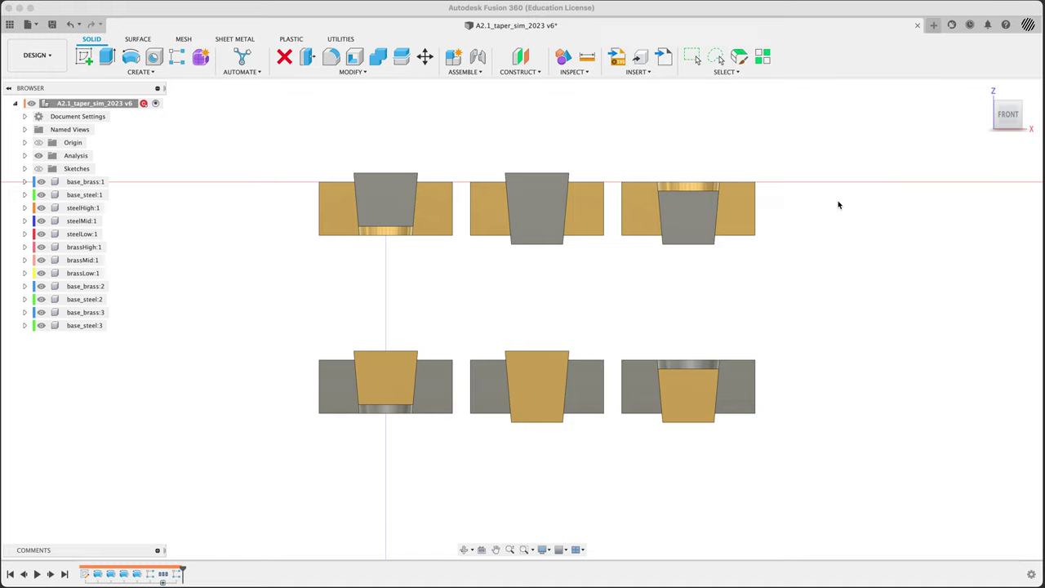
Orbit around the taper parts, then snap the view straight to the front
shift+middle_drag(912, 222, 816, 263)
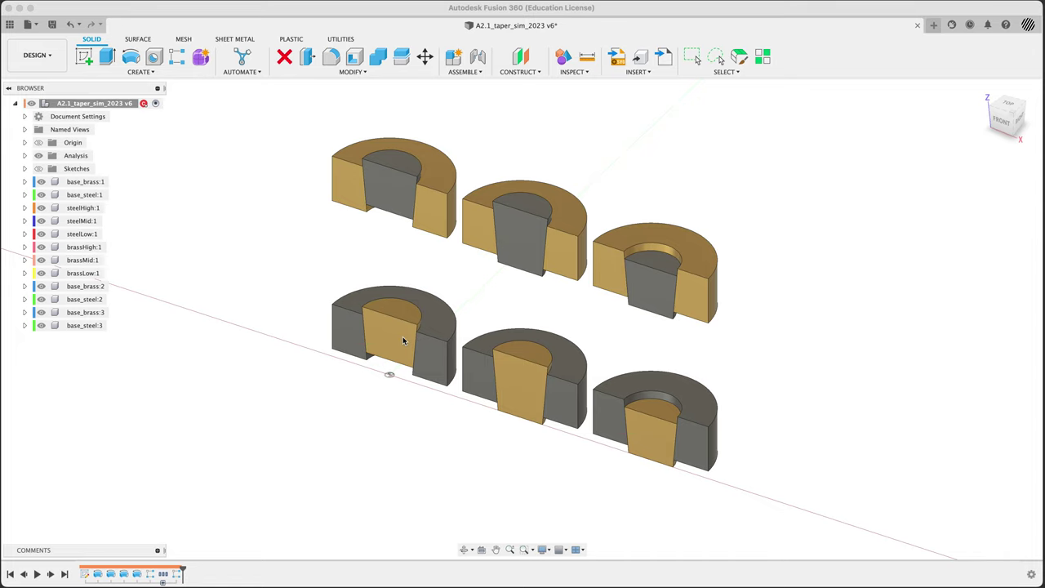
shift+middle_drag(770, 366, 804, 352)
click(1004, 120)
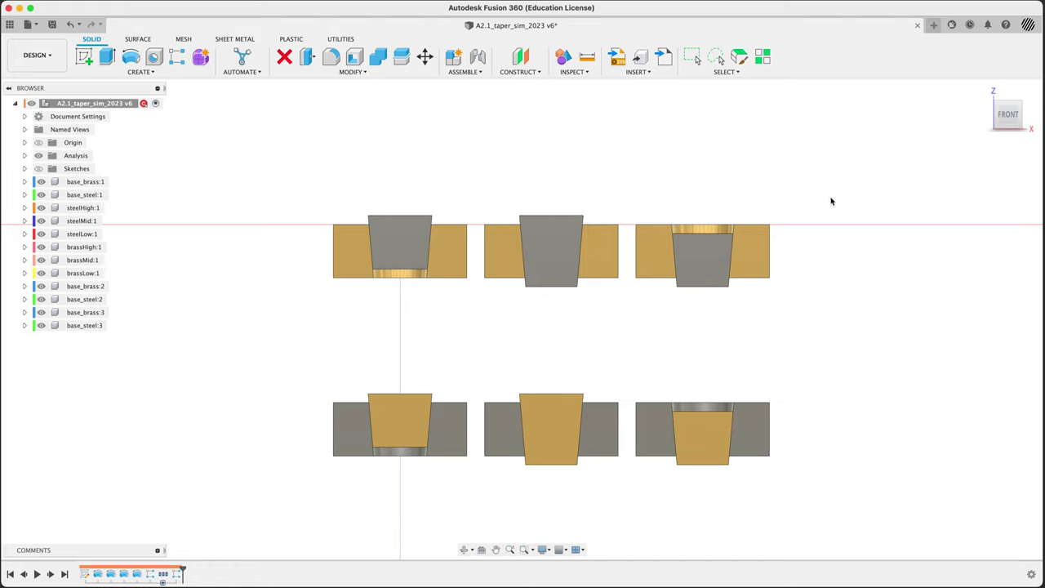
Switch to the Simulation workspace and display the study results
click(37, 54)
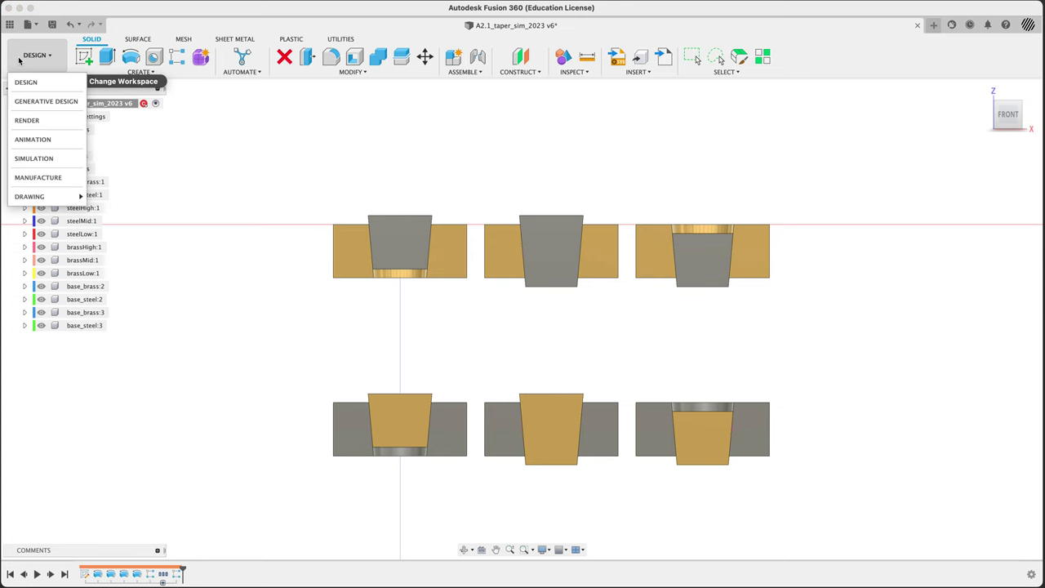
click(35, 158)
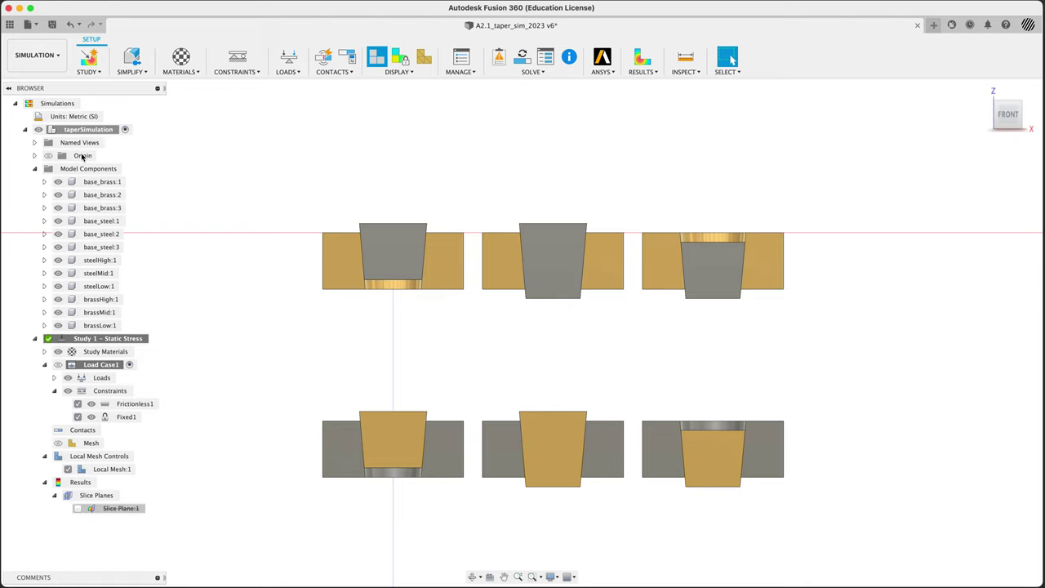
click(642, 59)
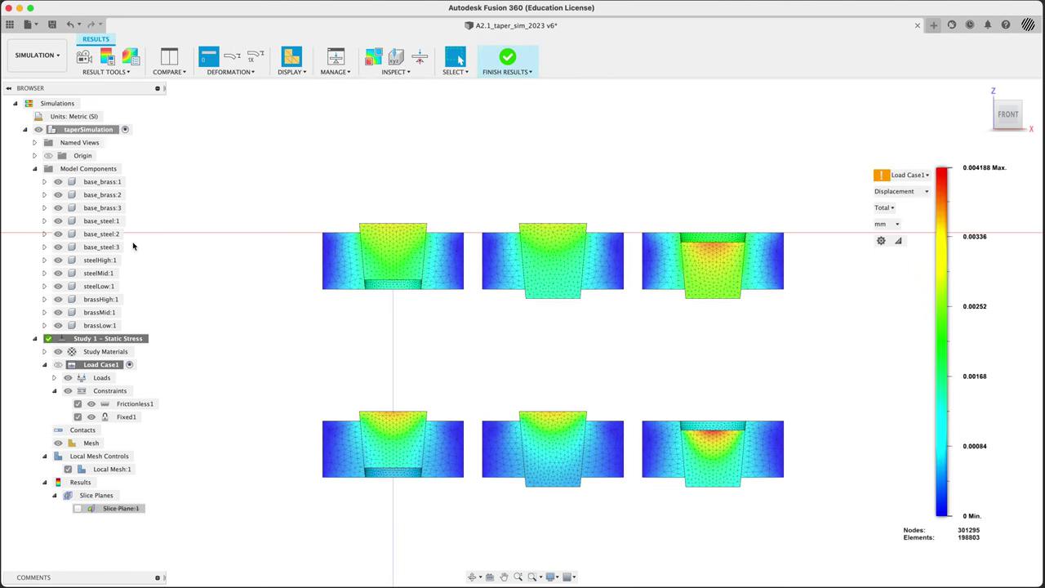
Toggle base_brass:1 and base_steel:2 visibility and orbit to a tilted view of all six assemblies
click(98, 183)
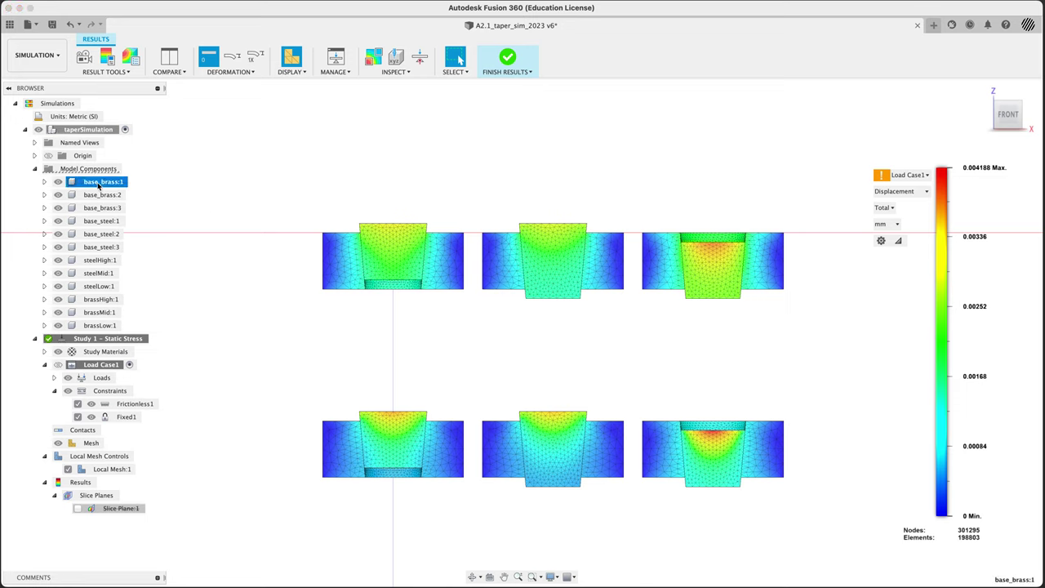
click(58, 183)
click(58, 182)
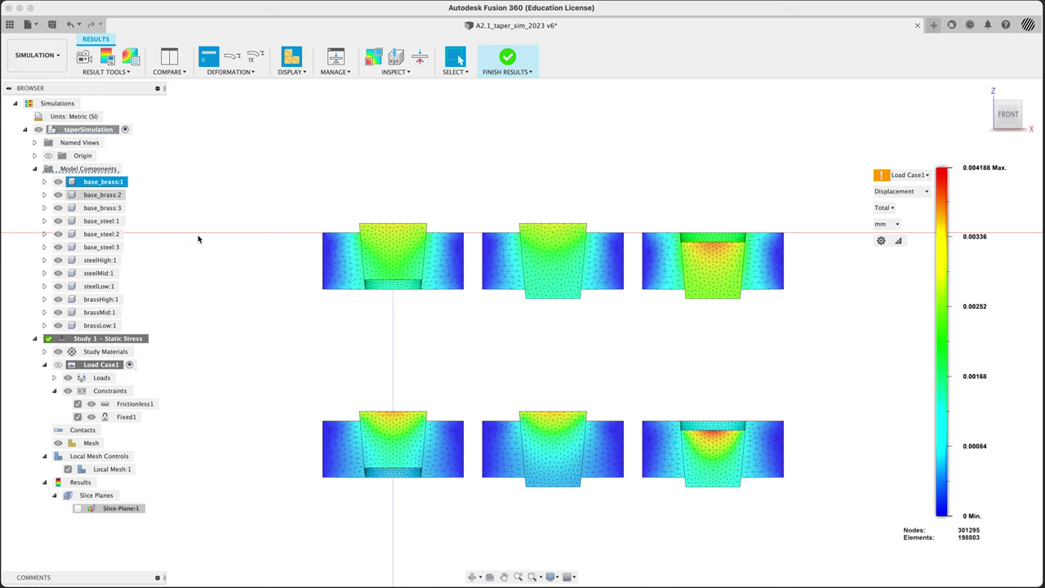
shift+middle_drag(415, 203, 411, 228)
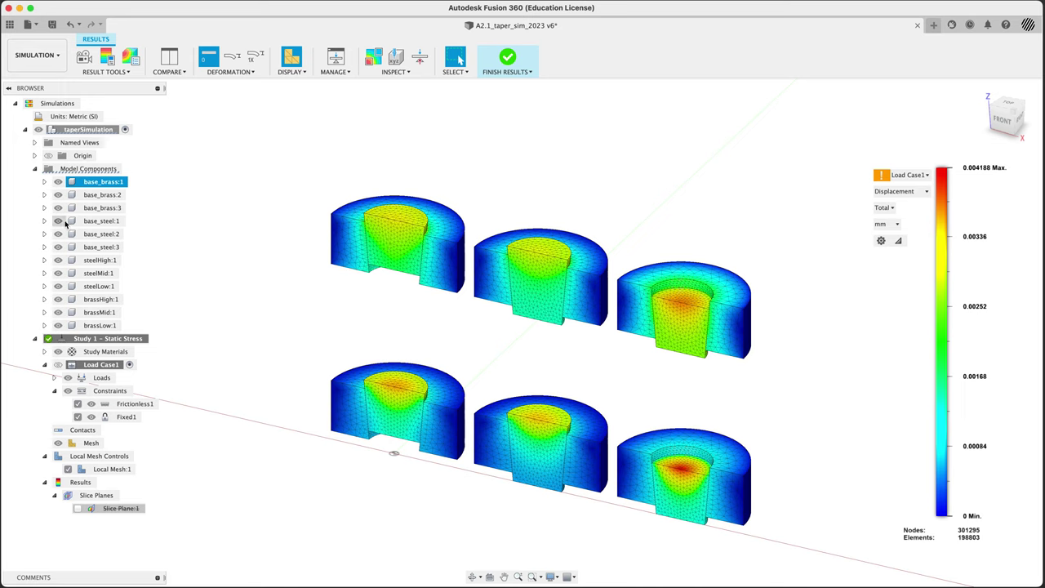
click(58, 234)
click(58, 233)
click(1002, 119)
scroll(298, 298, up, 3)
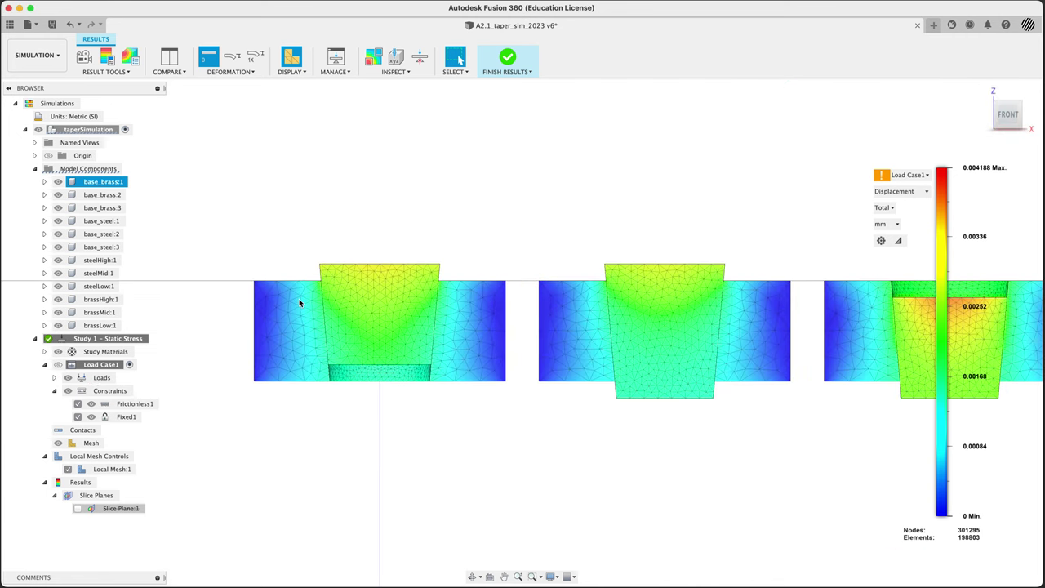
scroll(700, 285, up, 2)
scroll(700, 285, right, 2)
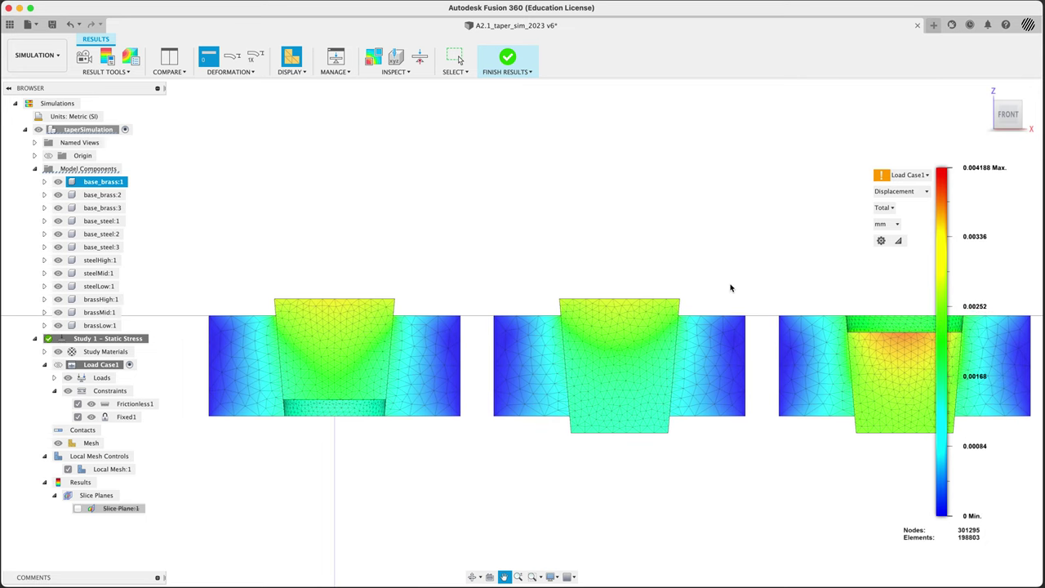
scroll(317, 324, up, 4)
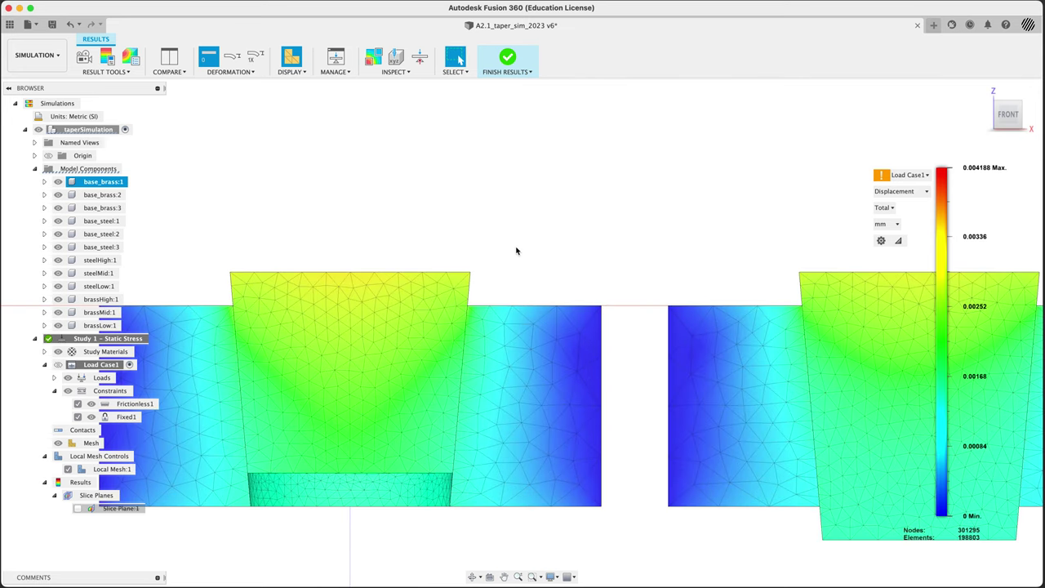
middle_drag(517, 250, 597, 192)
scroll(484, 217, down, 3)
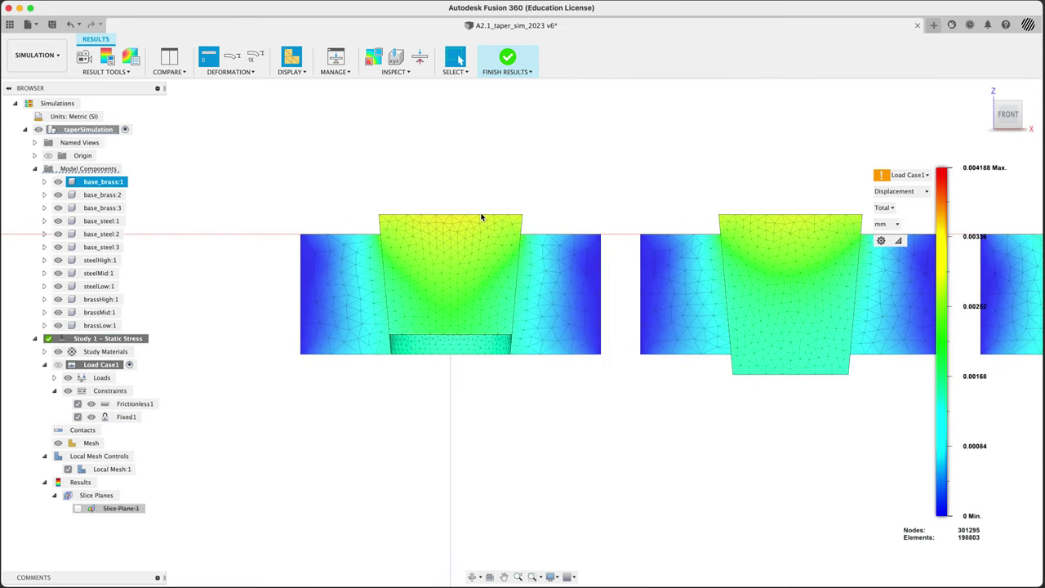
scroll(533, 182, down, 3)
middle_drag(607, 171, 455, 264)
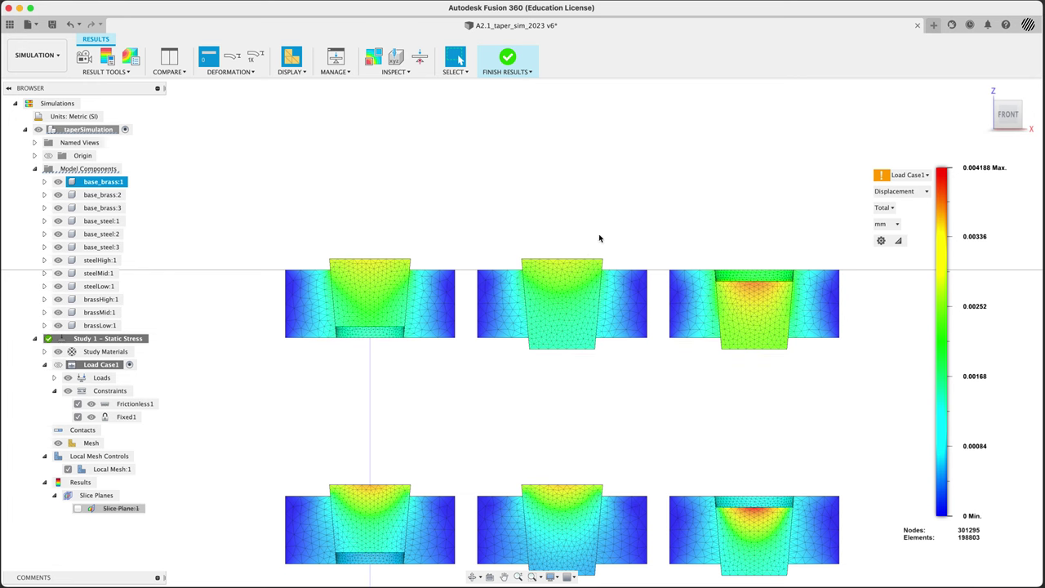
shift+middle_drag(621, 226, 611, 255)
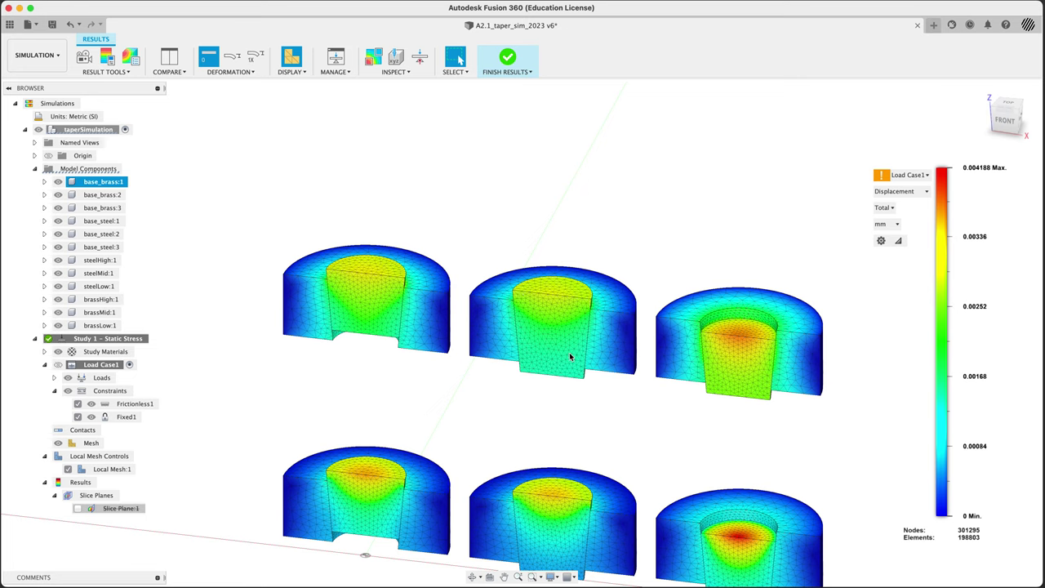
shift+middle_drag(570, 382, 702, 344)
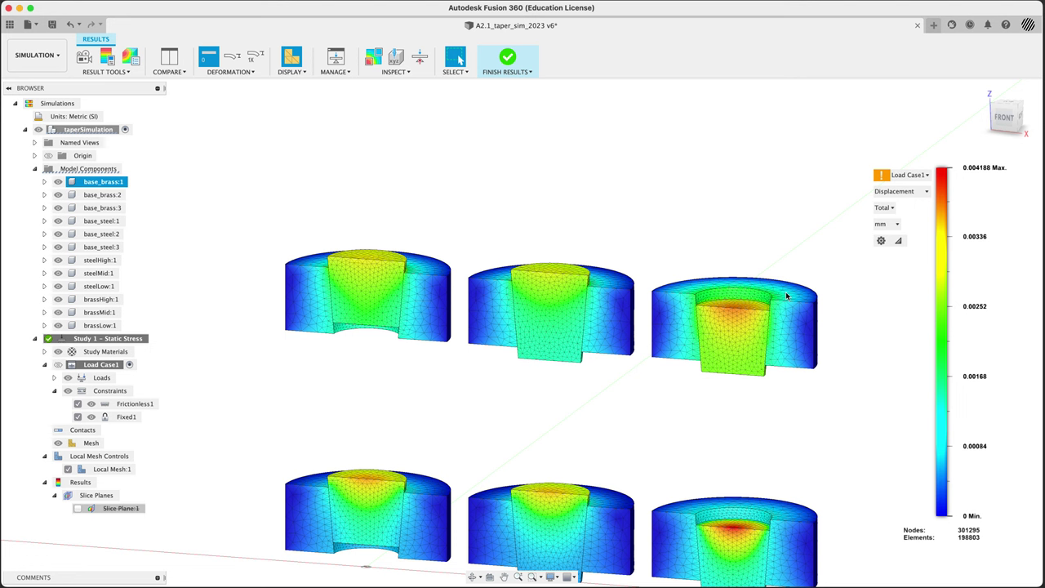
shift+middle_drag(780, 396, 784, 367)
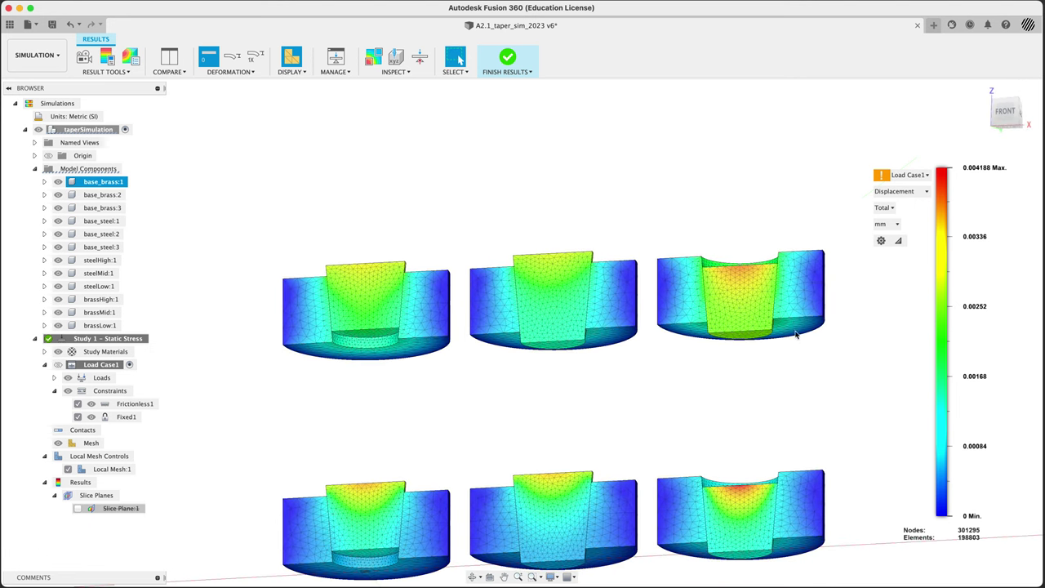
shift+middle_drag(800, 341, 792, 366)
middle_drag(653, 464, 695, 305)
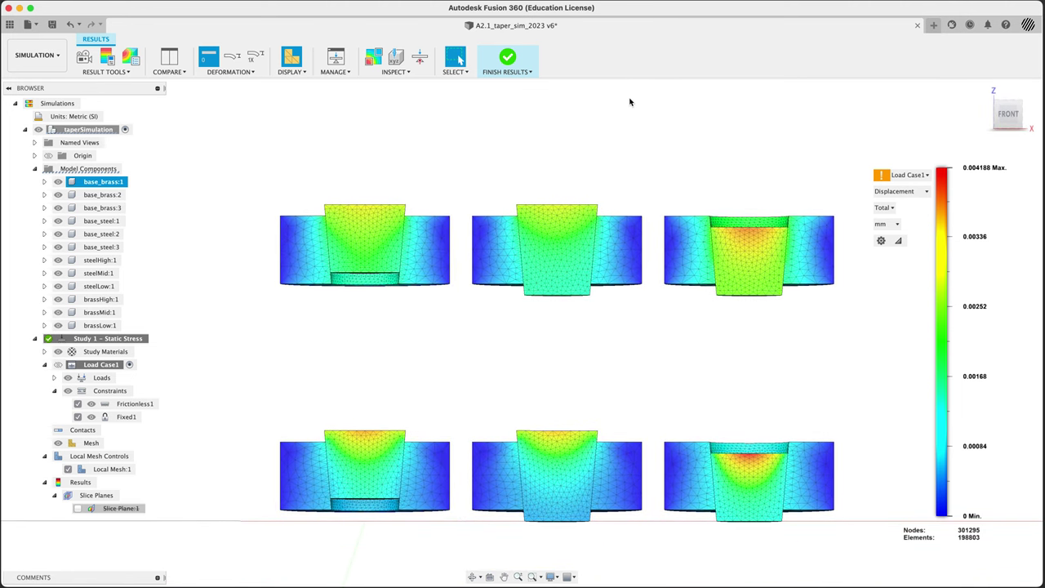
click(1008, 115)
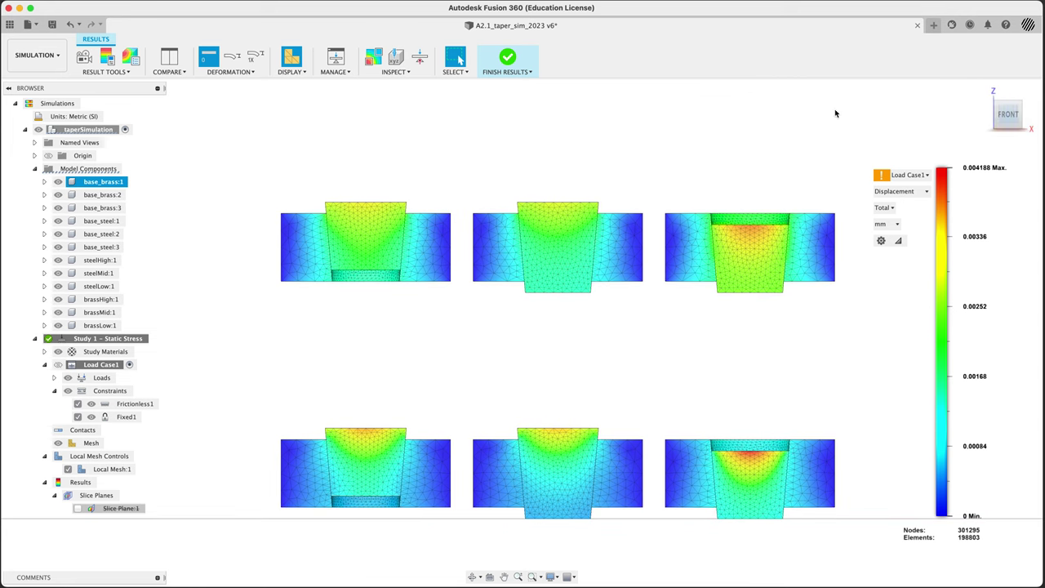
Plot the Safety Factor result with legend thresholds set from 0 to 8
click(908, 195)
click(884, 200)
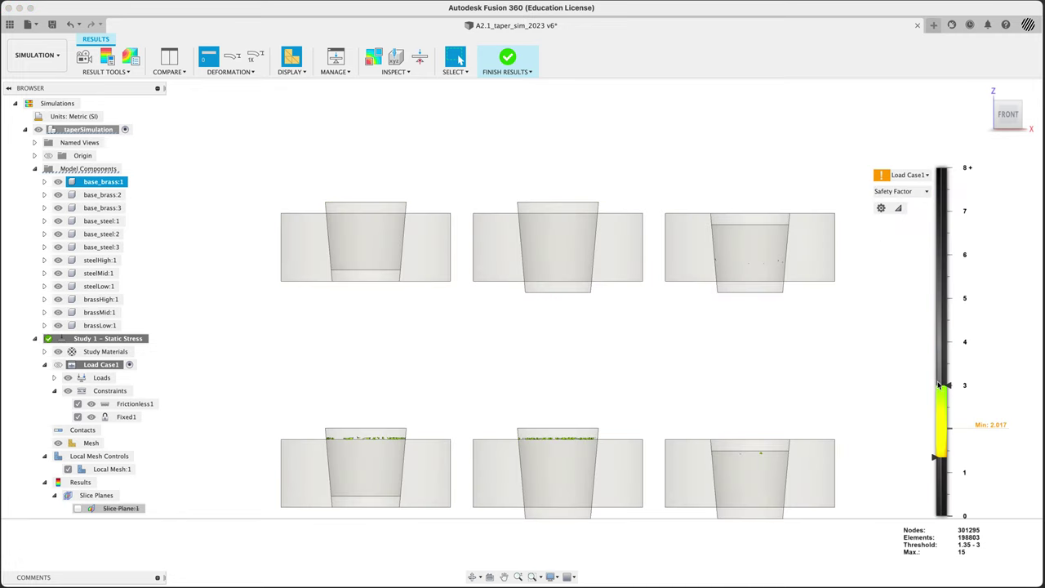
drag(939, 386, 945, 167)
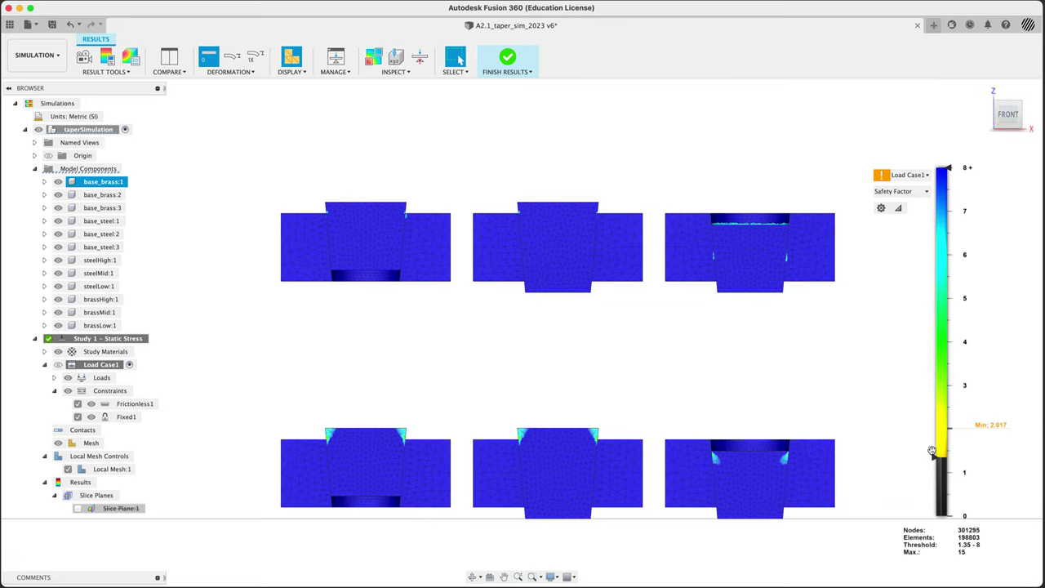
drag(932, 449, 936, 516)
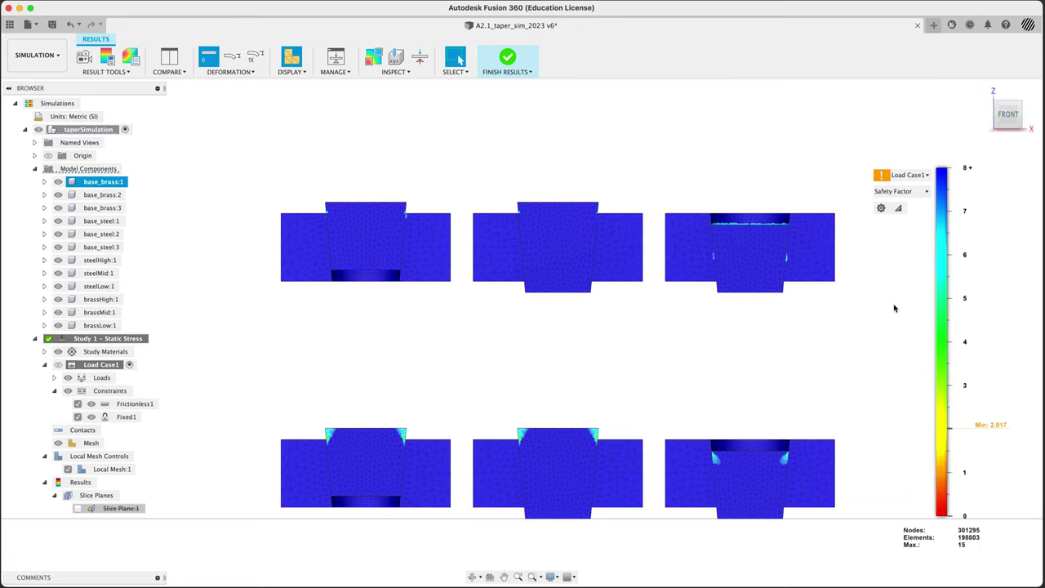
Set the legend colour transition to Banded and return to the home view
click(883, 209)
click(917, 176)
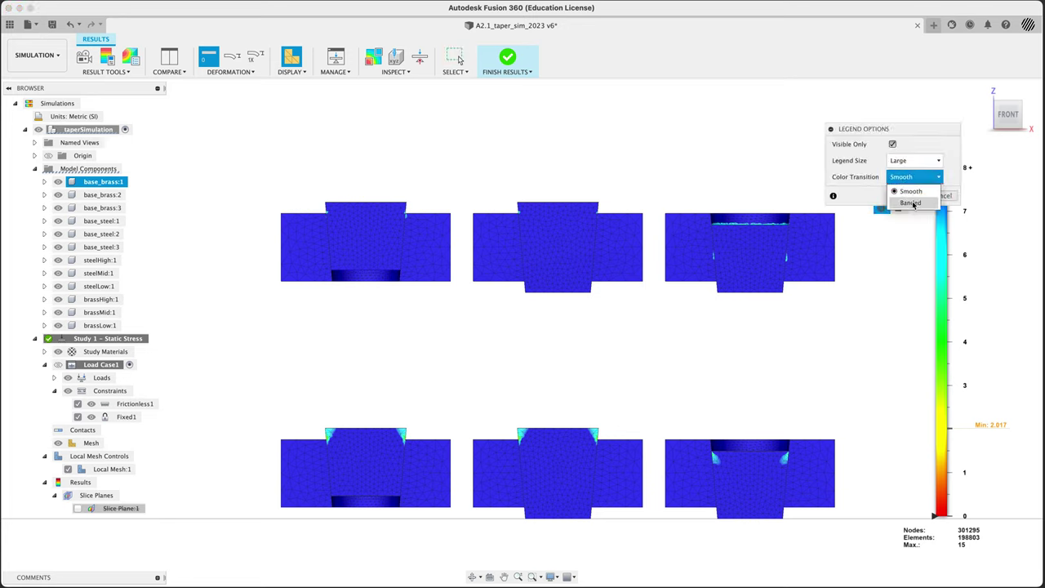
click(912, 203)
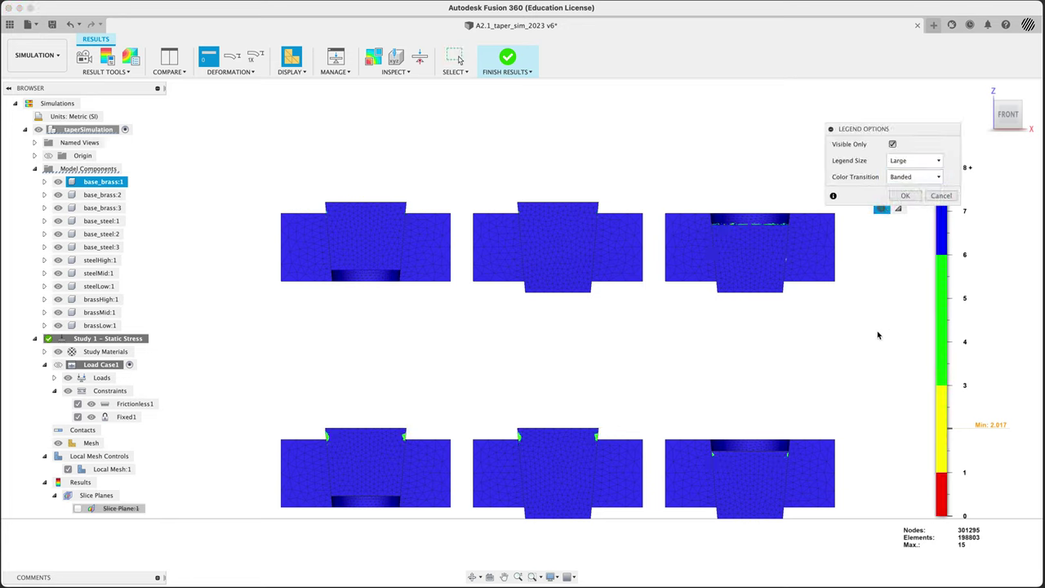
click(988, 96)
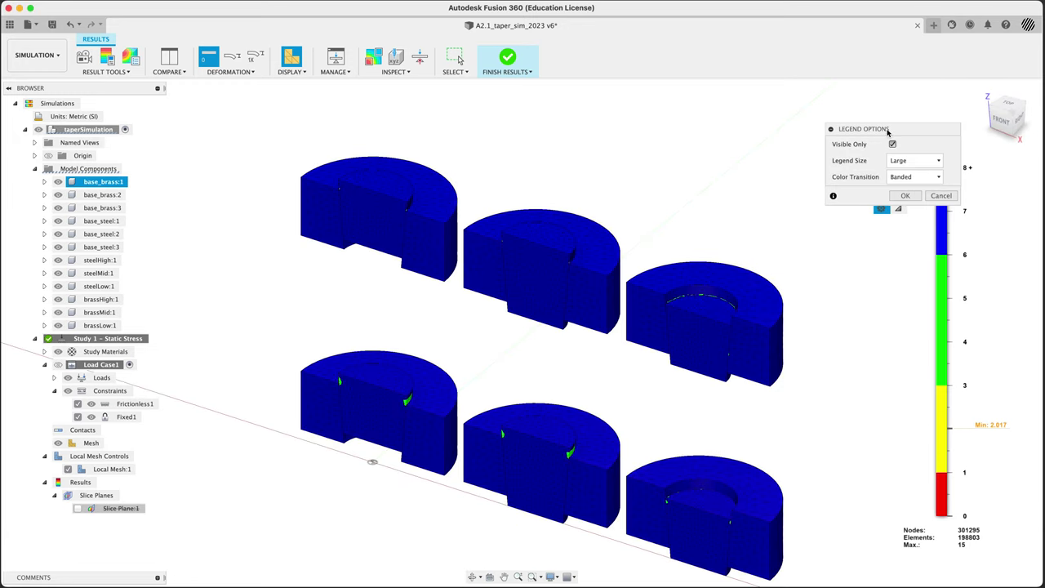
drag(886, 133, 867, 118)
click(887, 180)
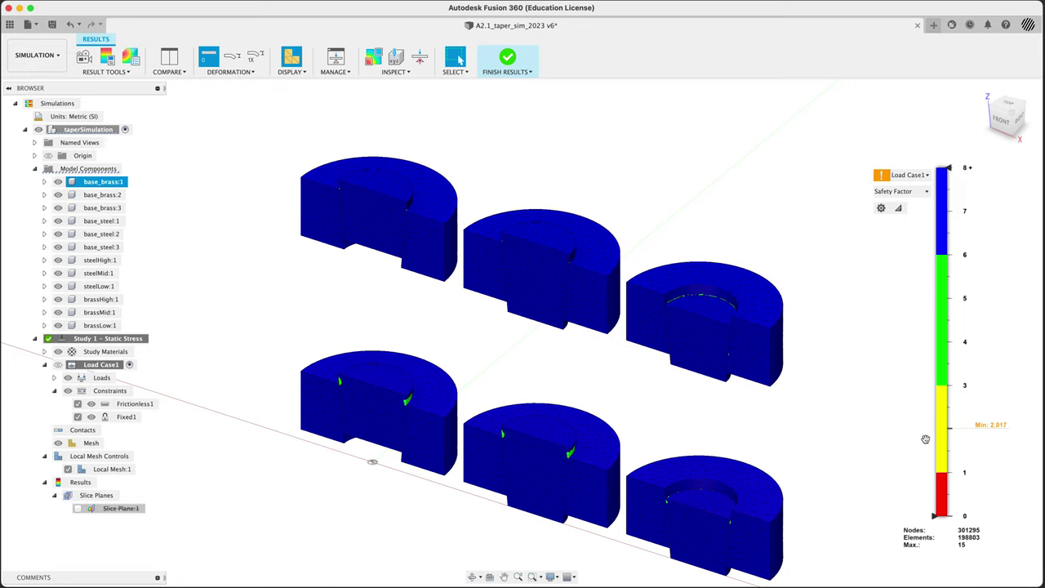
Raise the lower threshold to about 2.07, then drop it back to about 0.3
mouse_move(948, 433)
drag(934, 514, 932, 245)
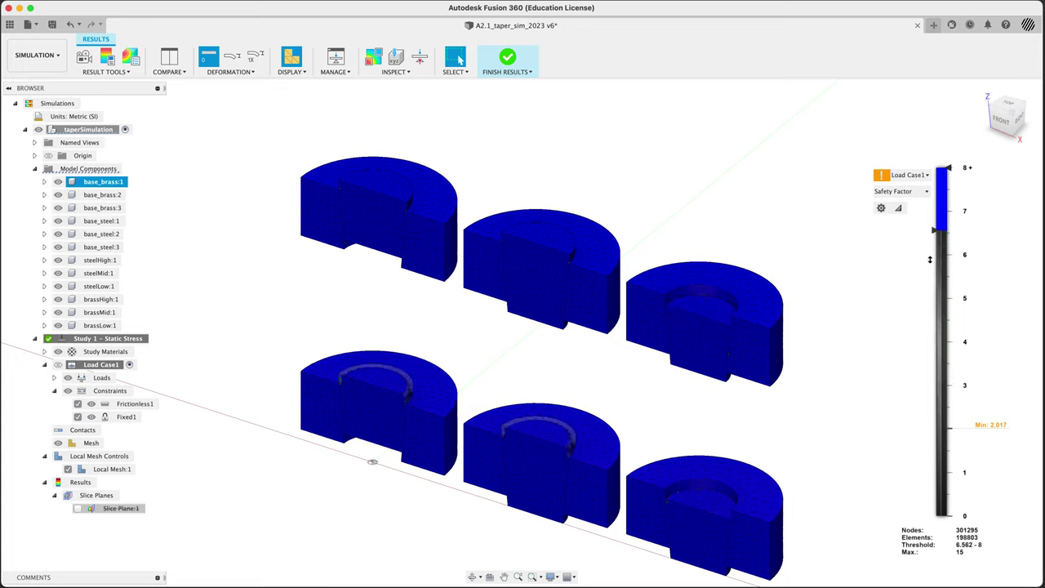
drag(930, 261, 936, 516)
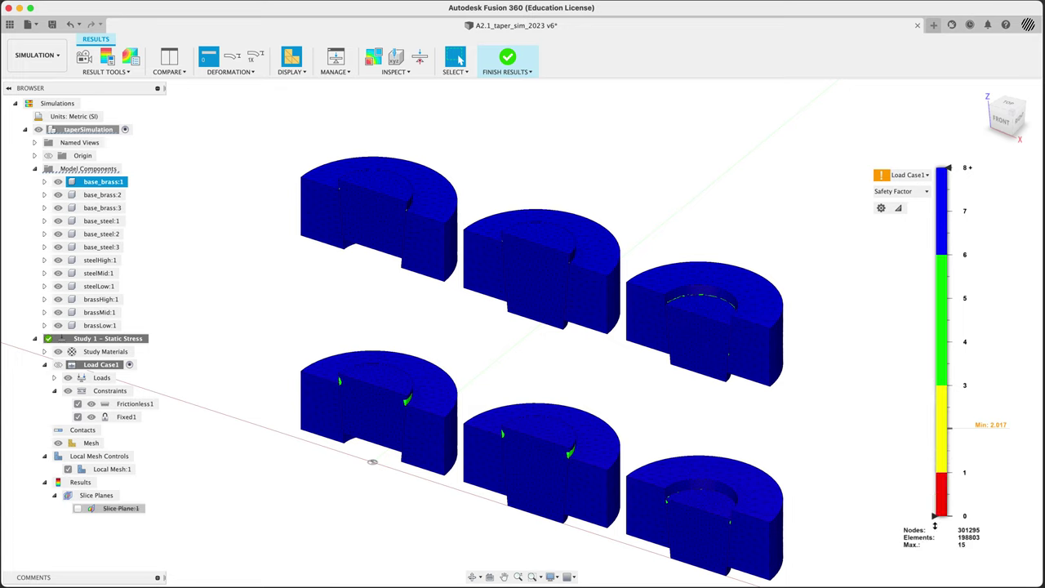
Switch the Safety Factor legend back to smooth colour transitions and move the legend left
click(881, 208)
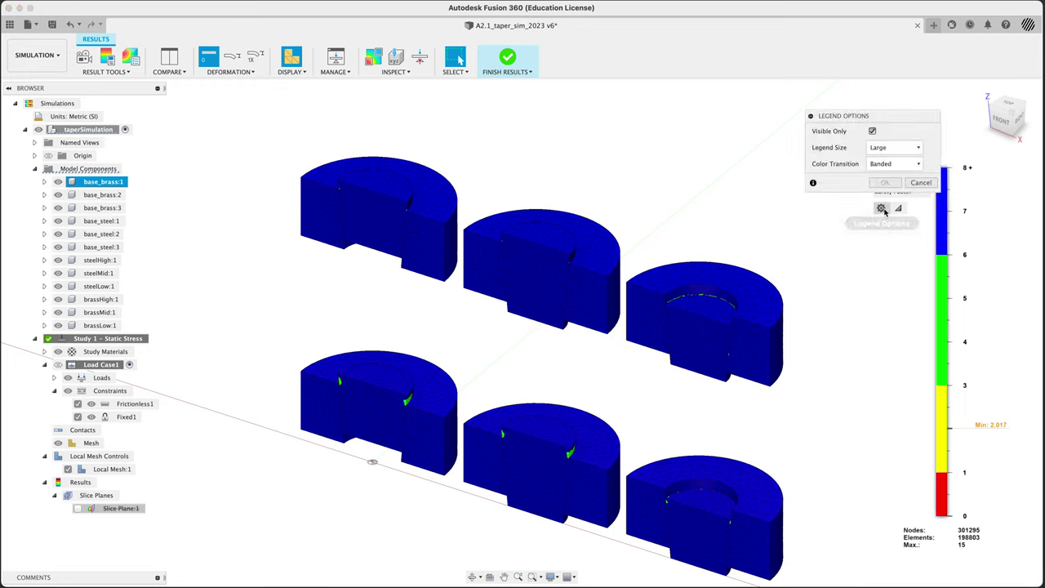
click(893, 164)
click(894, 180)
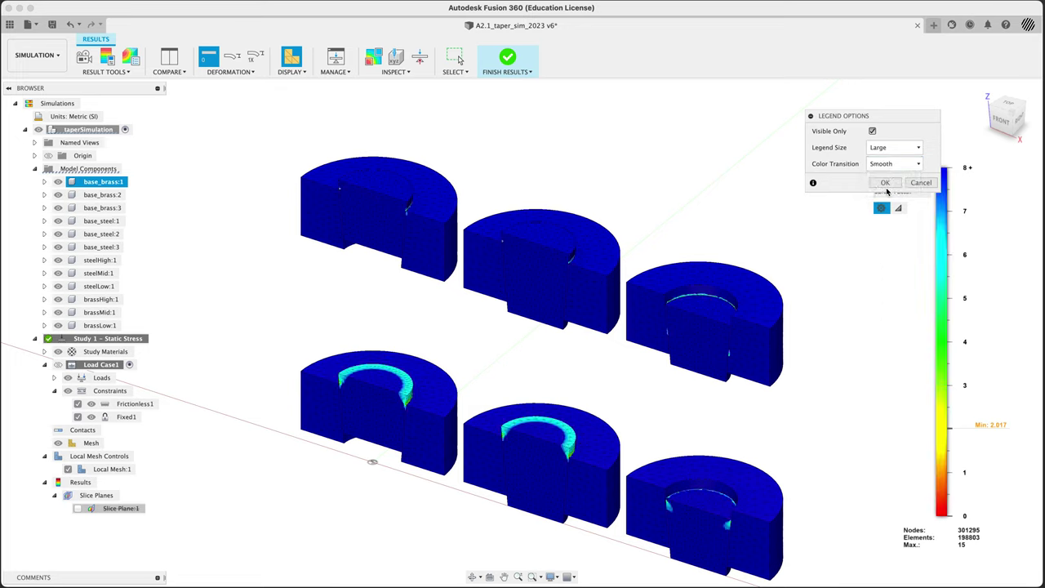
click(887, 183)
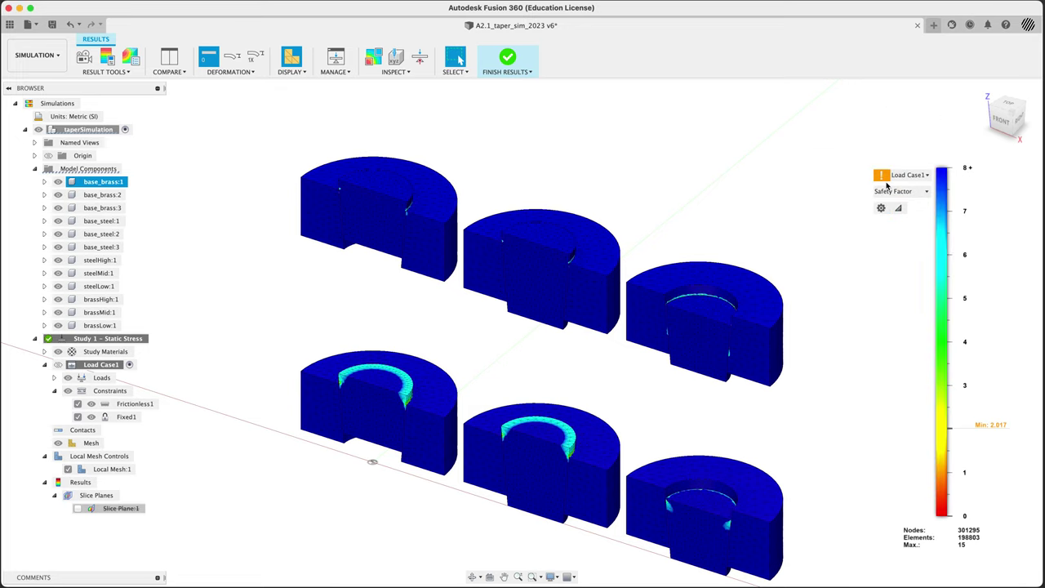
drag(922, 324, 911, 190)
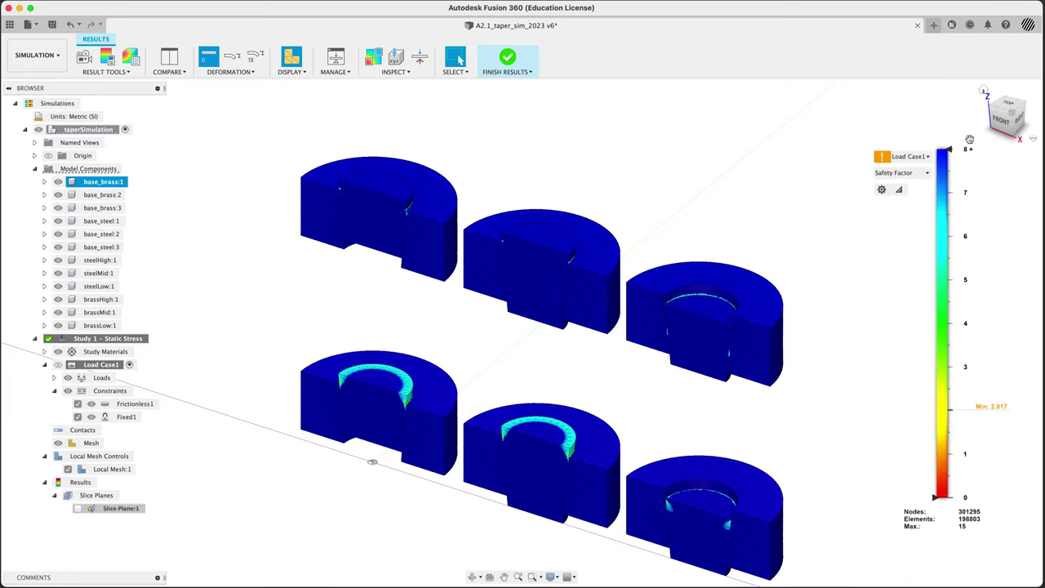
From a zoomed front view, switch the result plot to Von Mises stress
click(1003, 124)
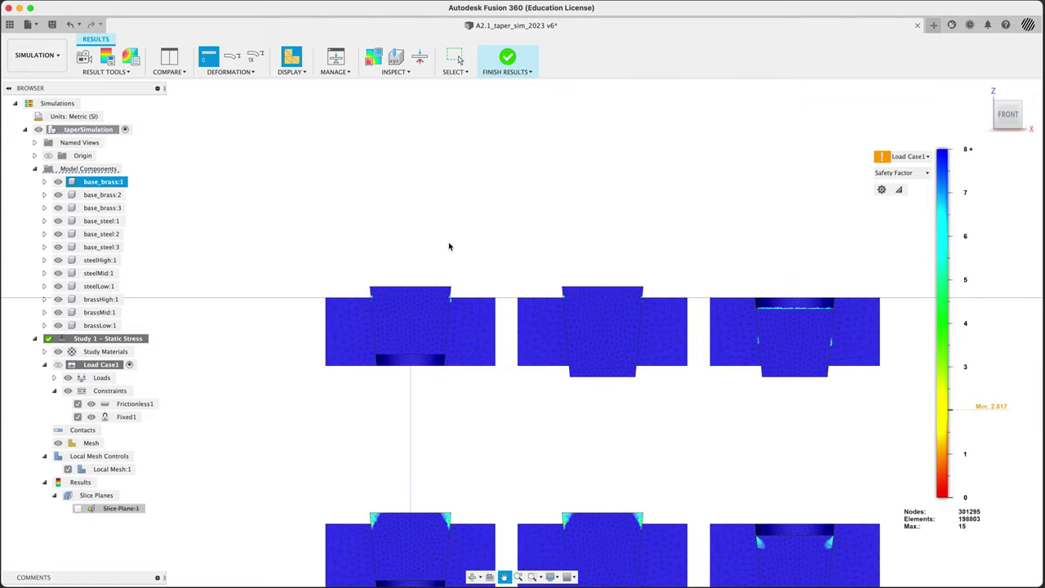
scroll(420, 324, up, 5)
scroll(530, 290, down, 2)
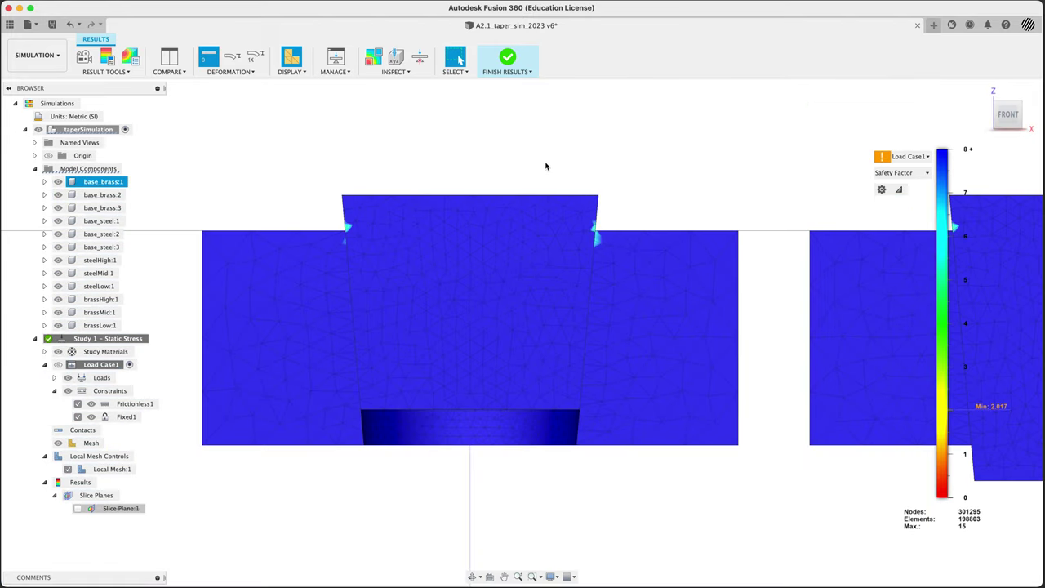
scroll(556, 166, up, 2)
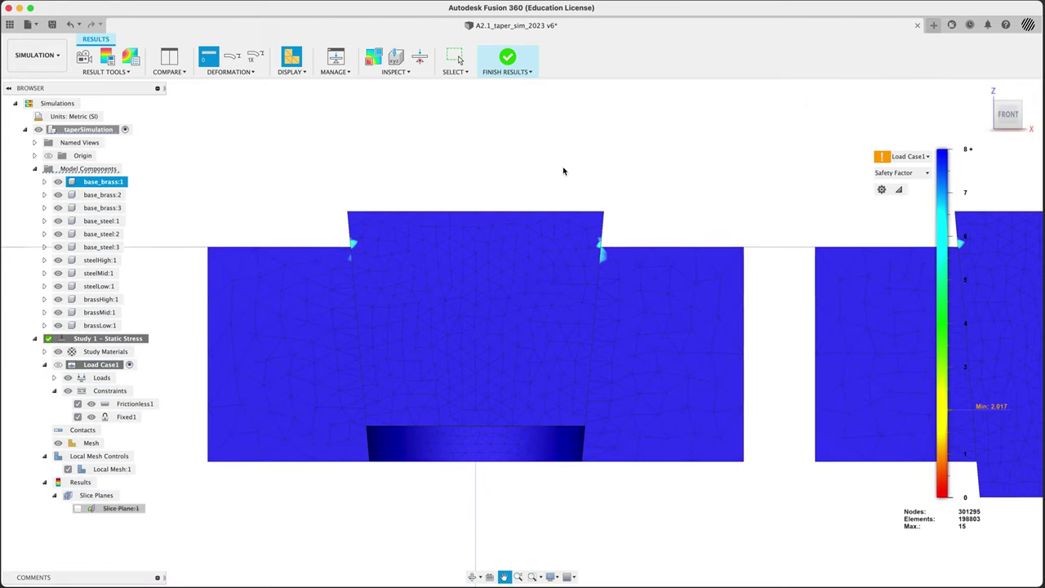
click(914, 173)
click(897, 198)
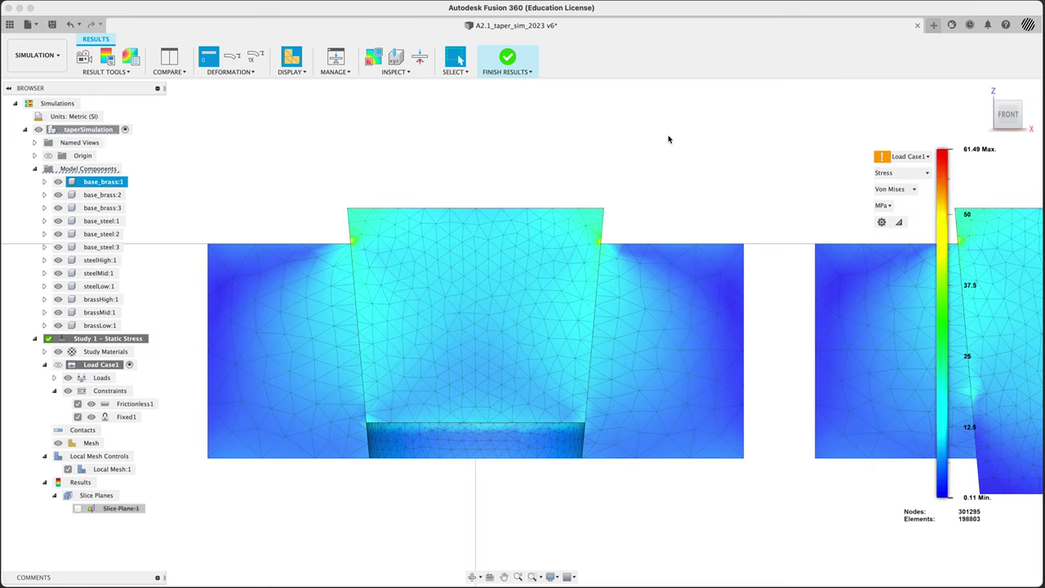
Orbit to a higher tilted view and toggle base_brass:1 visibility off and on
mouse_move(672, 140)
shift+middle_down()
mouse_move(654, 162)
mouse_move(677, 140)
mouse_move(700, 152)
mouse_move(670, 152)
shift+middle_up()
mouse_move(482, 272)
shift+middle_down()
mouse_move(563, 250)
mouse_move(571, 276)
mouse_move(497, 279)
mouse_move(541, 271)
shift+middle_up()
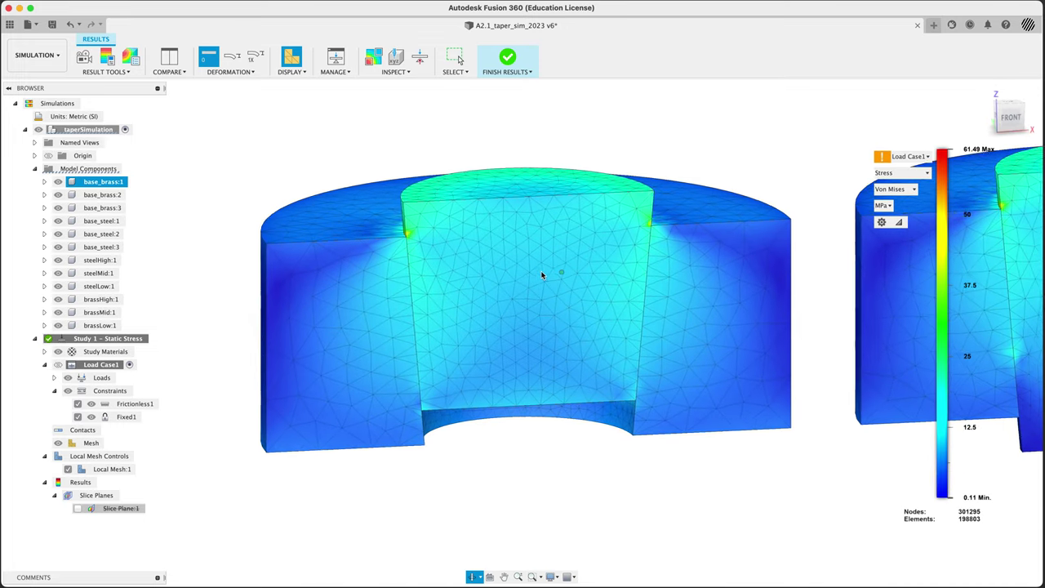
click(59, 182)
click(59, 182)
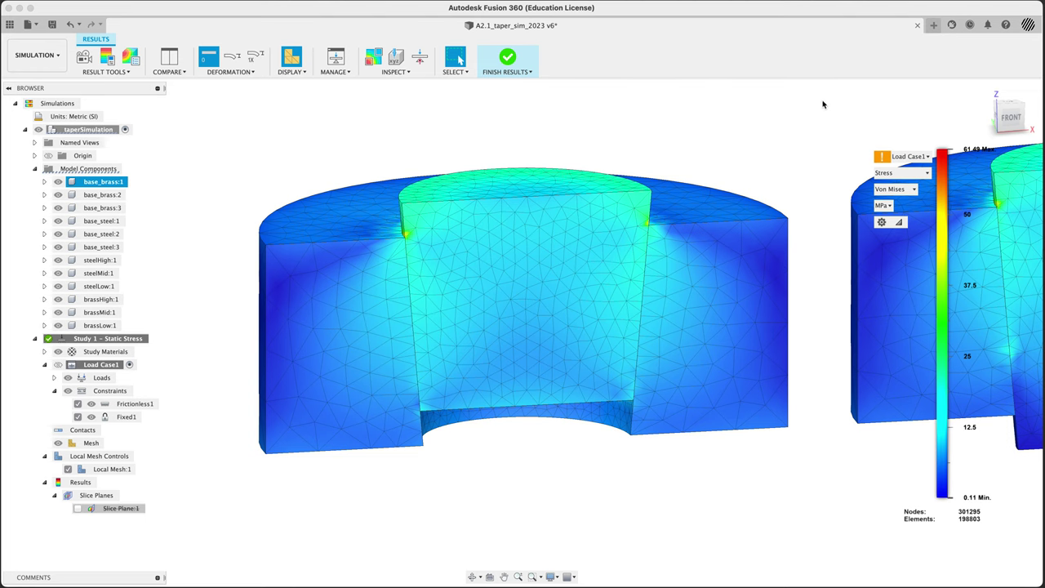
From the front view, plot displacement on the adjusted deformed shape, capping the scale near 0.0031 mm
click(1011, 117)
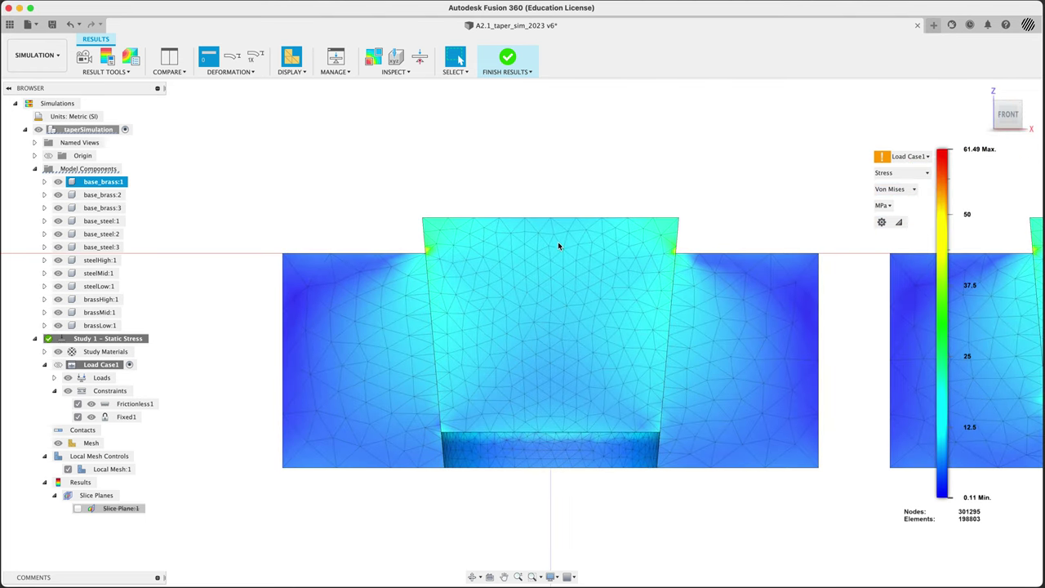
click(254, 59)
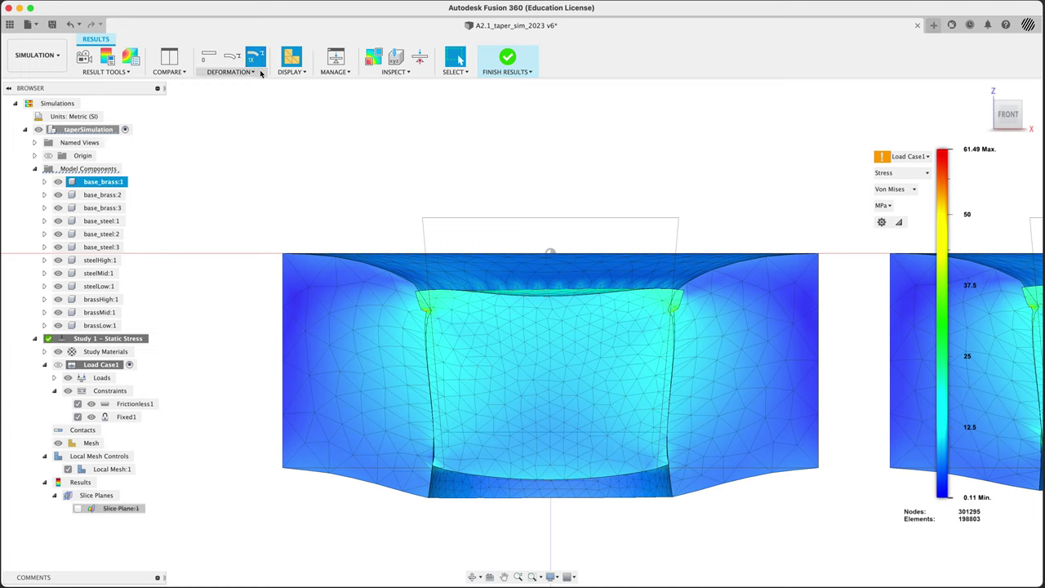
click(896, 174)
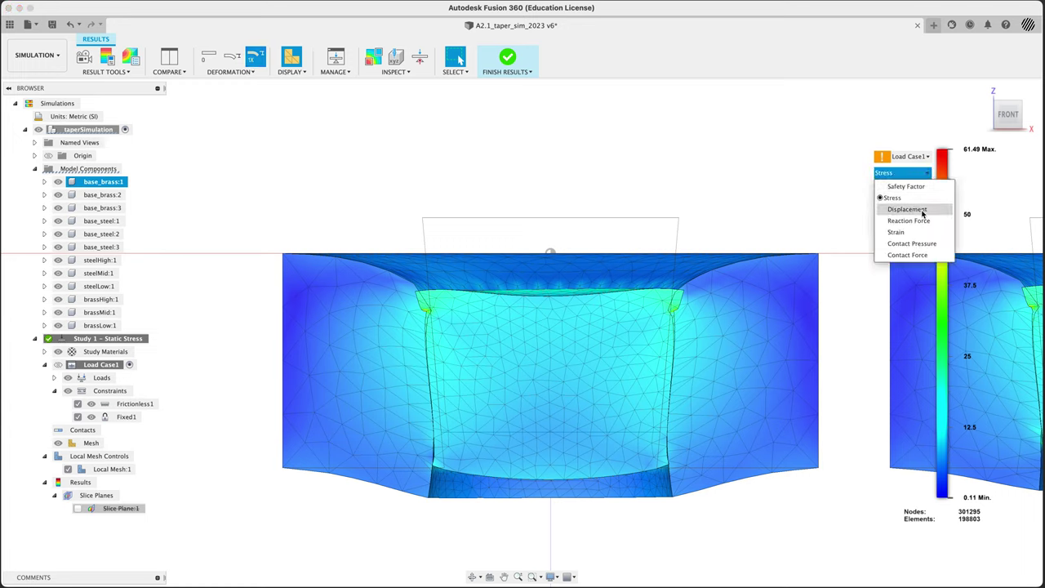
click(907, 209)
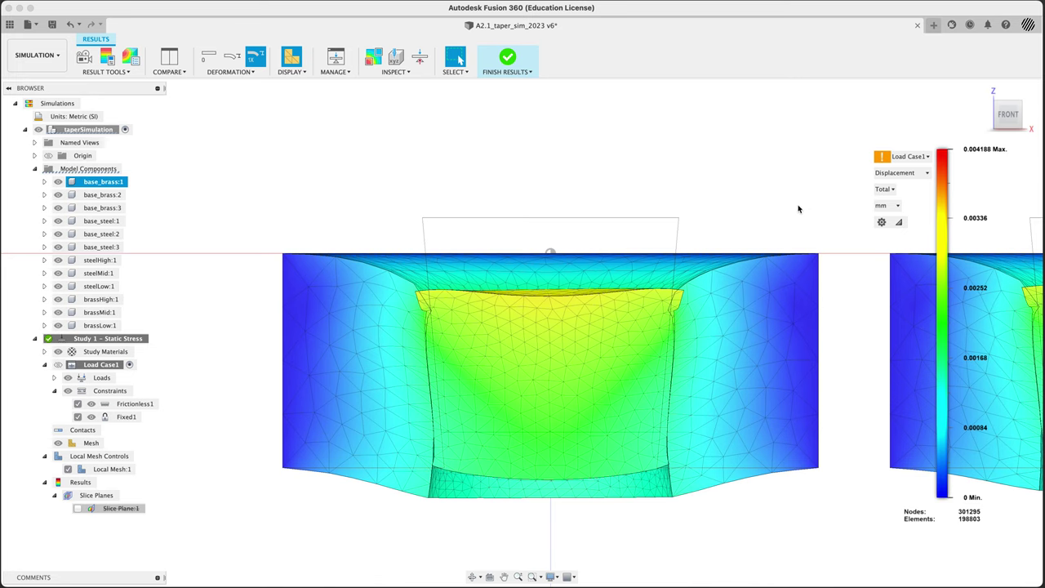
mouse_move(948, 232)
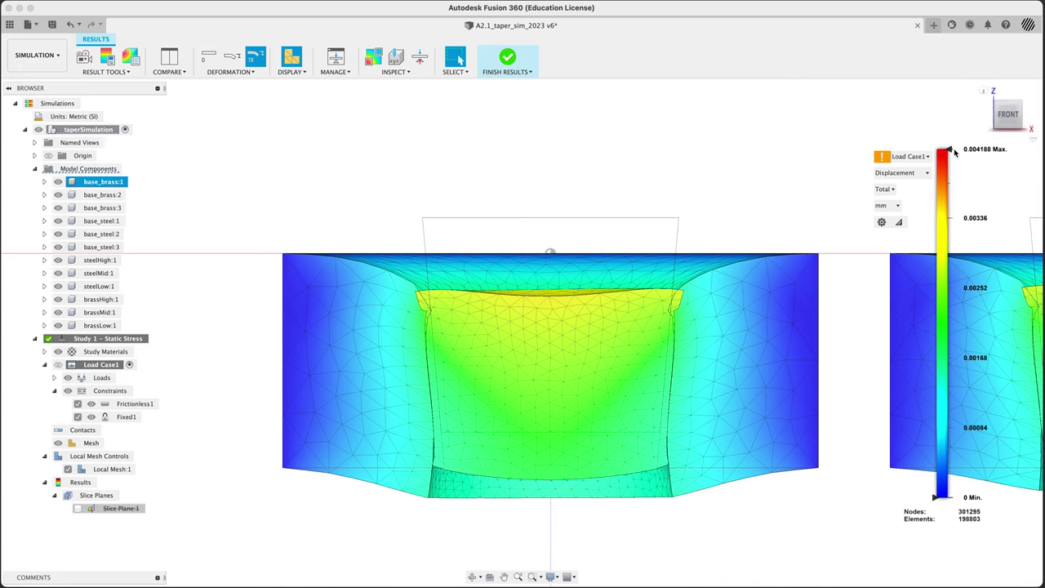
mouse_move(948, 150)
mouse_down()
mouse_move(948, 239)
mouse_move(979, 225)
mouse_move(952, 222)
mouse_move(946, 150)
mouse_up()
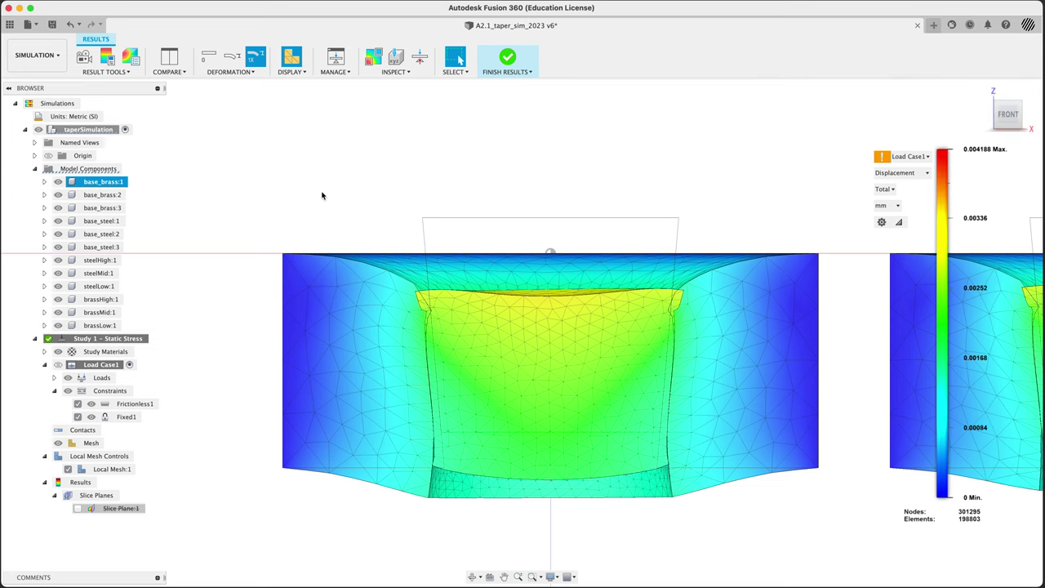
Zoom out and back in, then toggle base_brass:1 visibility off and on
scroll(528, 180, down, 1)
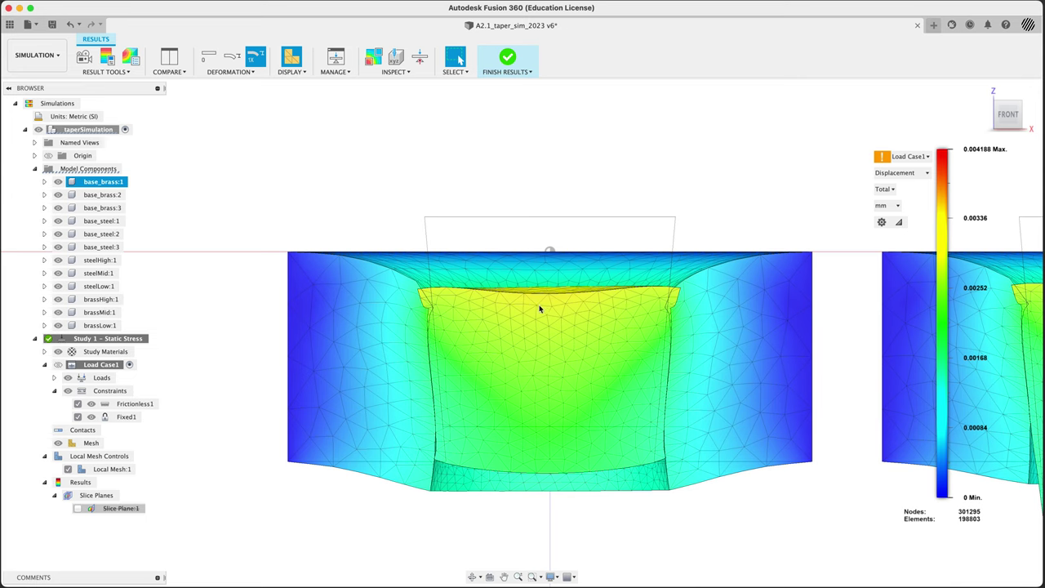
scroll(447, 301, up, 3)
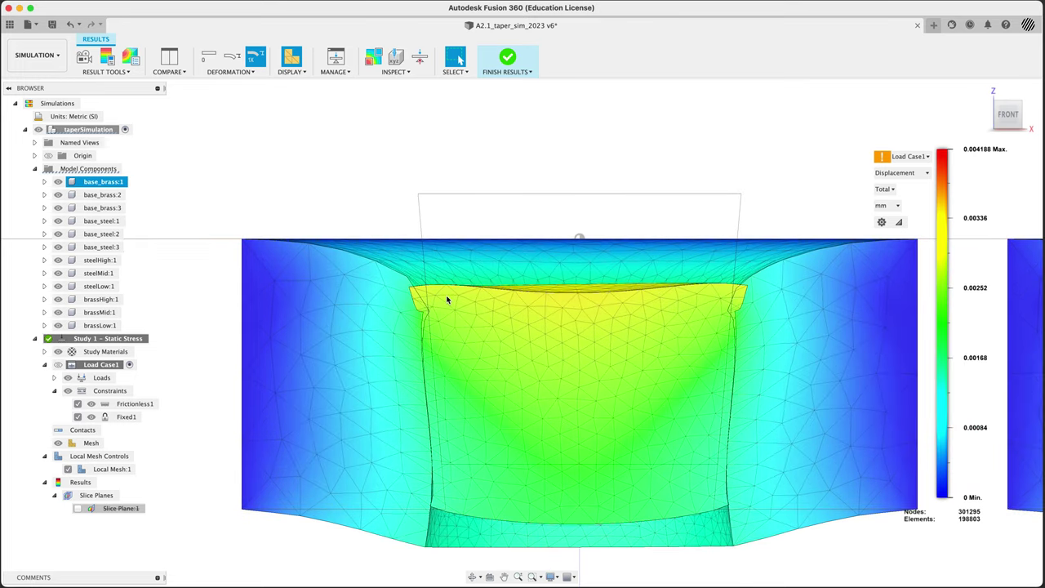
click(58, 181)
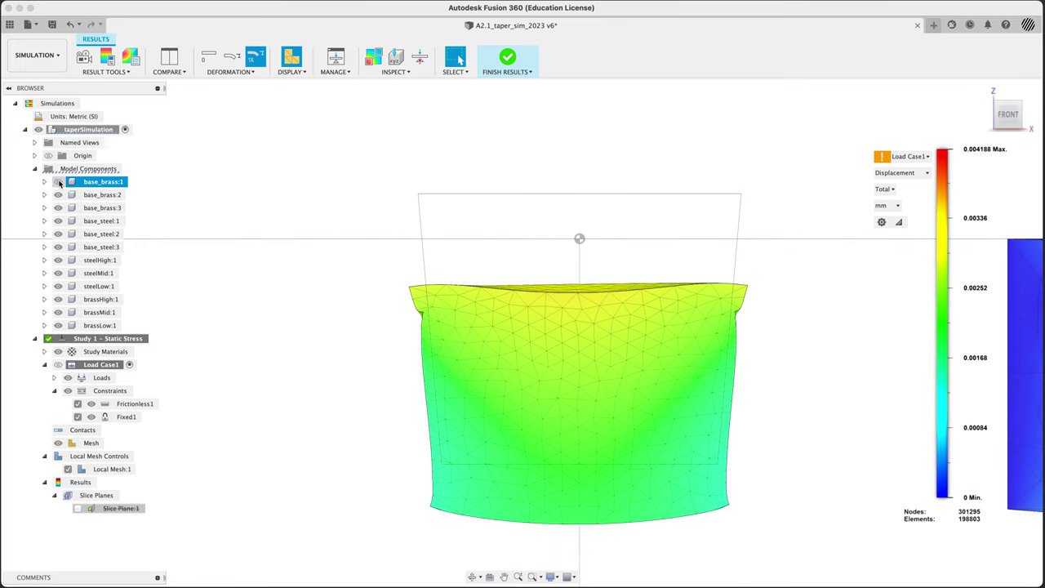
click(58, 182)
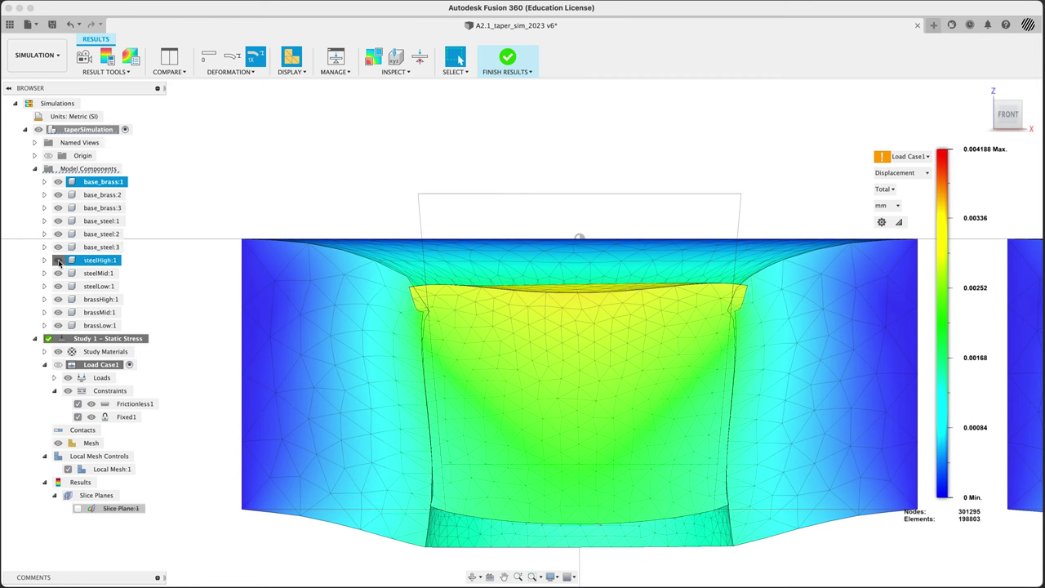
Toggle steelHigh:1 visibility and compare the undeformed and 1X actual-scale deformation
click(58, 259)
click(58, 260)
click(214, 60)
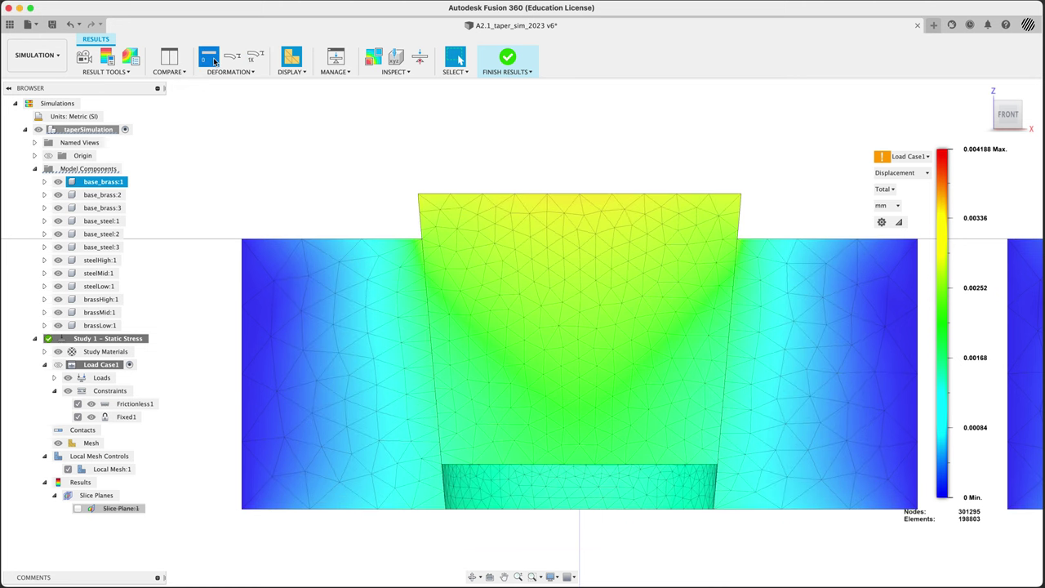
click(256, 57)
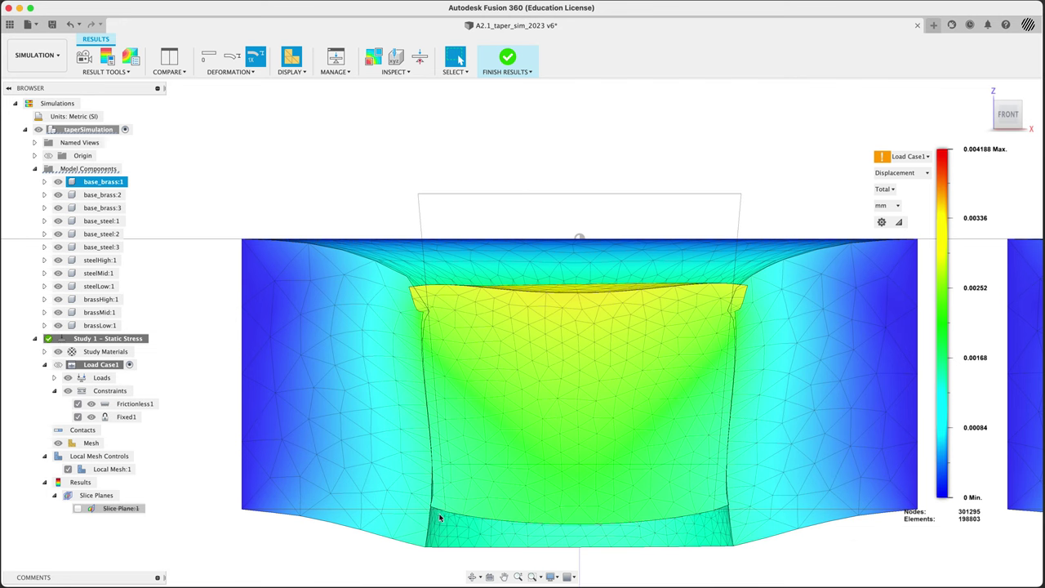
Pan and zoom around the plug, then switch back to the undeformed shape
middle_drag(443, 511, 448, 495)
scroll(447, 495, up, 3)
scroll(449, 431, down, 5)
scroll(436, 437, up, 6)
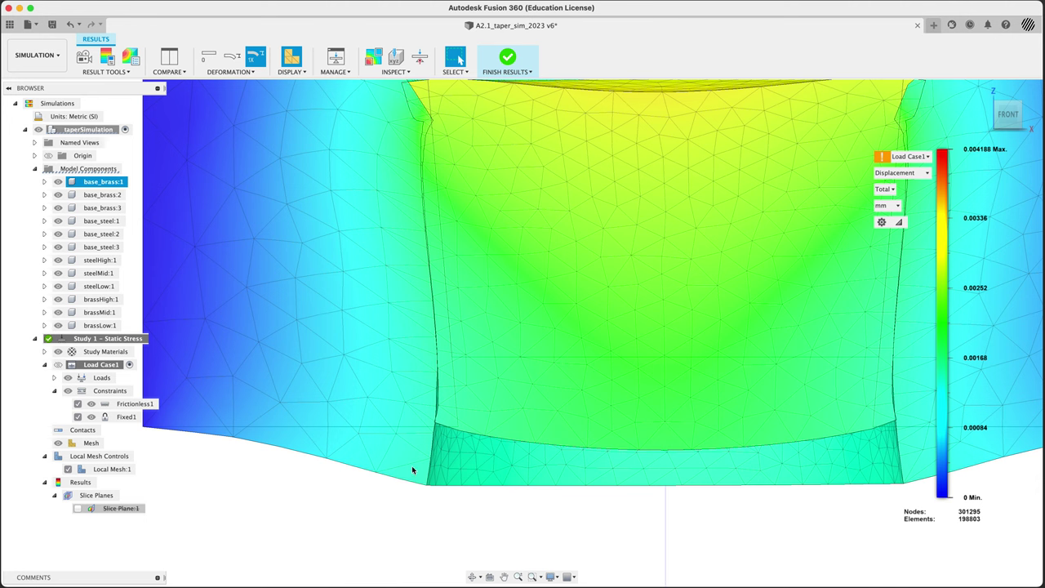
scroll(576, 458, down, 3)
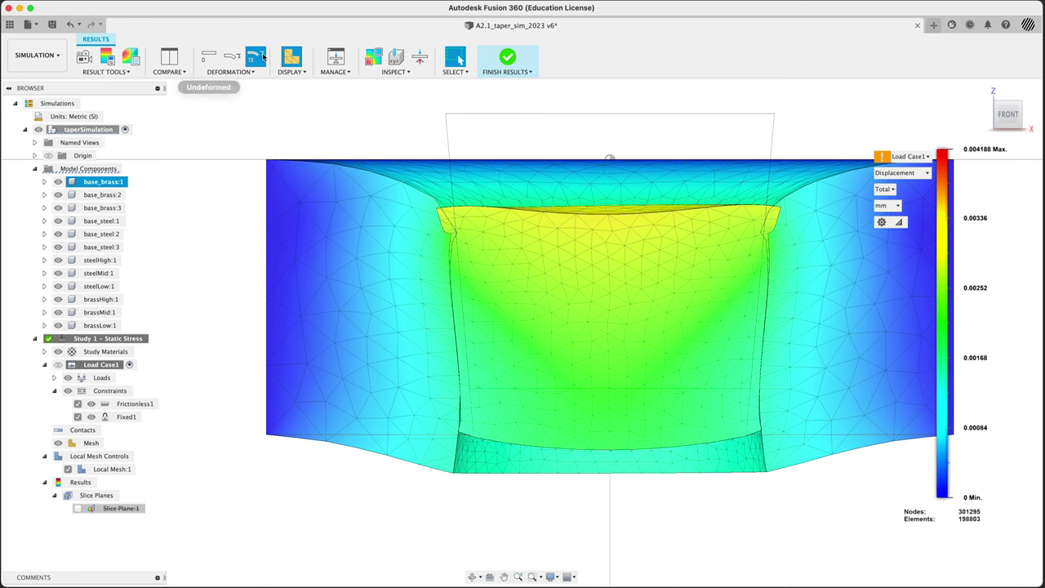
click(205, 60)
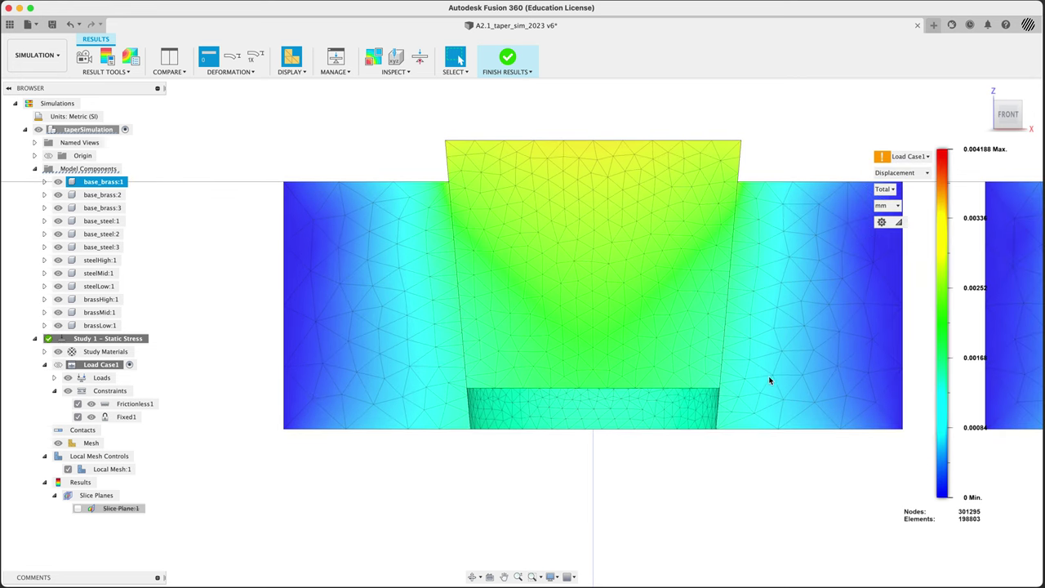
Pan left and cycle deformation through Adjusted, Undeformed and 1X before panning to the next plug
middle_drag(769, 379, 377, 363)
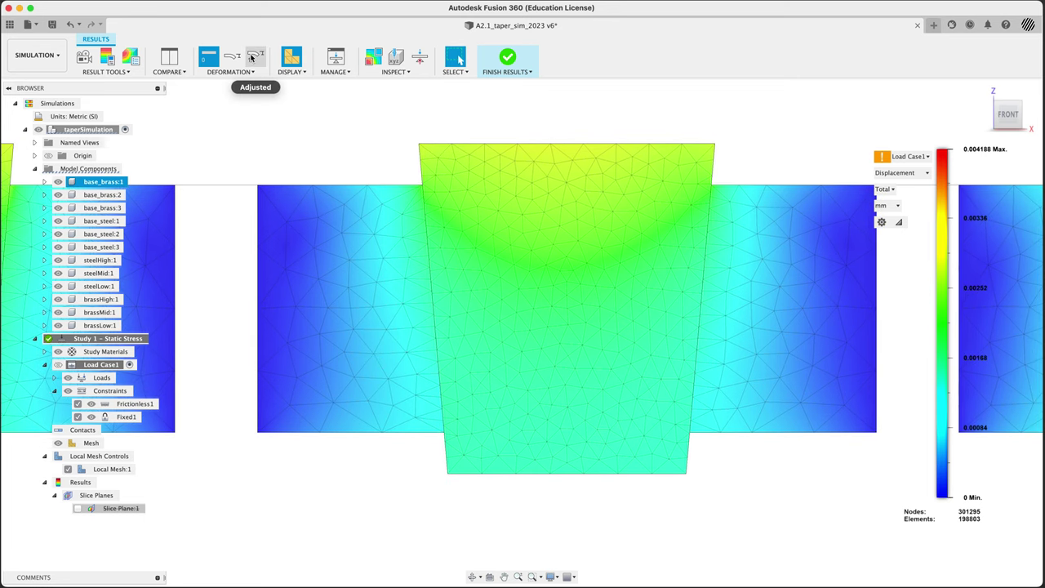
click(252, 56)
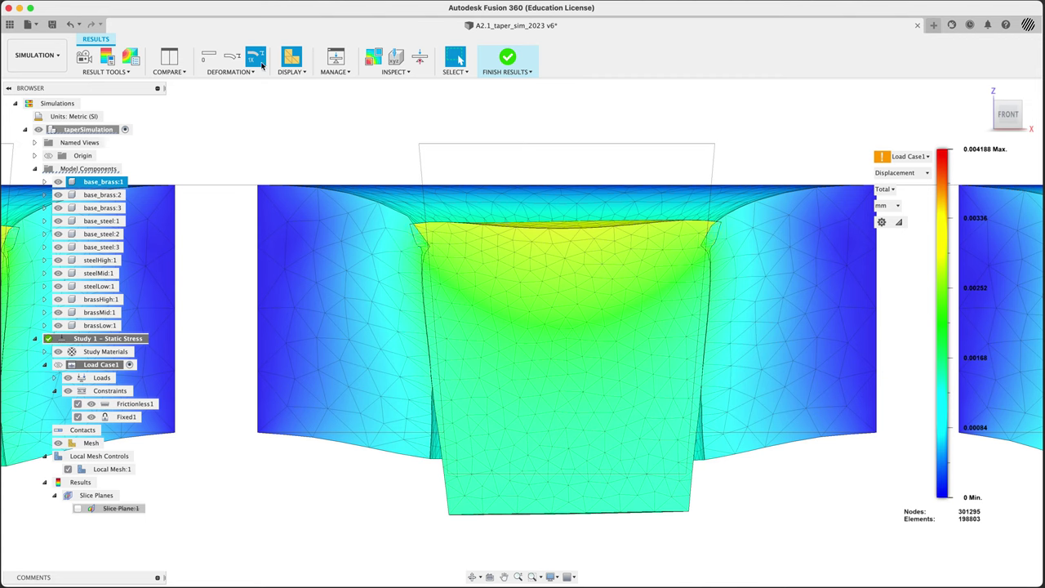
click(210, 59)
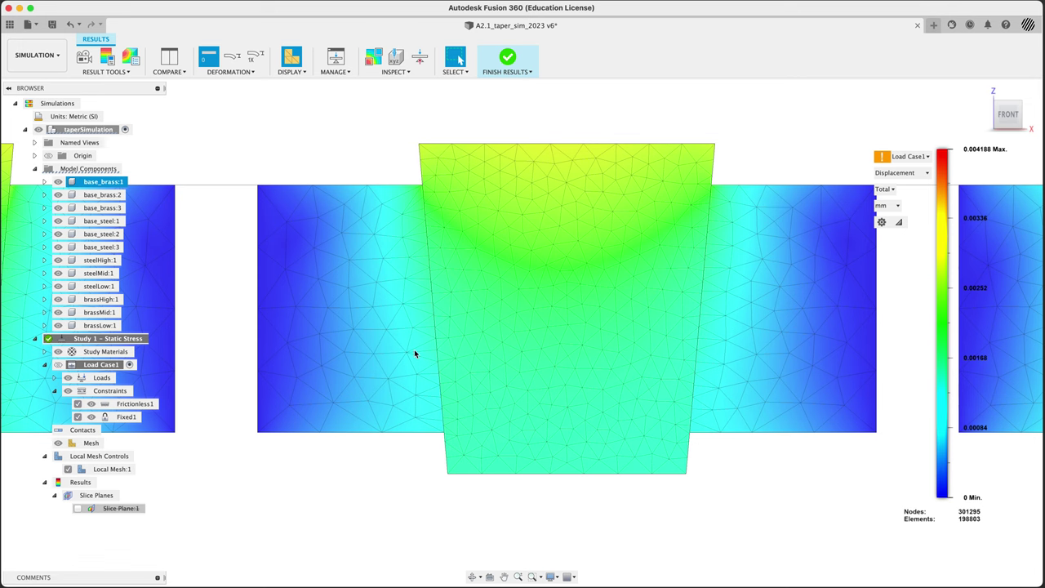
click(262, 62)
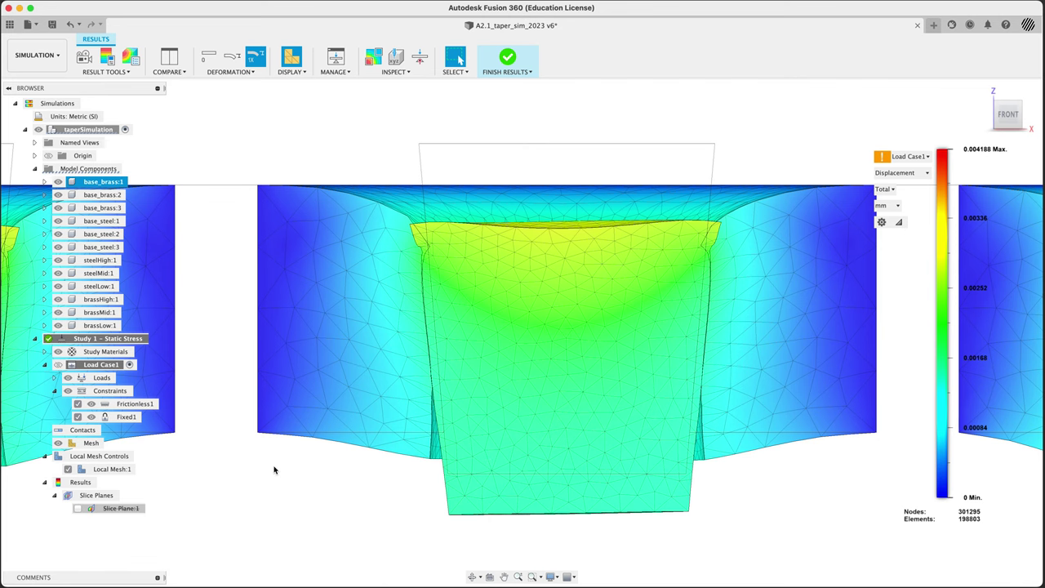
scroll(274, 468, right, 5)
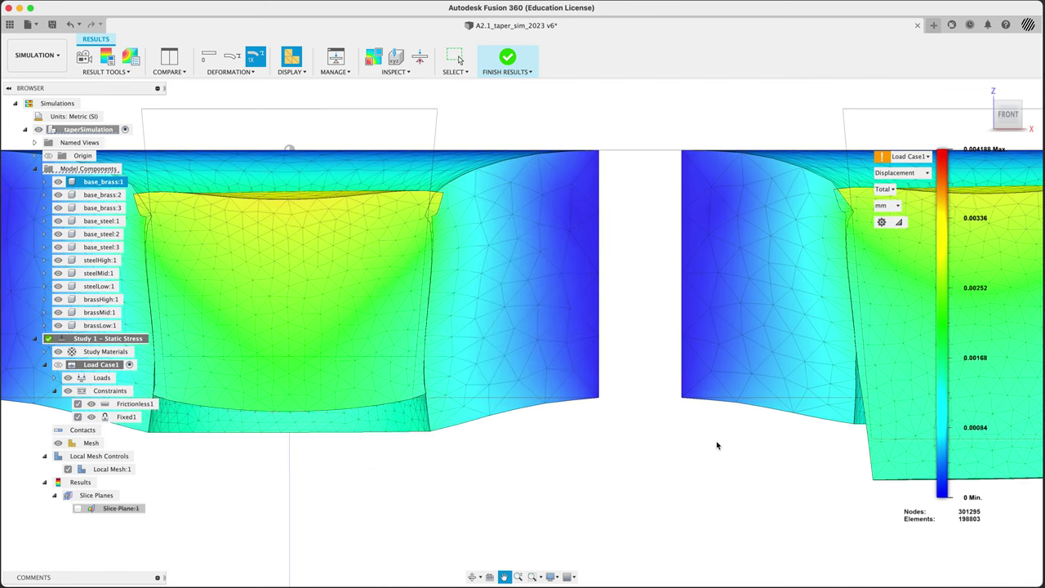
scroll(434, 444, right, 7)
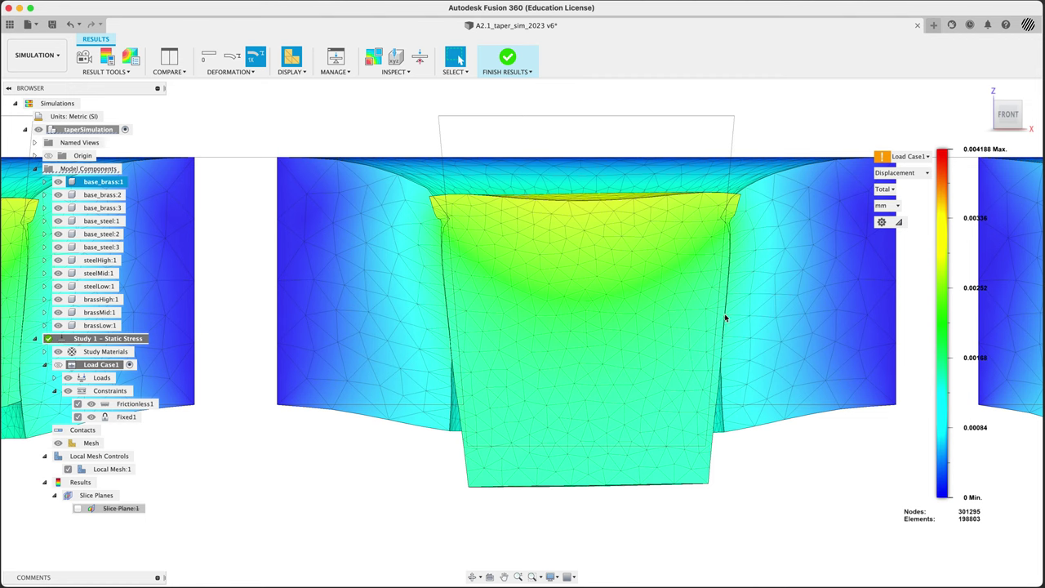
Centre the next plug, toggle base_brass:3 visibility, and show the undeformed shape
middle_drag(787, 324, 278, 331)
middle_drag(784, 343, 565, 329)
middle_drag(801, 350, 676, 342)
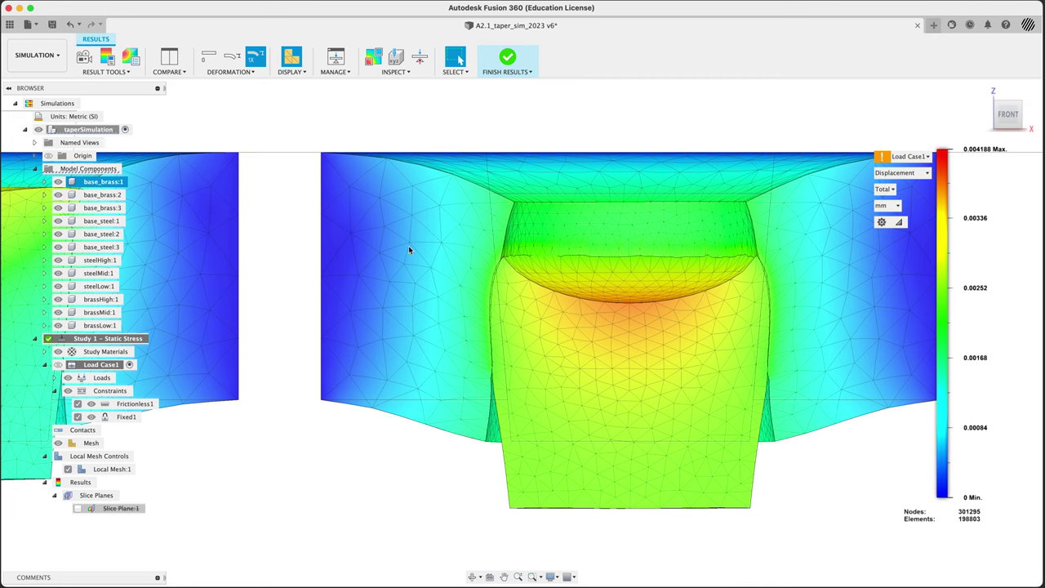
click(59, 208)
click(59, 208)
click(209, 57)
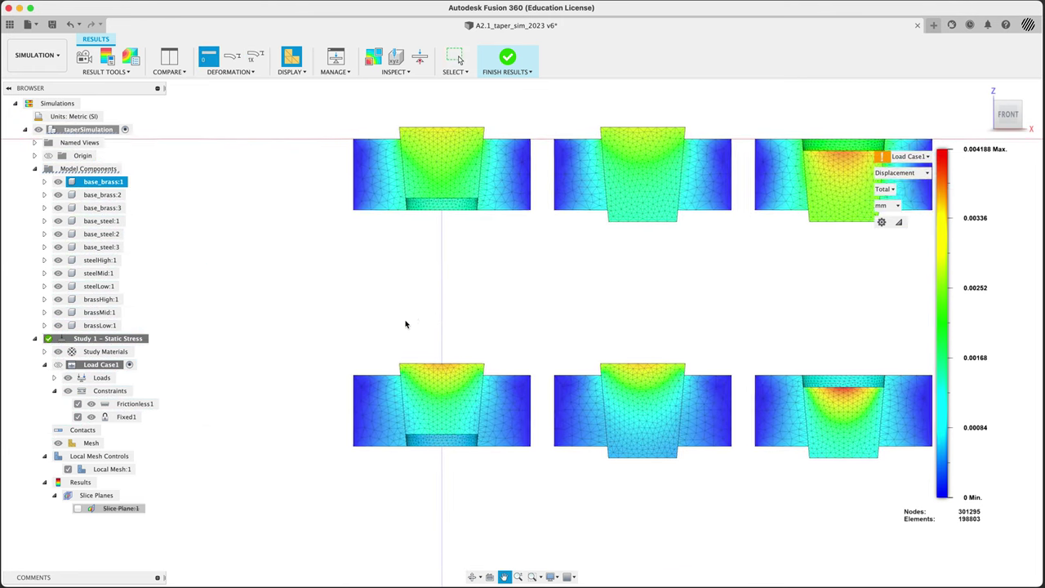
Zoom in on the first plug and toggle base_steel:1 and brassHigh:1 visibility off and on
scroll(443, 377, up, 5)
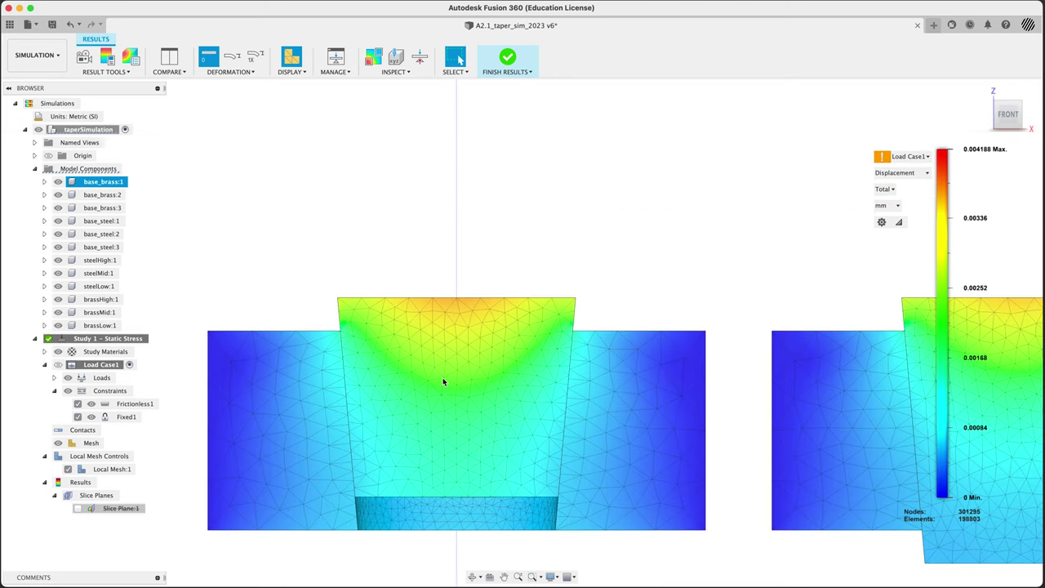
scroll(450, 241, up, 2)
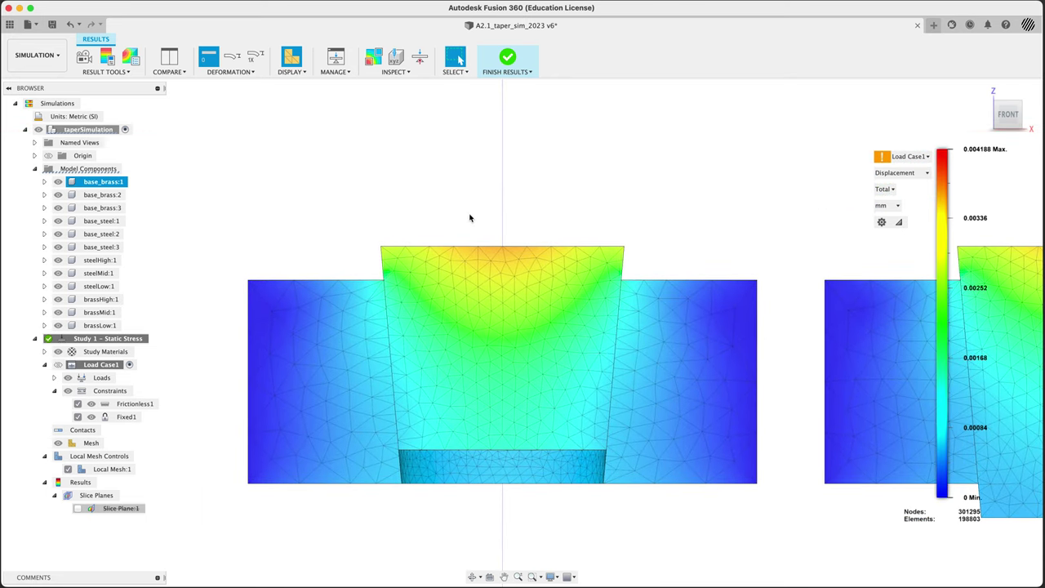
key(Escape)
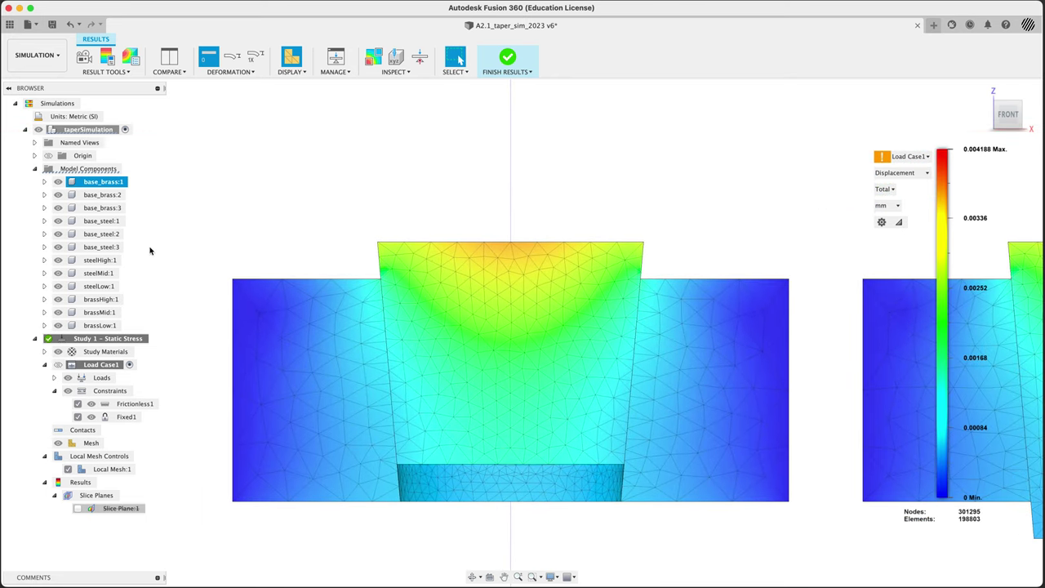
click(58, 221)
click(58, 221)
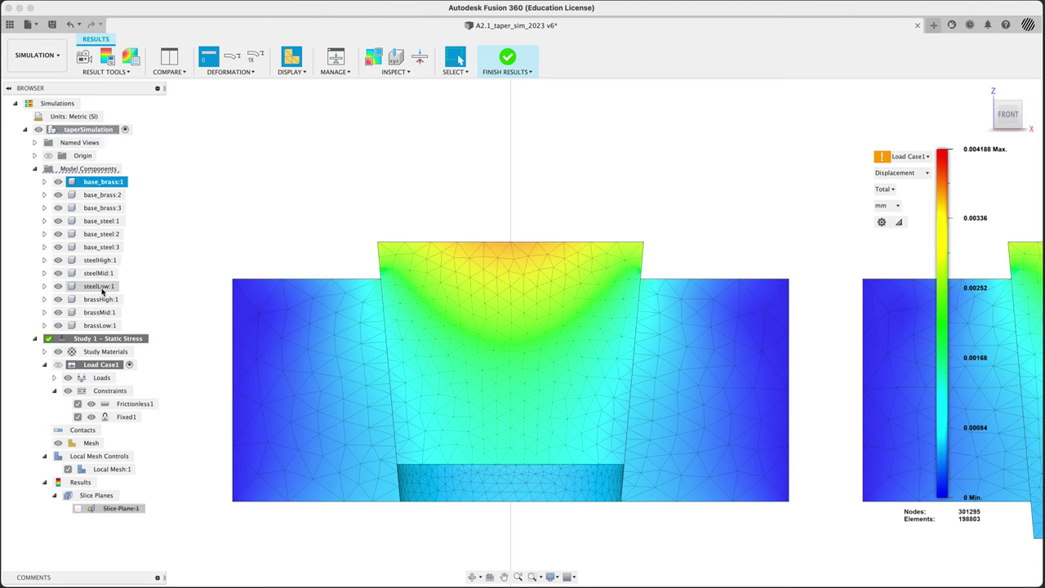
click(58, 299)
click(58, 299)
Show the 1X actual-scale deformation and pan to recentre the plug
click(256, 56)
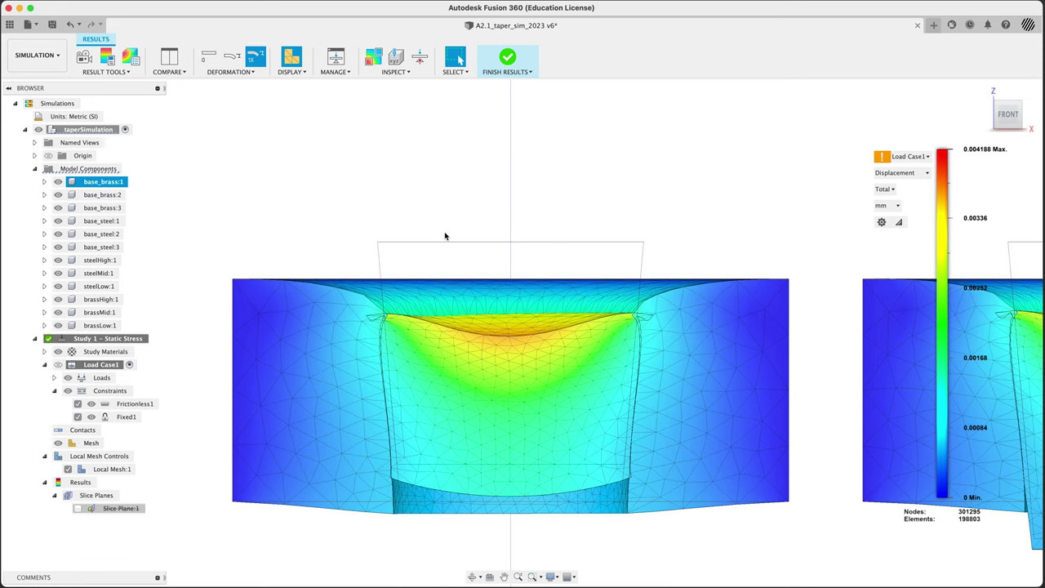
middle_drag(451, 229, 404, 352)
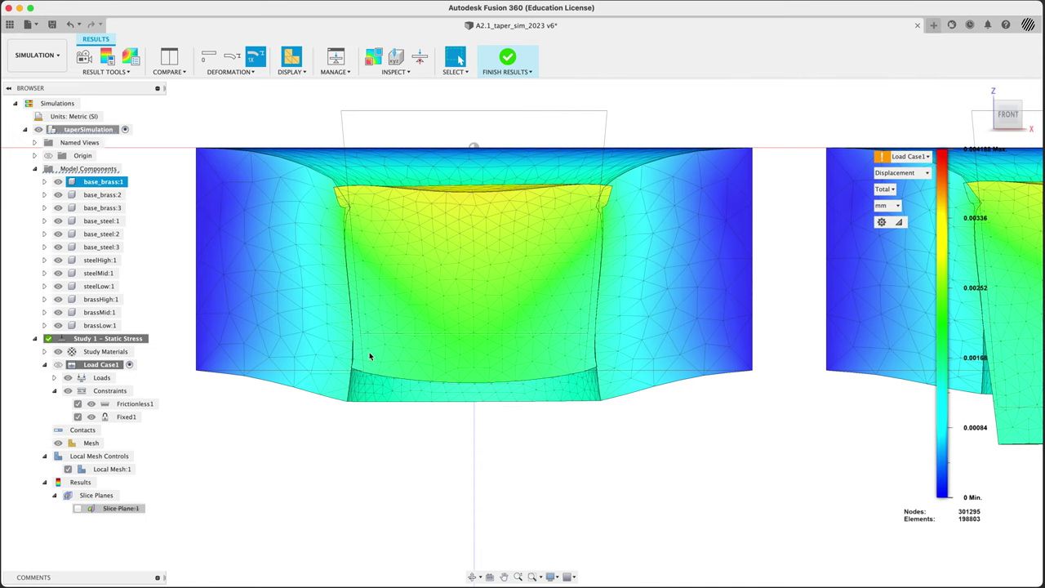
middle_drag(439, 449, 501, 158)
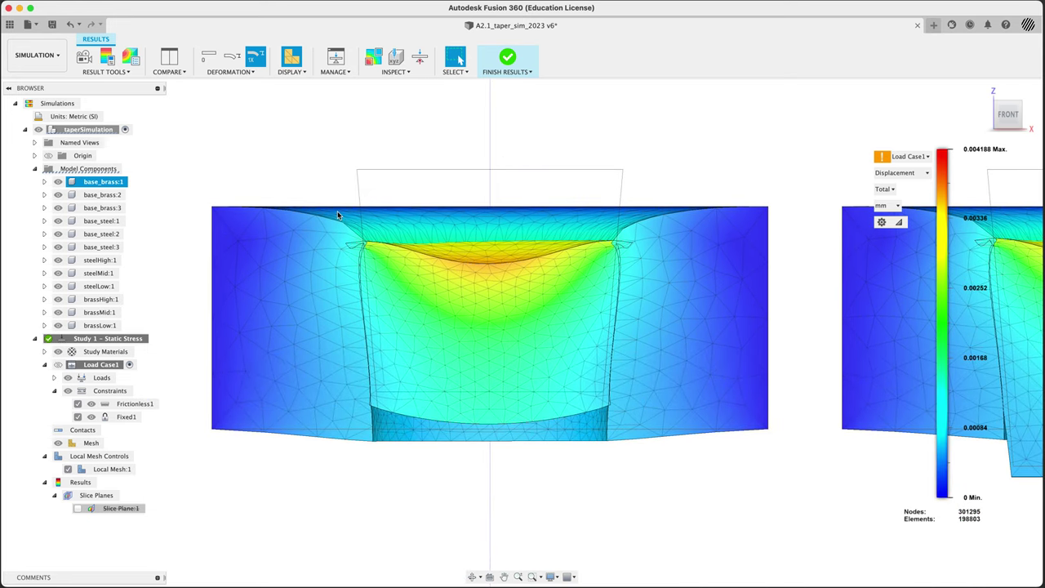
Hide base_steel:1, view from above on the undeformed shape, then restore the base and a zoomed-out front view
click(58, 221)
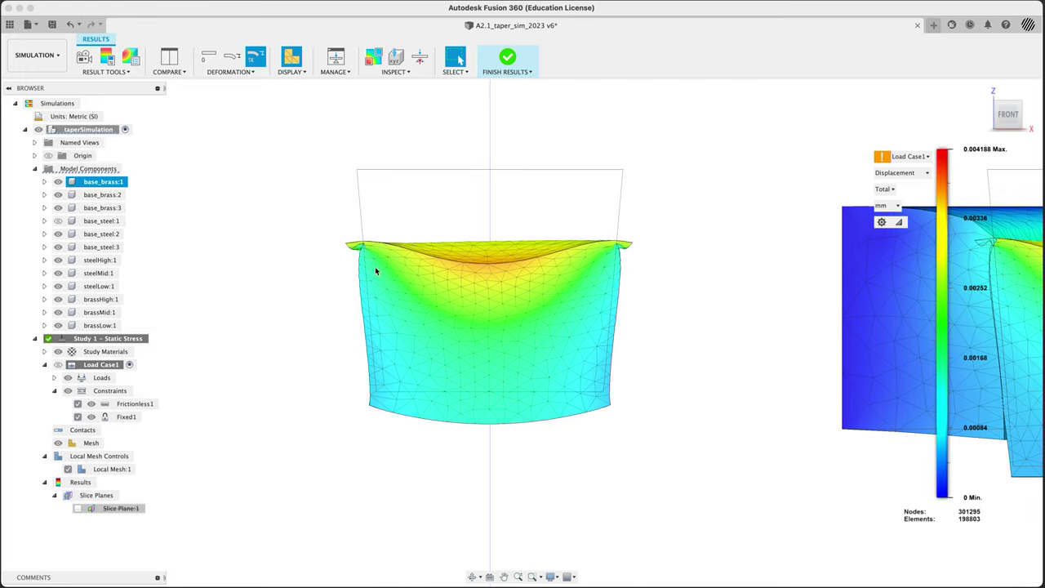
shift+middle_drag(318, 262, 277, 287)
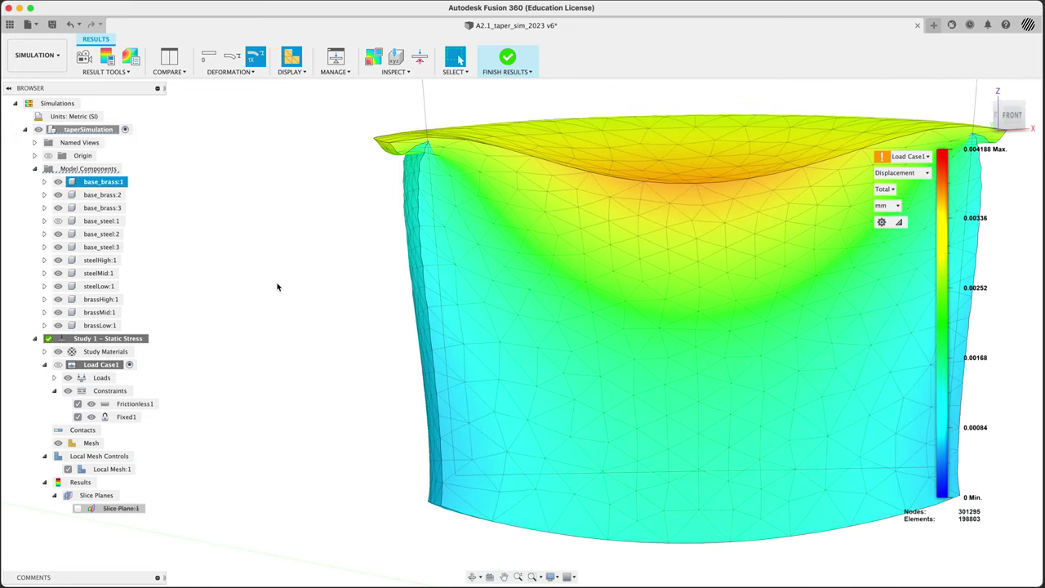
click(208, 56)
shift+click(63, 221)
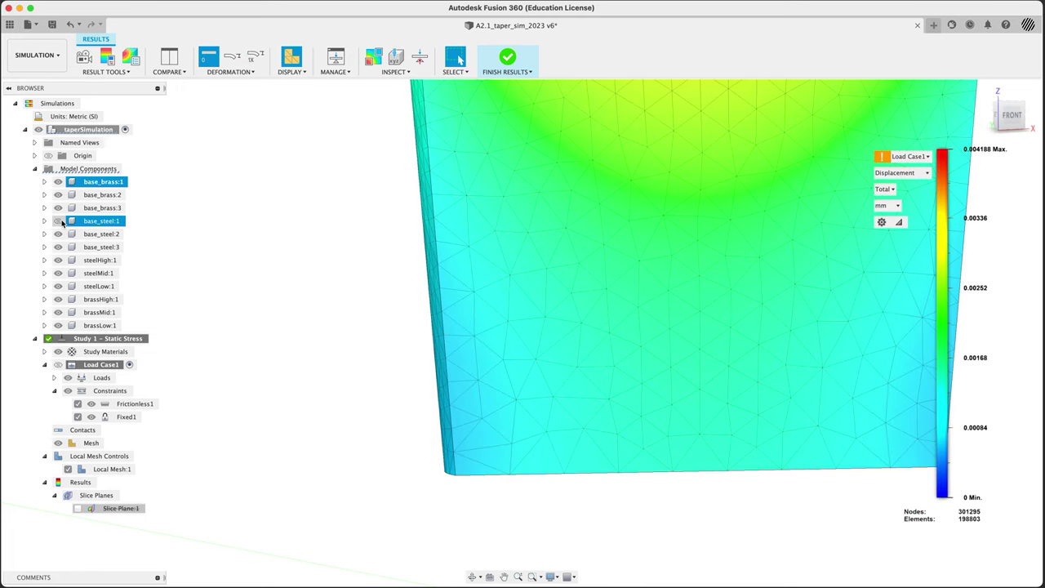
click(61, 222)
scroll(329, 261, down, 3)
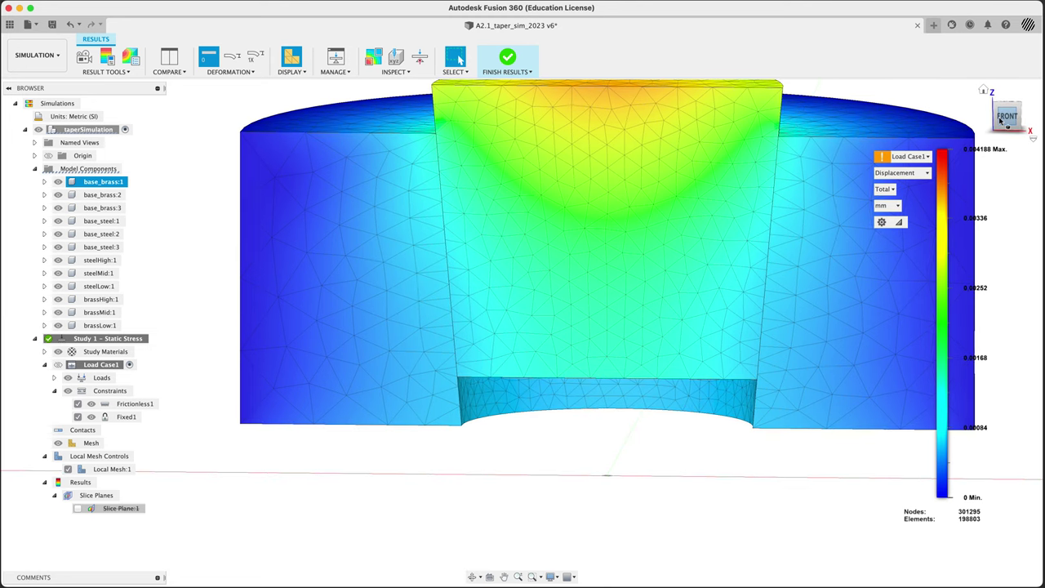
click(1008, 116)
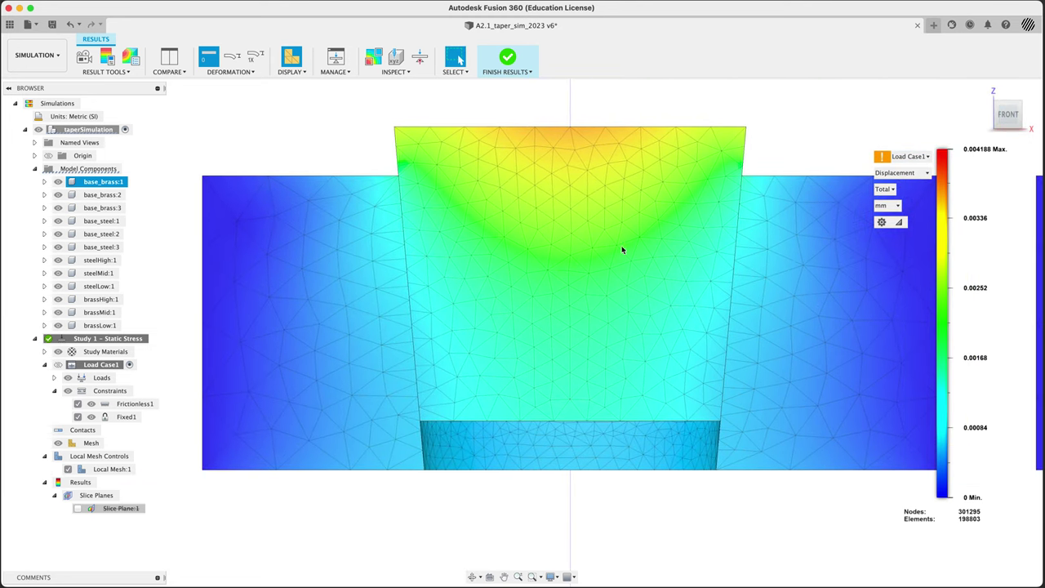
scroll(521, 230, down, 2)
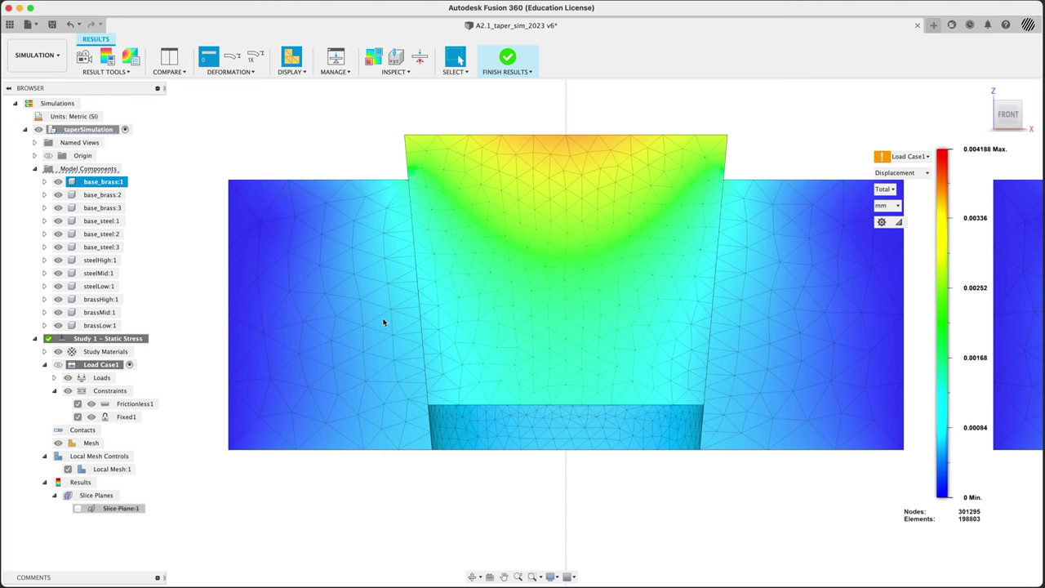
Show the plug's displacement deformed at 1X scale, toggling Undeformed and back, and pan toward the neighbouring plugs
click(256, 58)
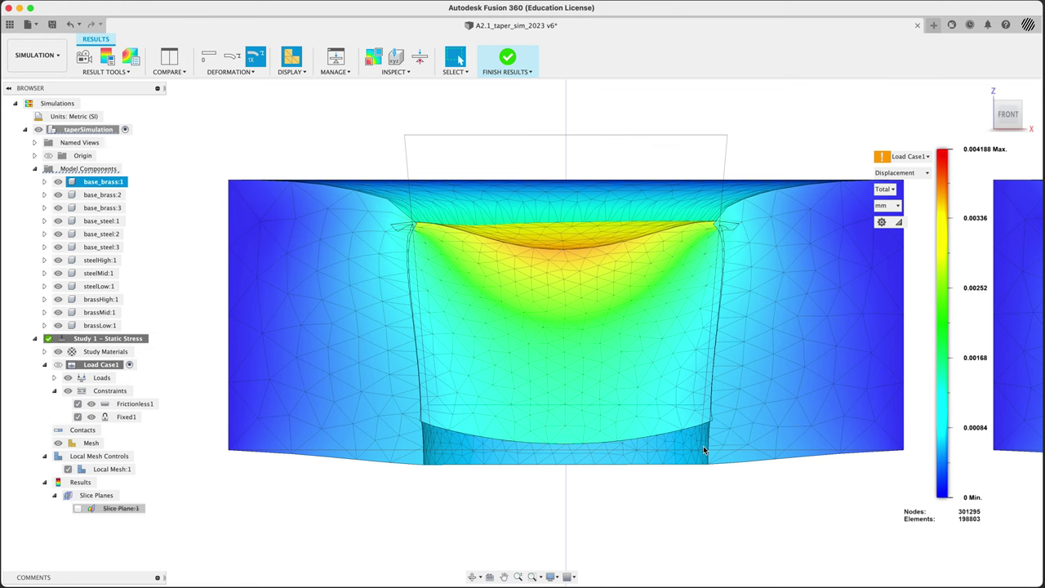
middle_drag(839, 418, 433, 417)
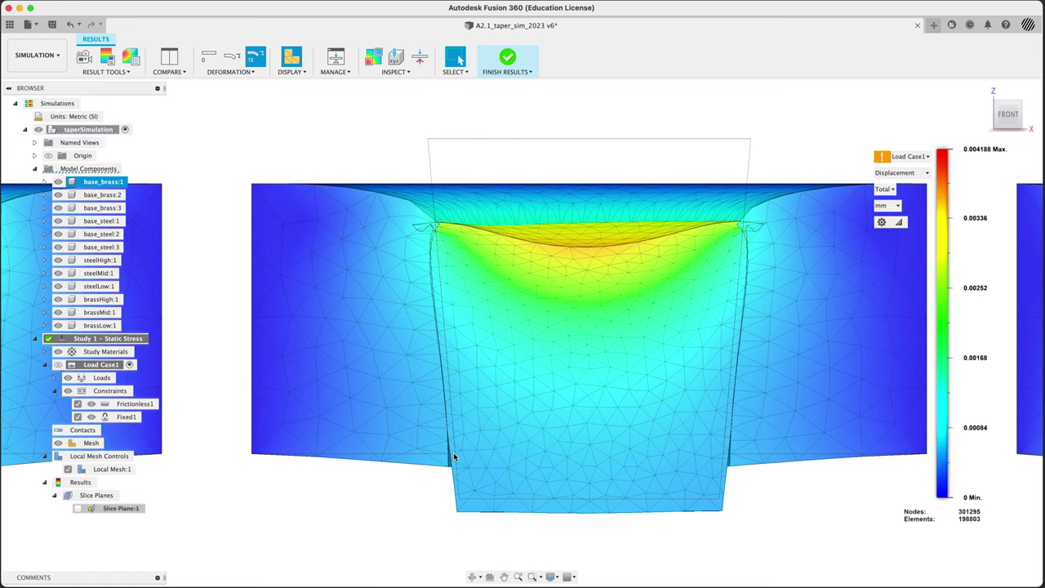
click(209, 56)
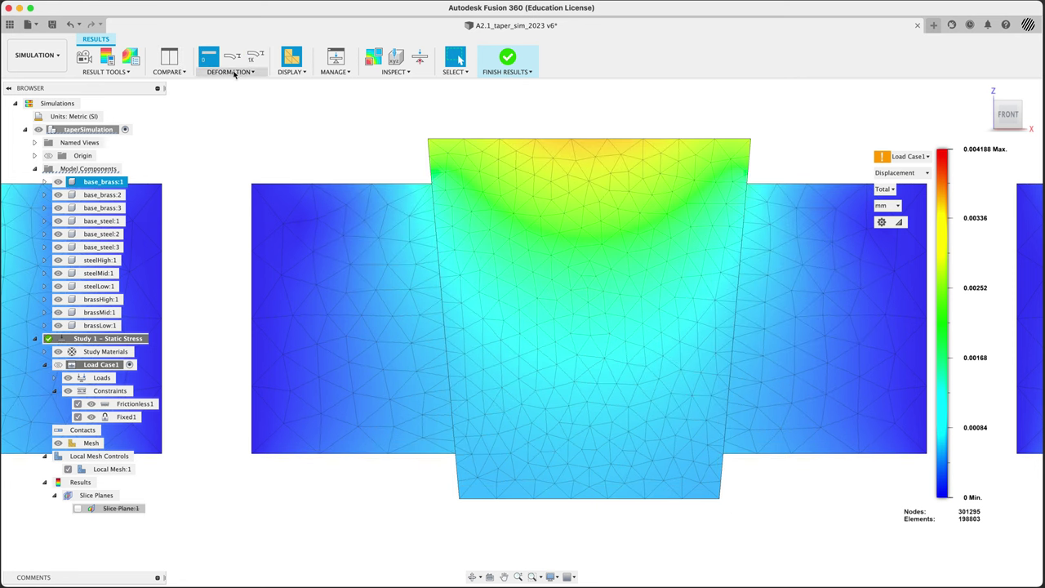
click(256, 56)
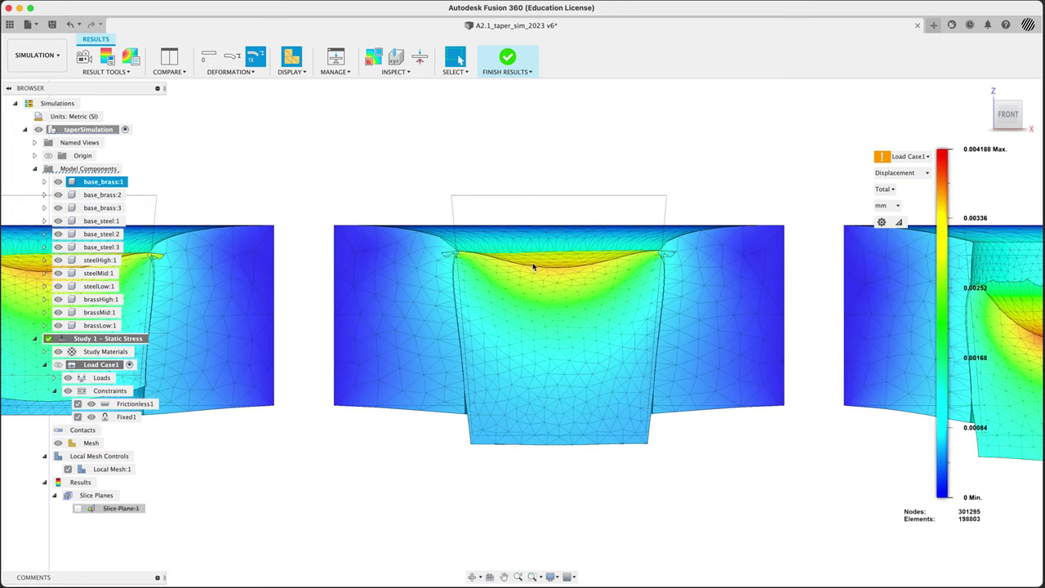
middle_drag(547, 250, 564, 398)
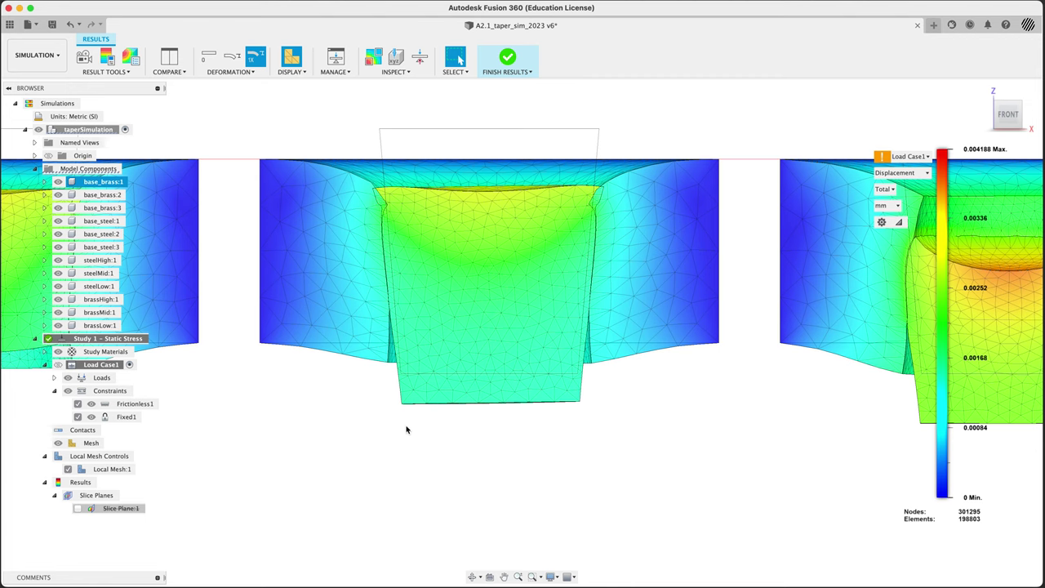
middle_drag(535, 451, 619, 327)
Switch to Undeformed, then briefly hide and reshow brassLow:1 and base_steel:3
click(208, 56)
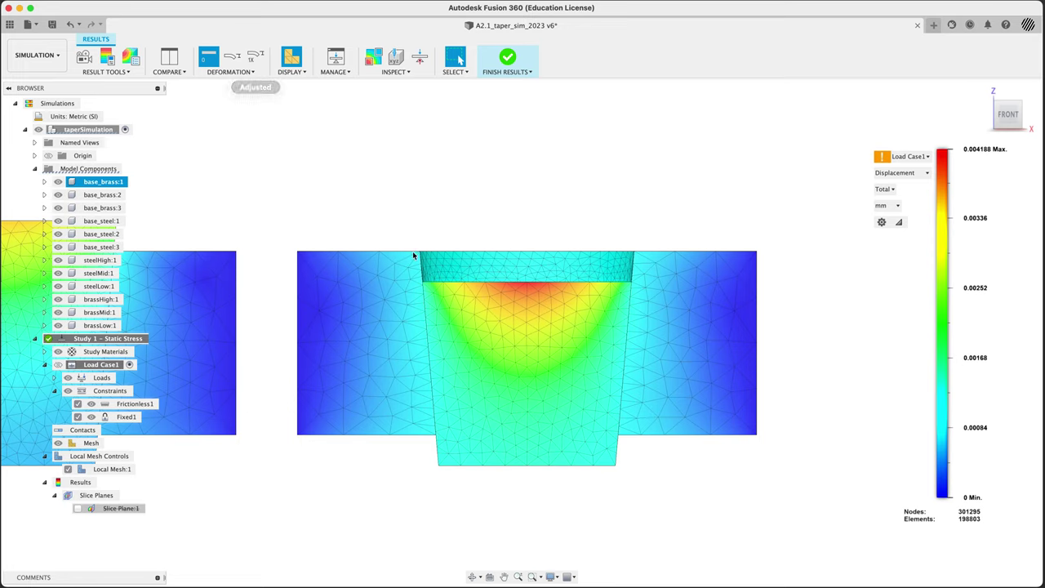
click(59, 326)
click(58, 326)
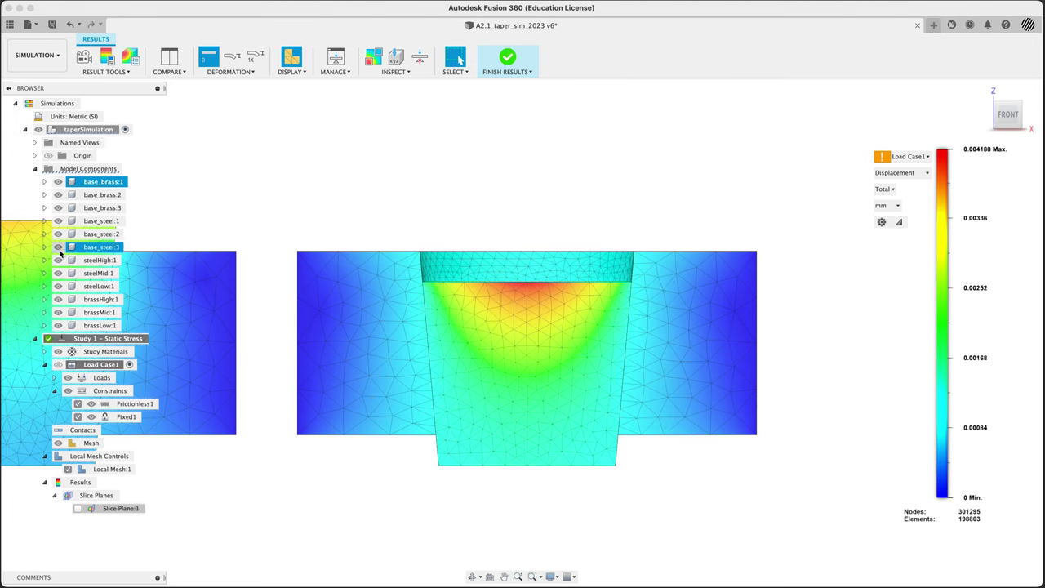
click(58, 247)
click(58, 247)
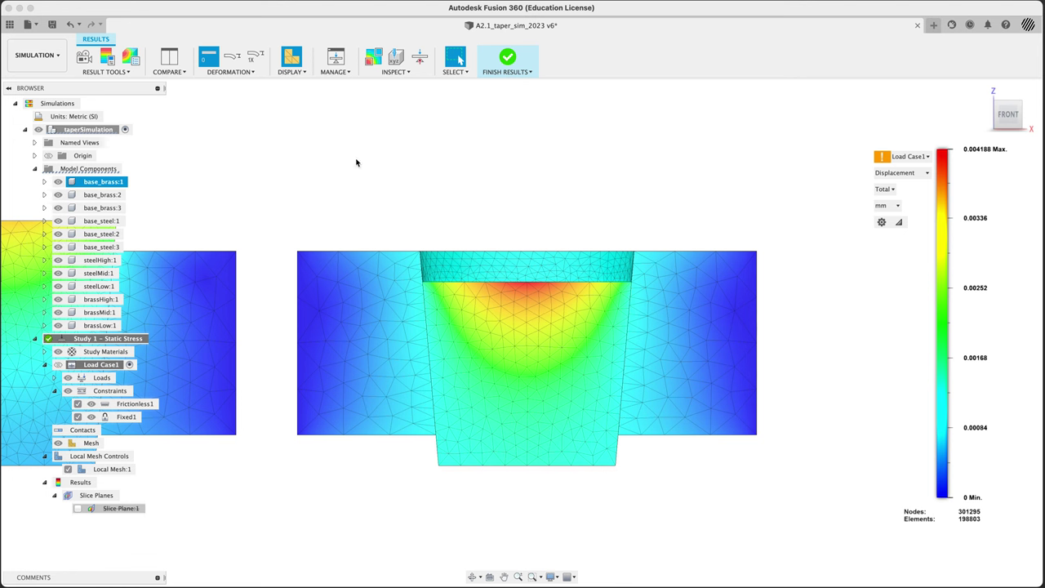
Show the recessed-top plug deformed at 1X scale and zoom in on its peak displacement
click(256, 57)
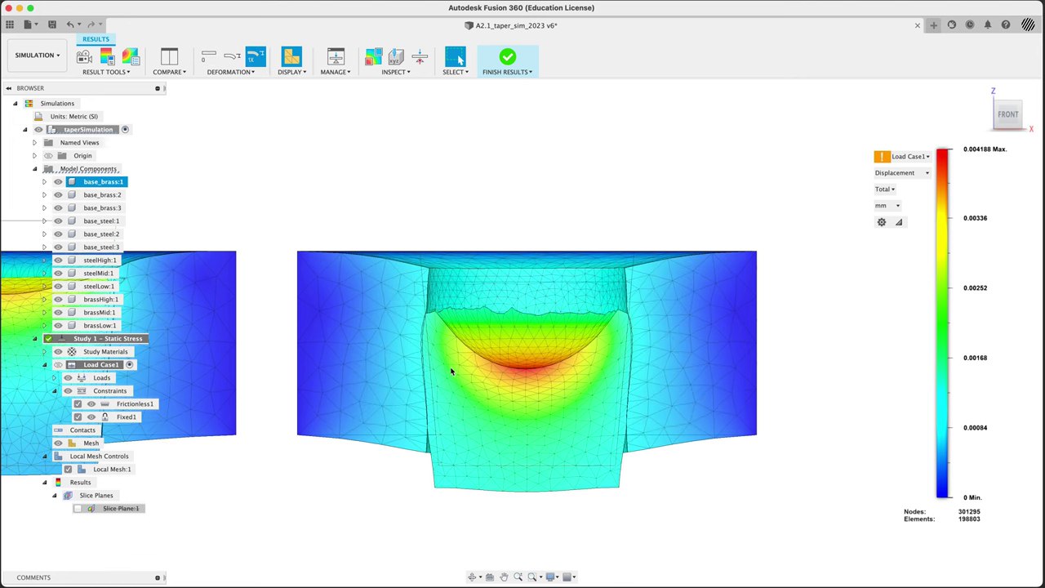
scroll(451, 364, up, 3)
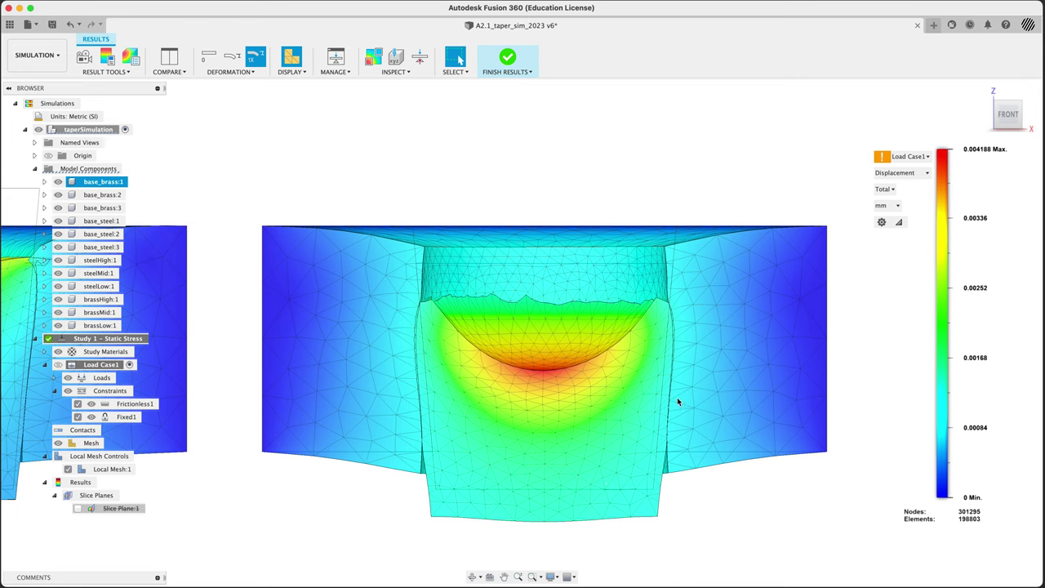
scroll(683, 401, up, 3)
scroll(682, 401, down, 6)
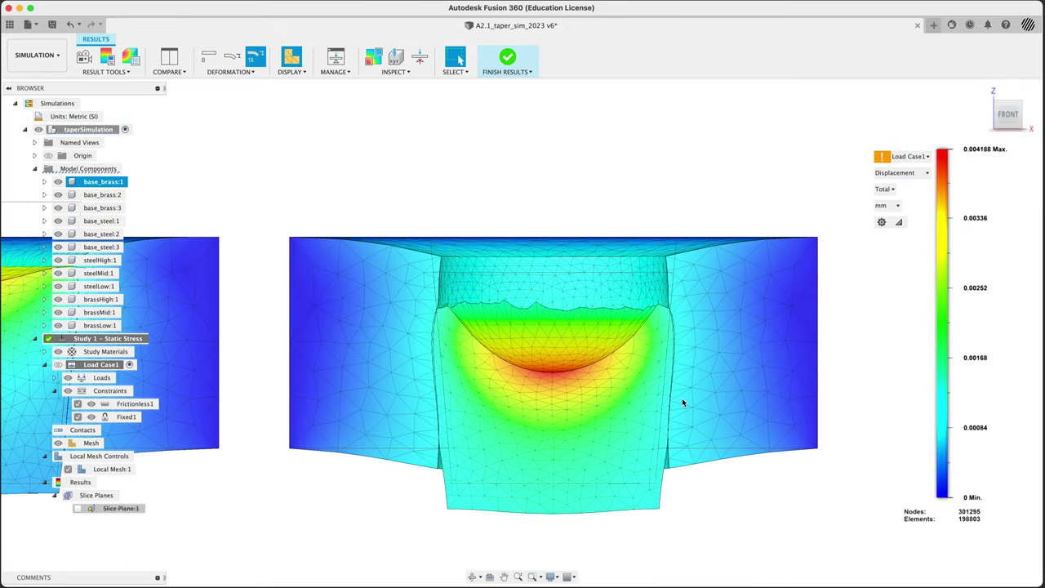
Set Deformation to Undeformed, then zoom out and pan so all six plugs are centred
scroll(430, 177, left, 2)
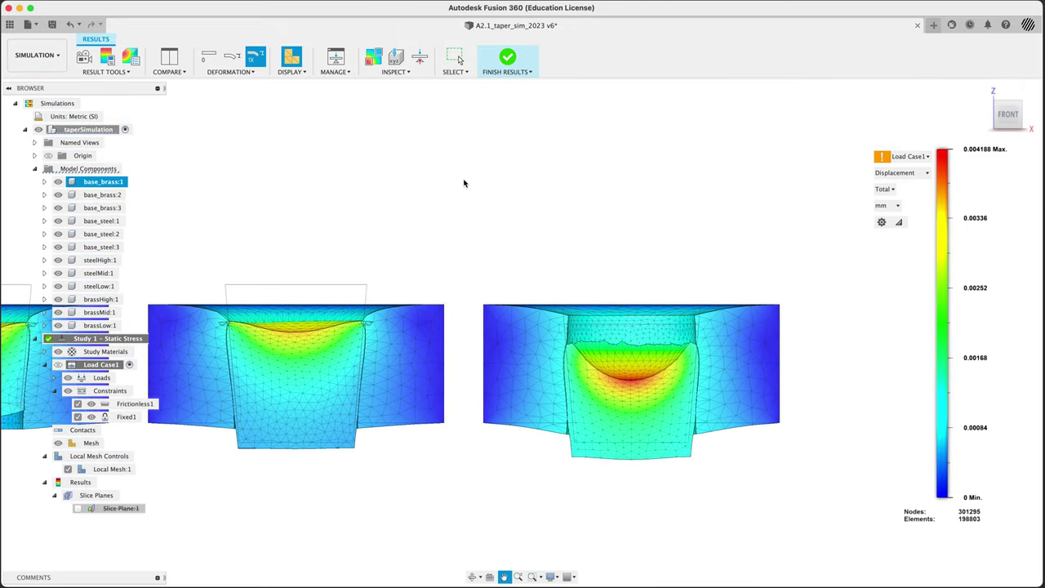
click(199, 61)
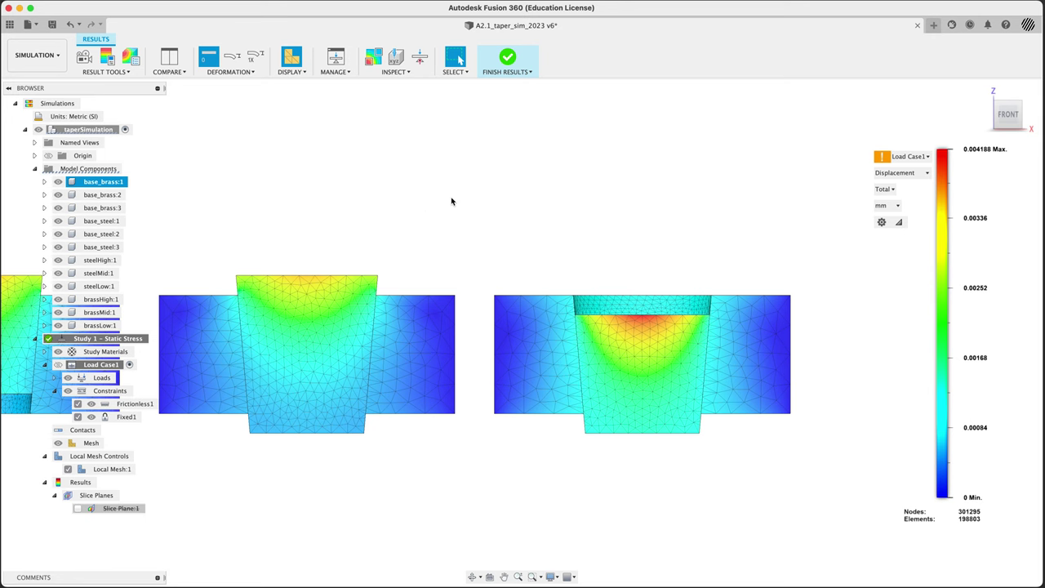
scroll(556, 197, down, 3)
scroll(556, 198, down, 1)
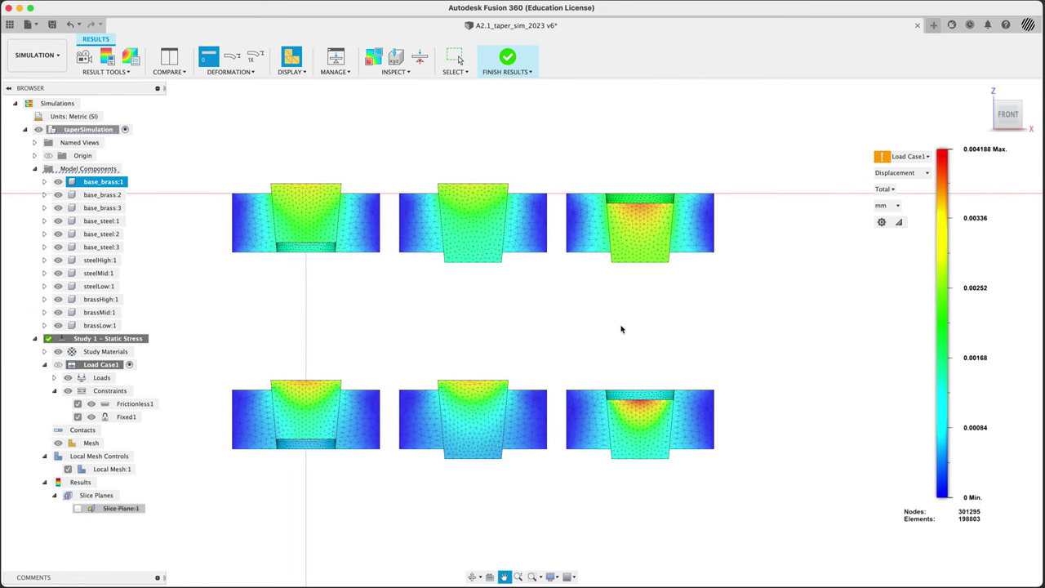
key(Escape)
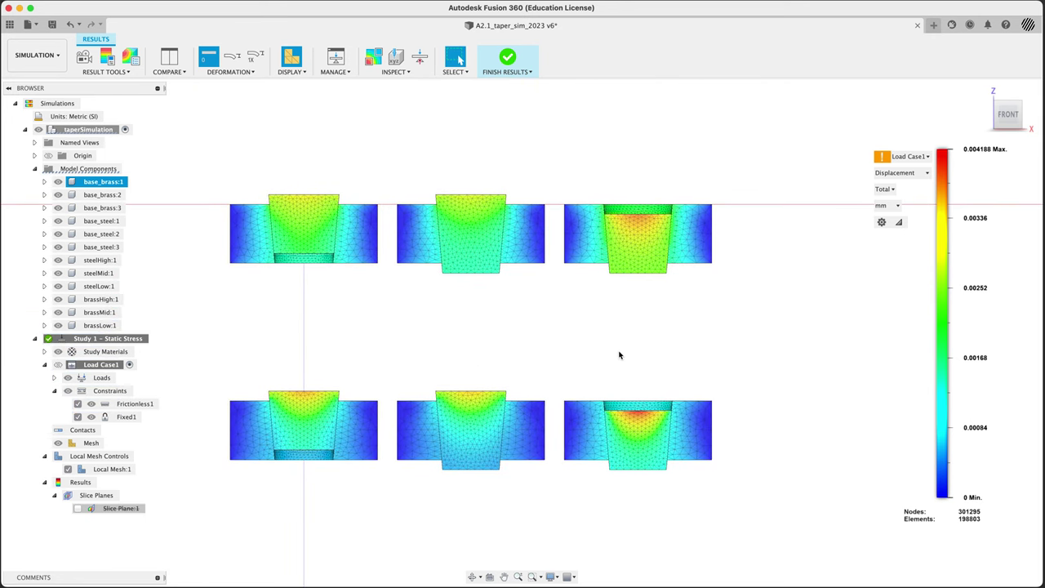
scroll(619, 354, up, 2)
middle_drag(618, 354, 674, 351)
key(Escape)
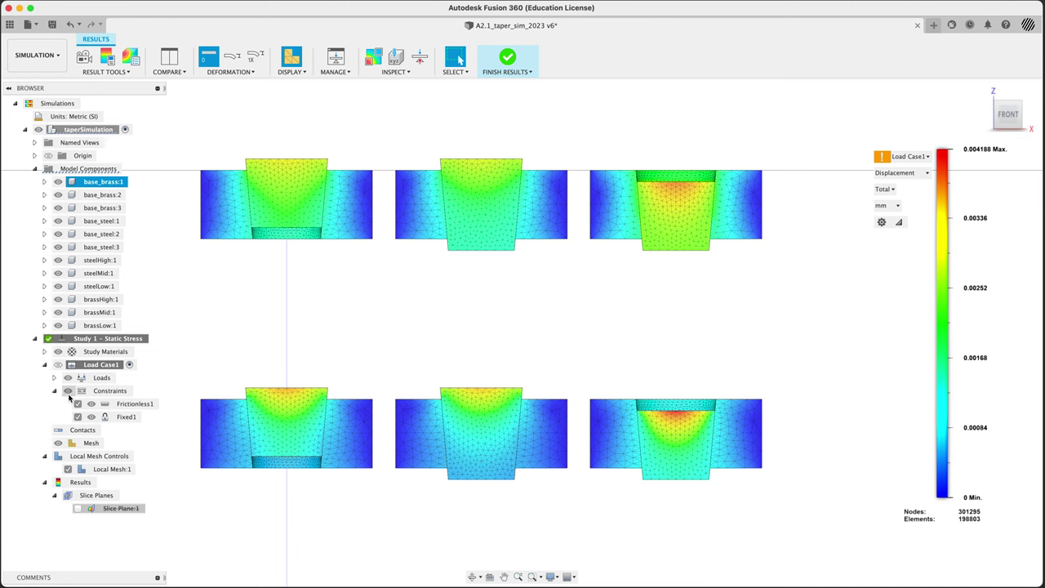
Show load arrows and constraints on all plugs, collapse the constraints list, and switch to the front view
click(57, 364)
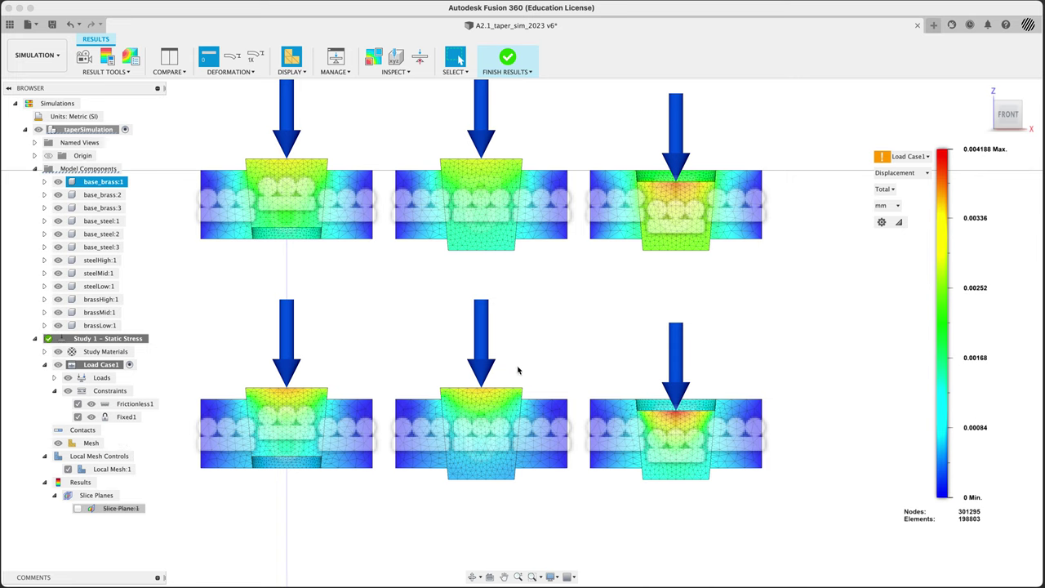
scroll(730, 354, down, 2)
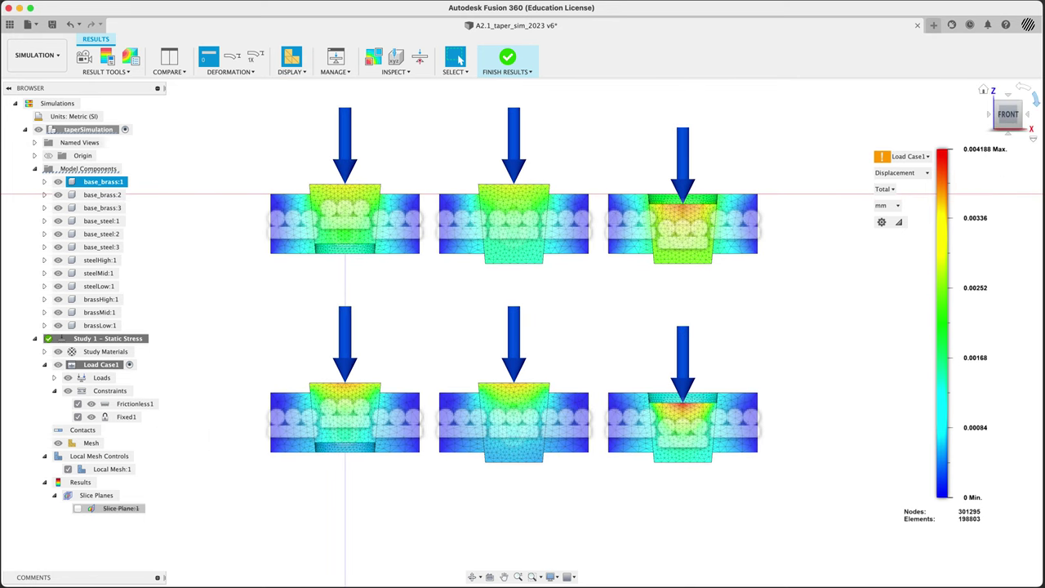
drag(988, 102, 929, 122)
click(984, 90)
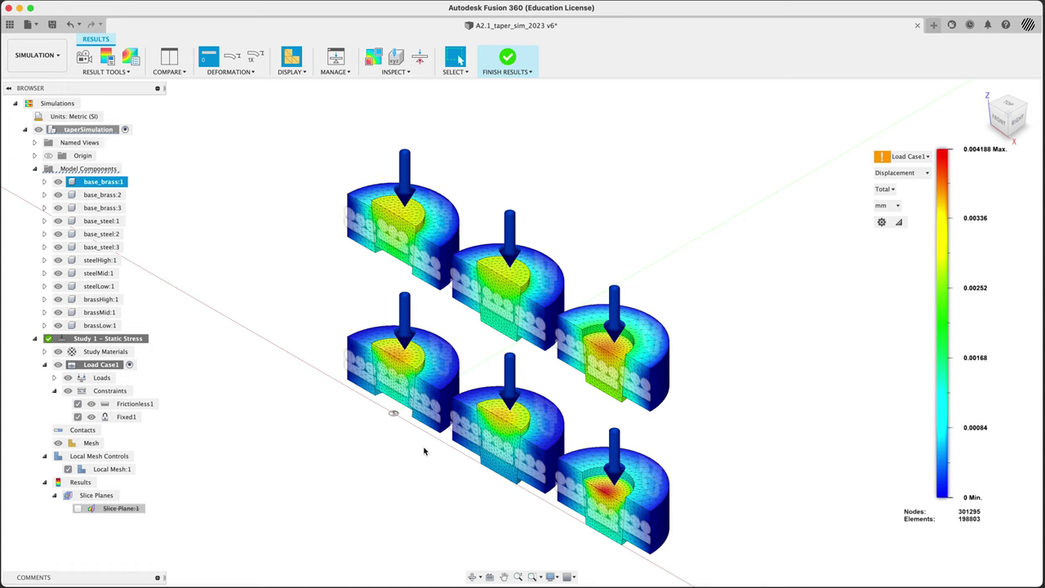
middle_drag(445, 455, 459, 433)
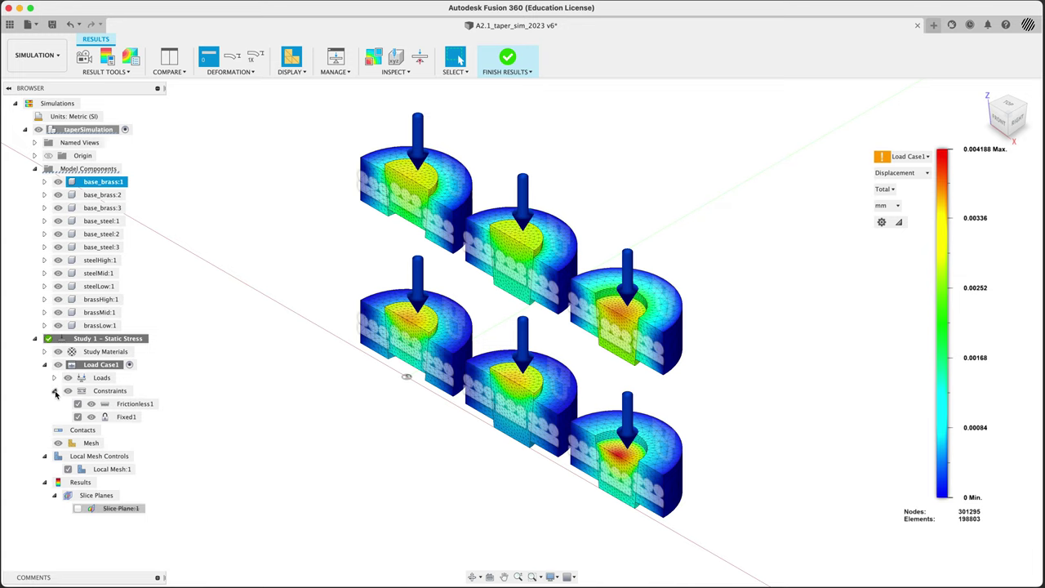
click(54, 391)
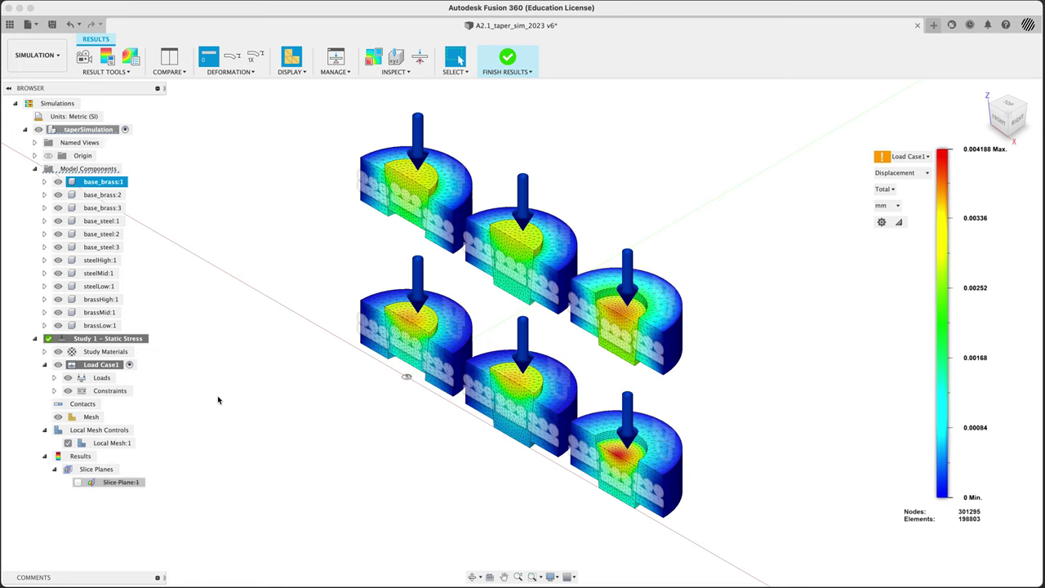
click(1002, 123)
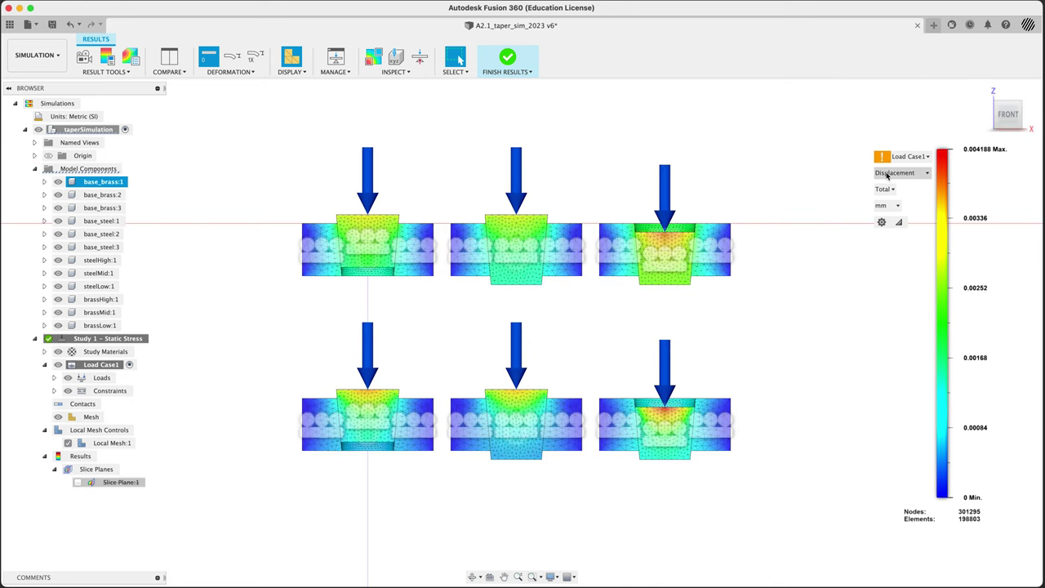
Plot the Stress result instead of displacement and orbit to an elevated oblique view
click(903, 173)
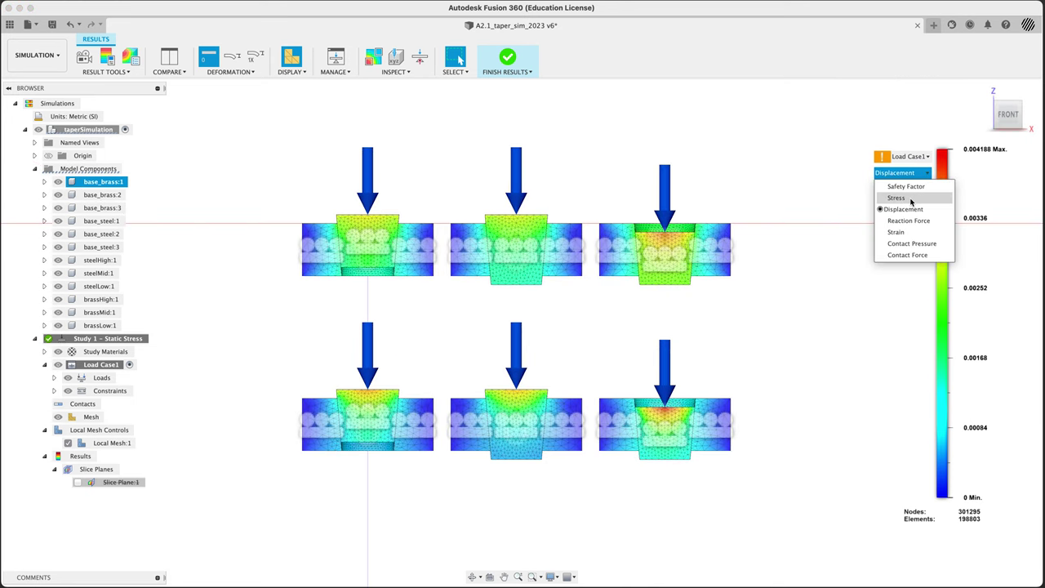
click(897, 198)
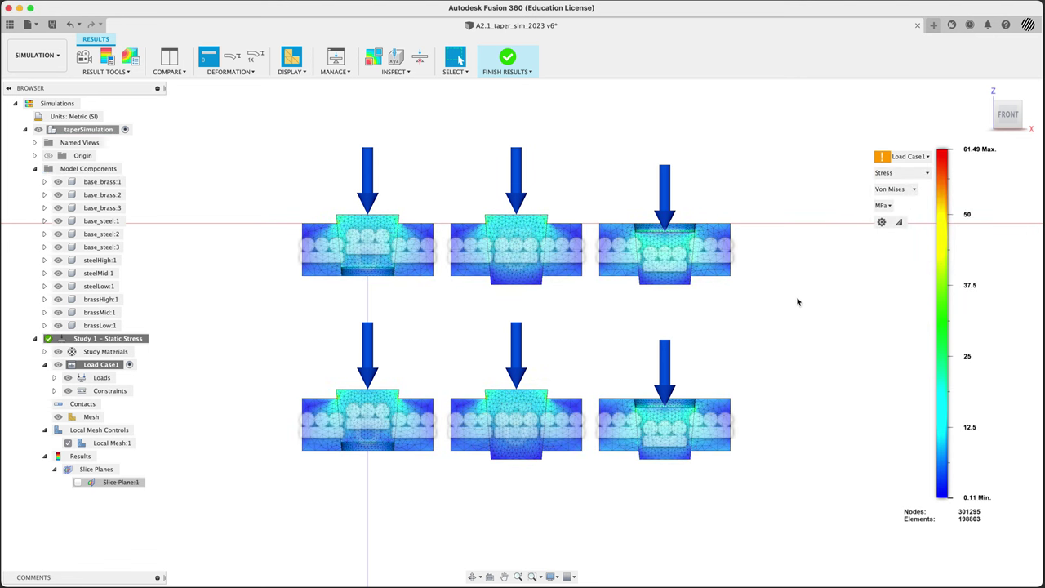
shift+middle_drag(798, 299, 768, 331)
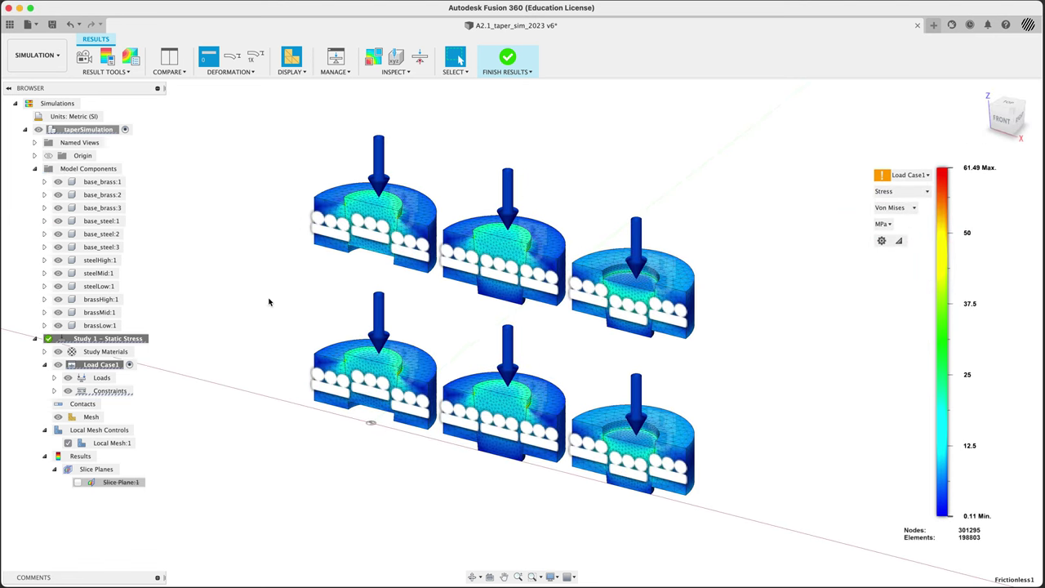
Expand Constraints to reveal Frictionless1 and Fixed1, and orbit to view the models from the right
click(55, 391)
shift+middle_drag(303, 373, 308, 441)
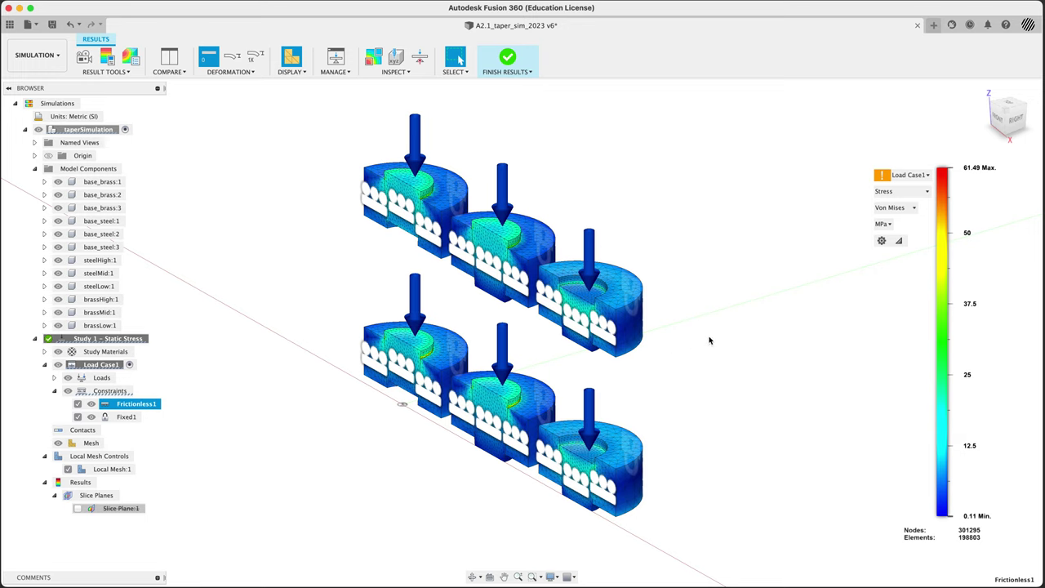
mouse_move(710, 341)
shift+middle_down()
mouse_move(674, 354)
mouse_move(719, 348)
mouse_move(777, 228)
mouse_move(786, 236)
mouse_move(773, 291)
mouse_move(816, 319)
mouse_move(704, 348)
shift+middle_up()
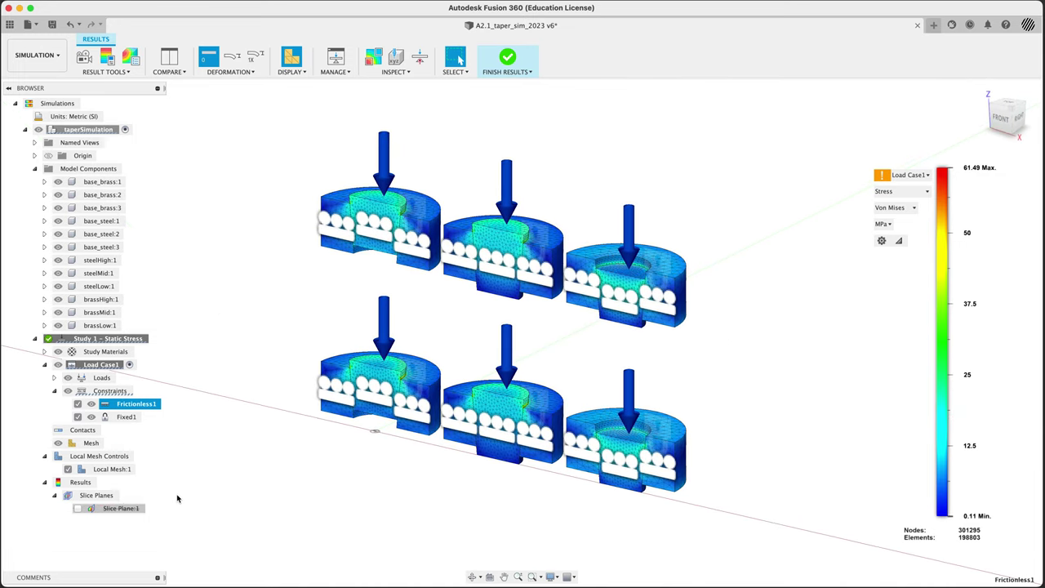
Delete the old slice plane and place a new one through the parts with SSLI
right_click(116, 516)
click(137, 542)
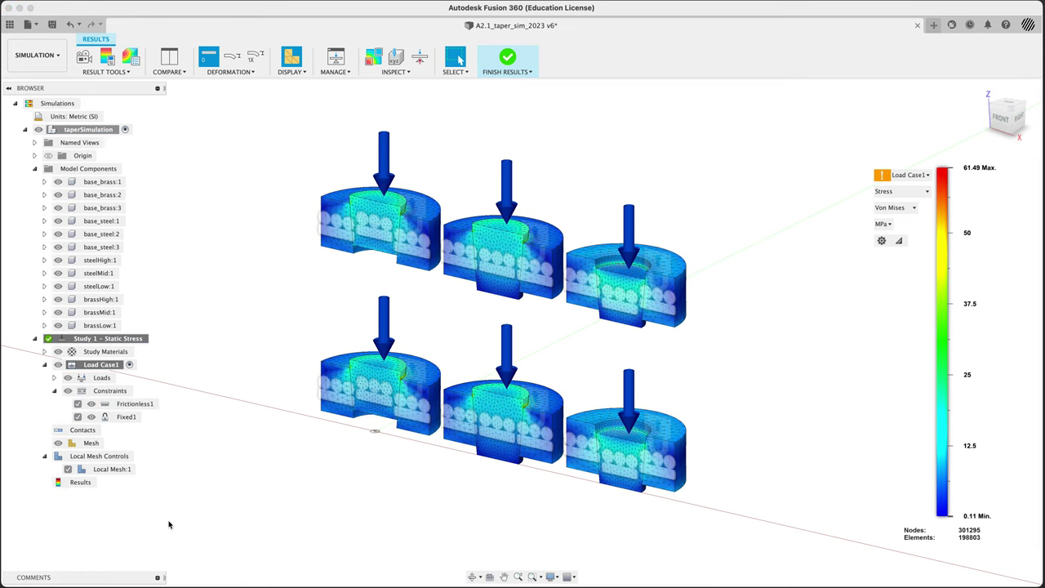
text(s)
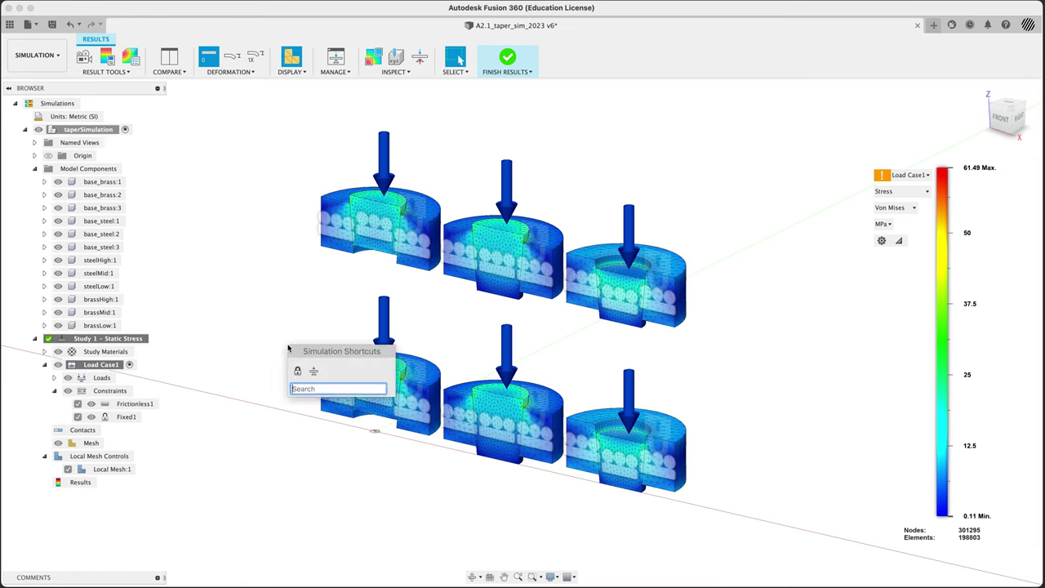
text(slic)
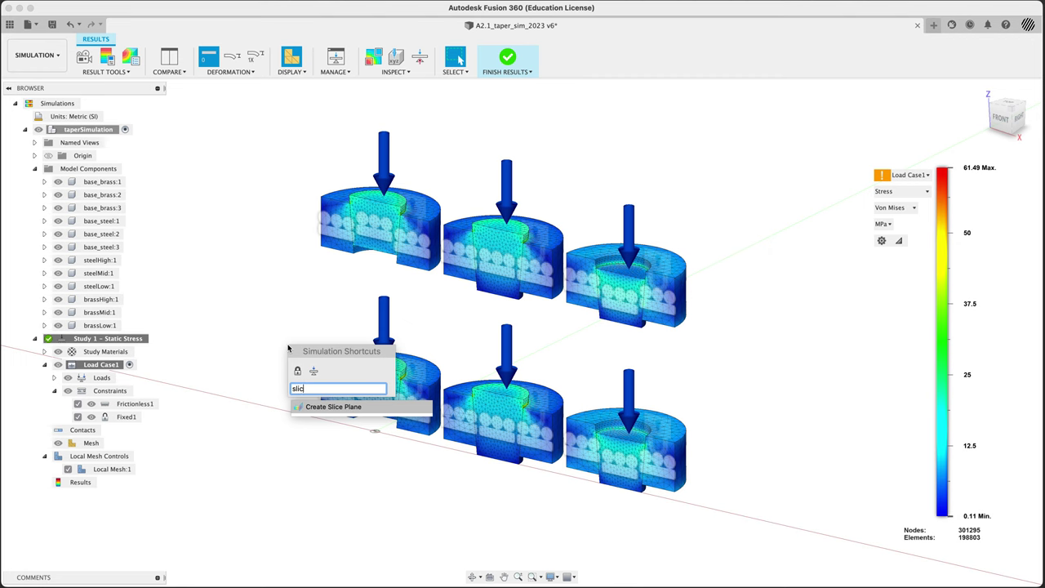
key(Return)
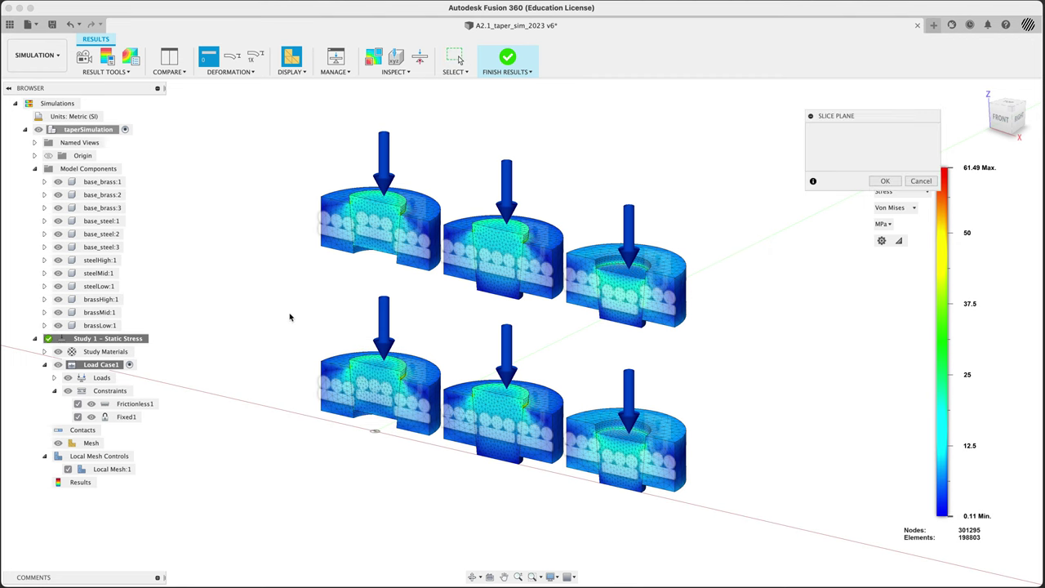
click(336, 239)
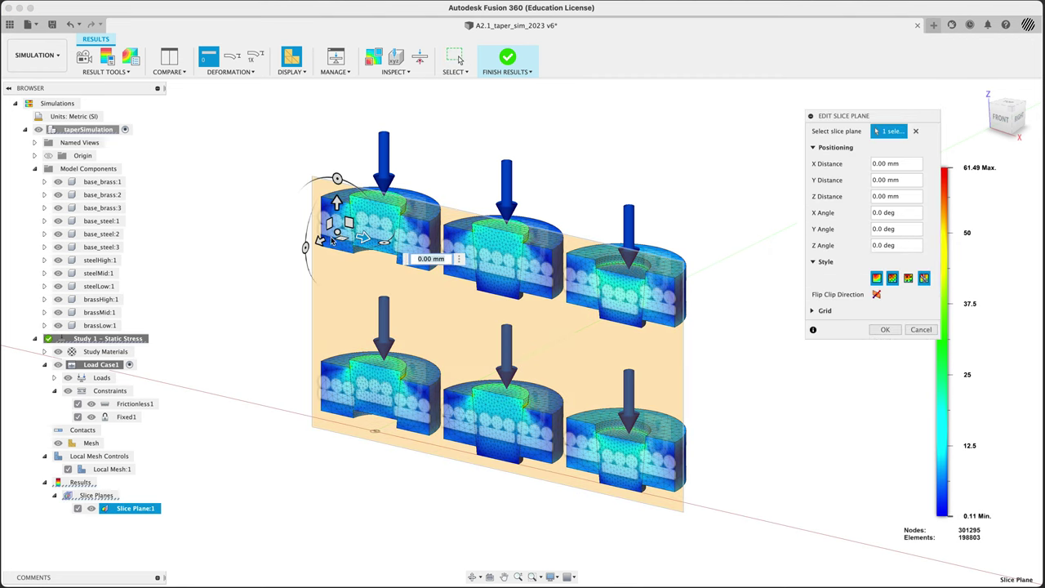
drag(330, 240, 335, 234)
Move the slice plane to Z −12.671 mm and enable mesh lines and vector glyphs on the cut
scroll(609, 261, up, 1)
scroll(623, 276, down, 3)
scroll(657, 278, up, 5)
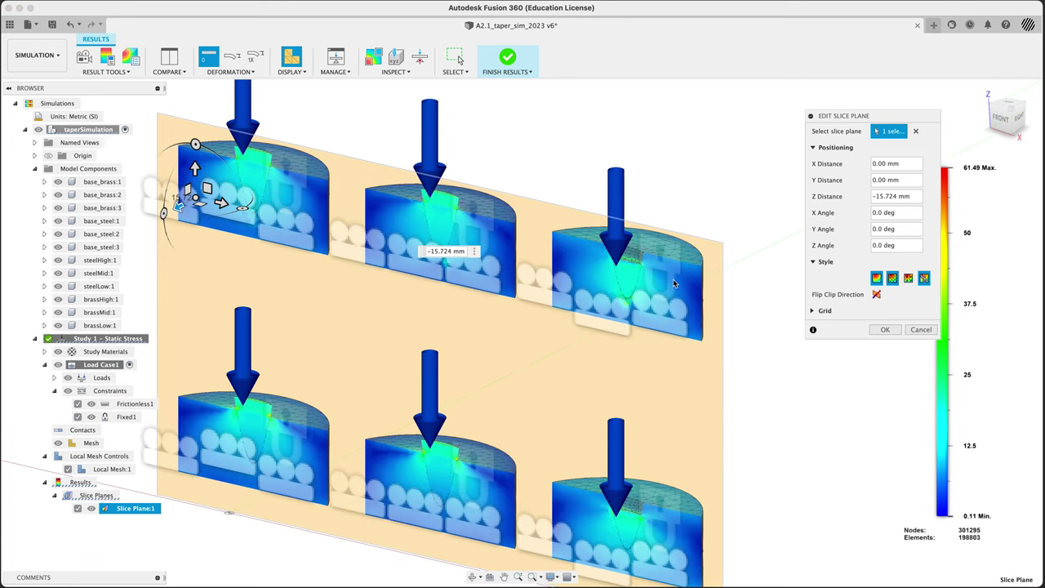
drag(177, 208, 174, 211)
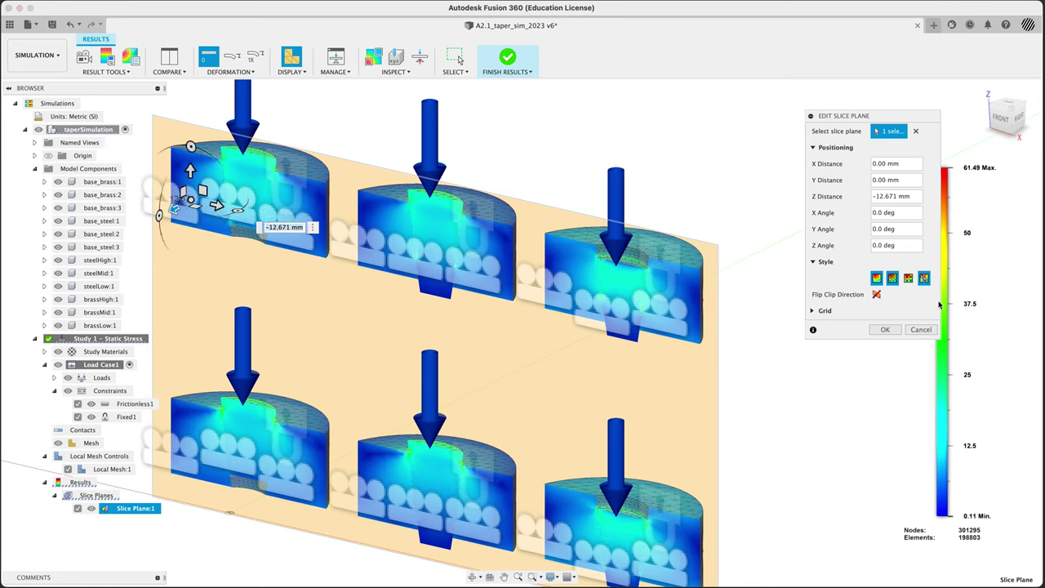
click(894, 279)
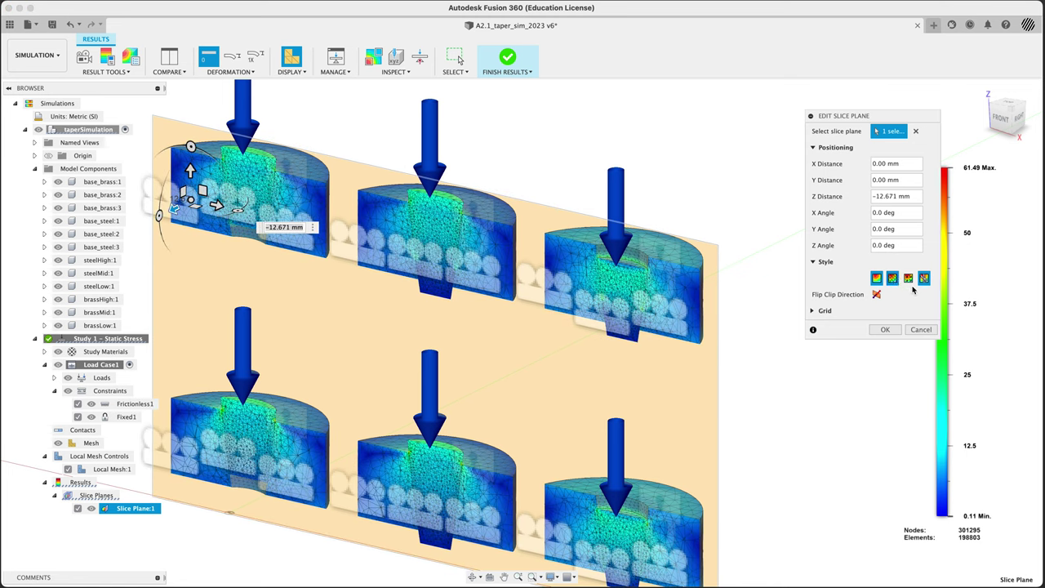
click(909, 279)
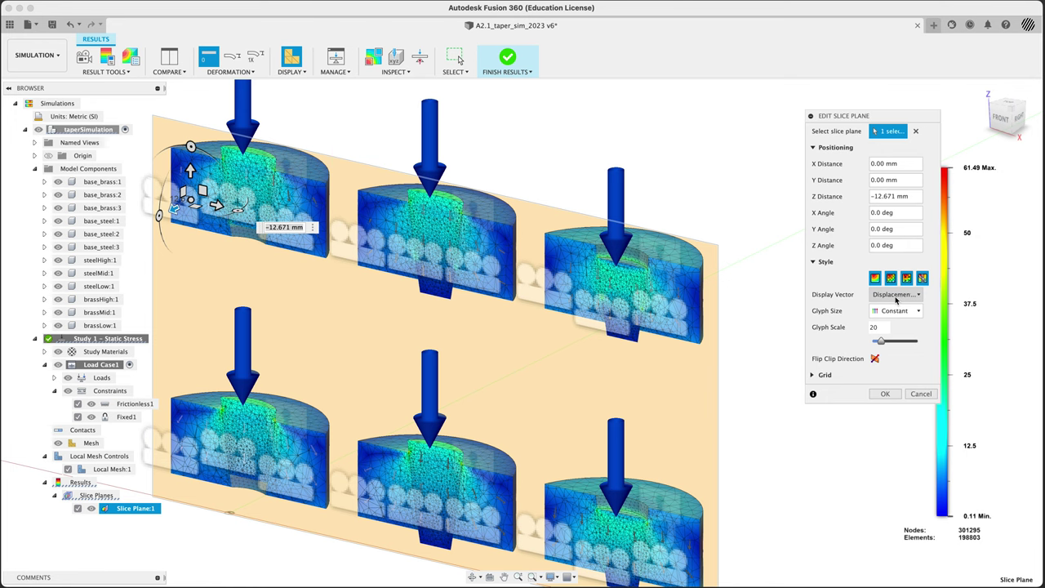
Set slice vectors to Displacement with Proportional glyph size and larger scale, then turn off Vectors and Clipping
click(896, 296)
click(899, 317)
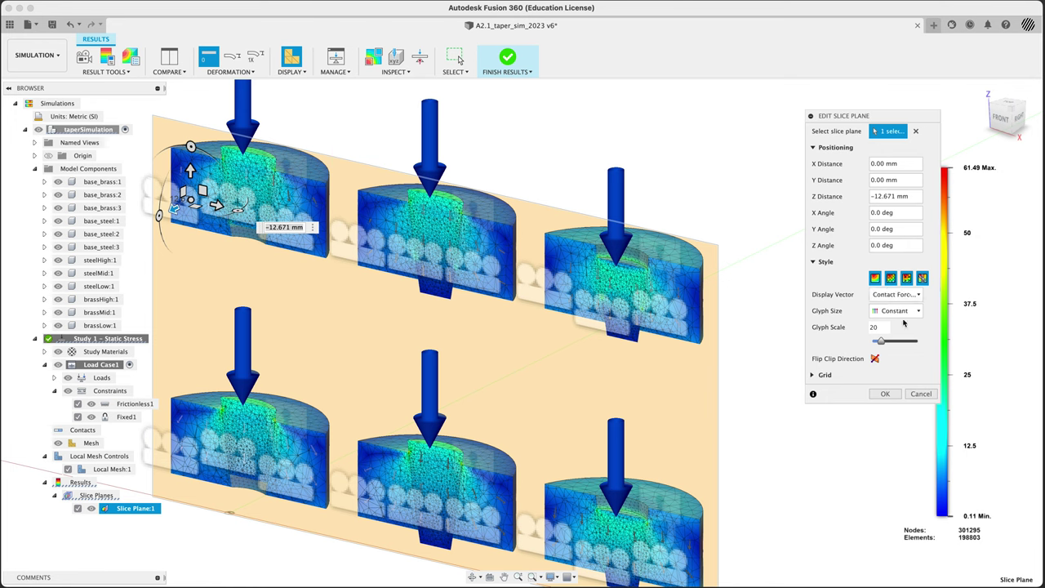
click(899, 295)
click(903, 312)
click(905, 313)
click(905, 328)
drag(882, 342, 905, 342)
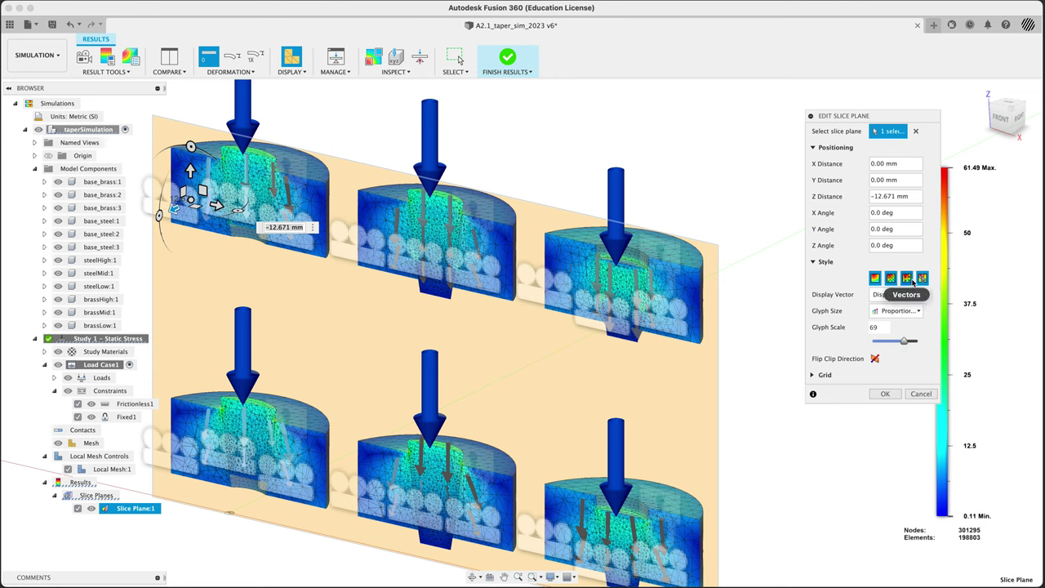
click(908, 280)
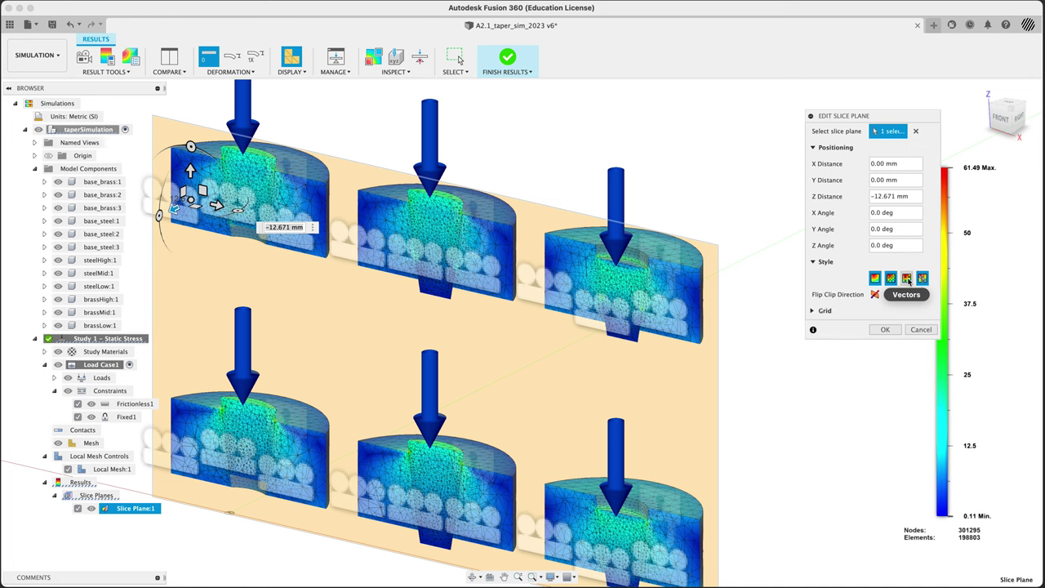
click(922, 280)
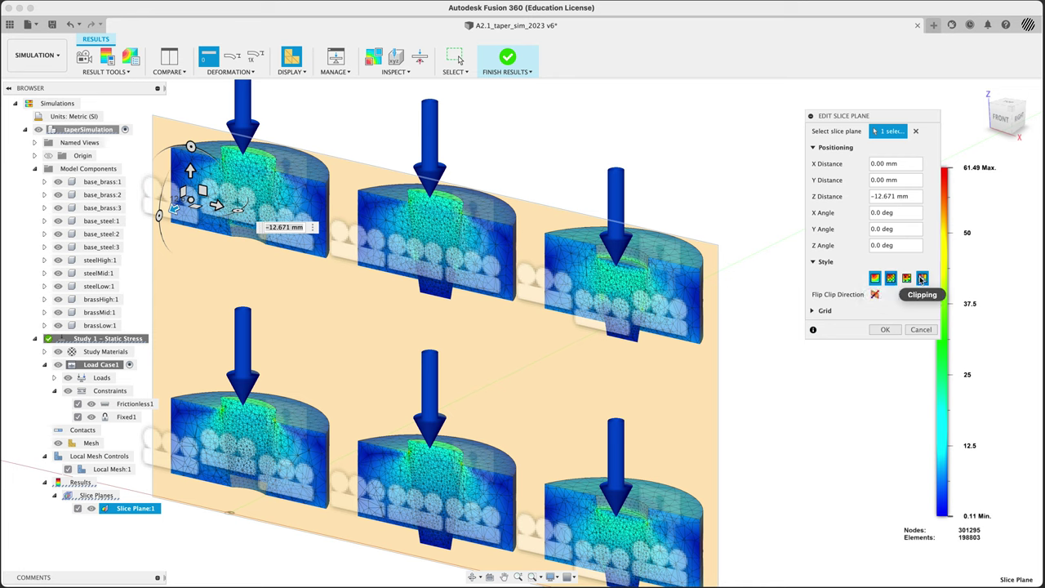
Turn Clipping back on and re-enable the vector glyphs on the slice
click(922, 278)
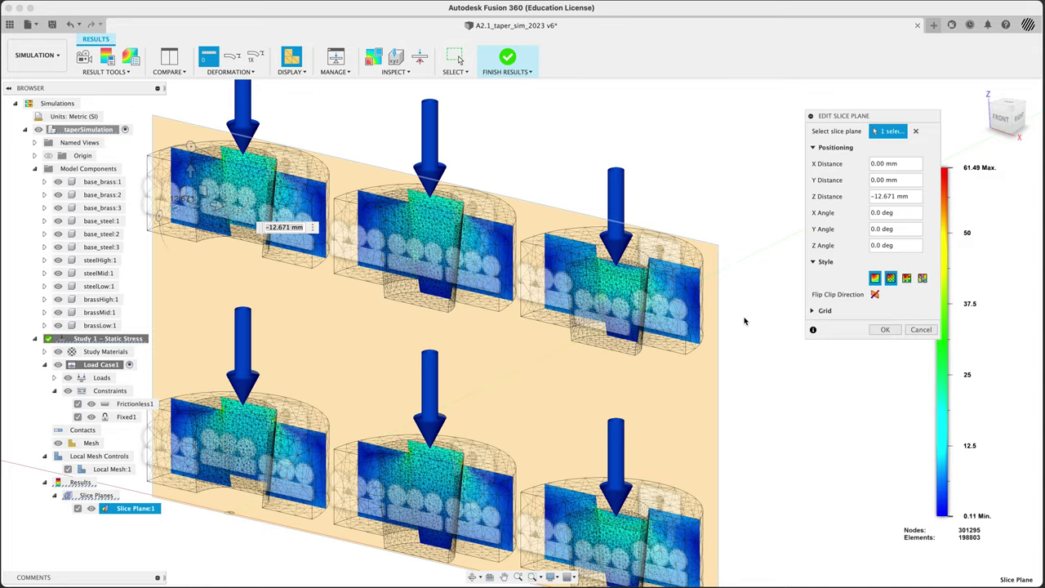
mouse_move(784, 335)
shift+middle_down()
mouse_move(691, 340)
mouse_move(748, 278)
mouse_move(746, 215)
mouse_move(746, 311)
mouse_move(788, 323)
shift+middle_up()
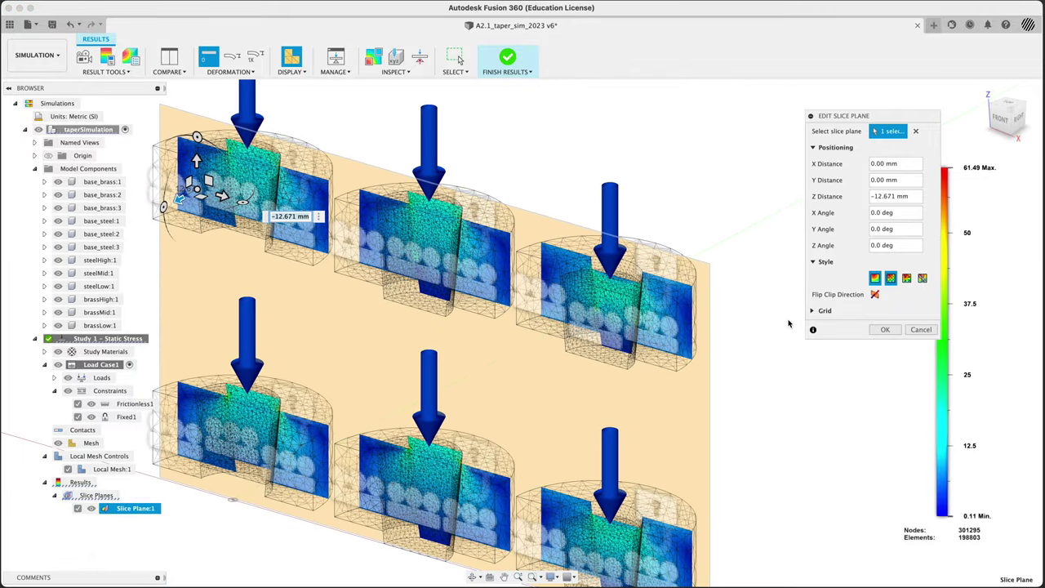
click(923, 279)
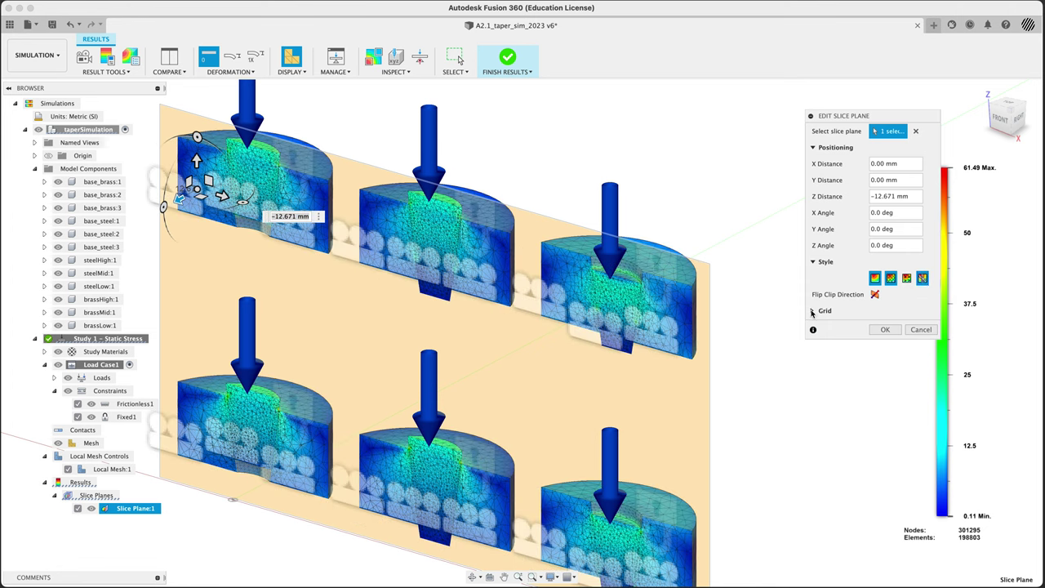
click(908, 279)
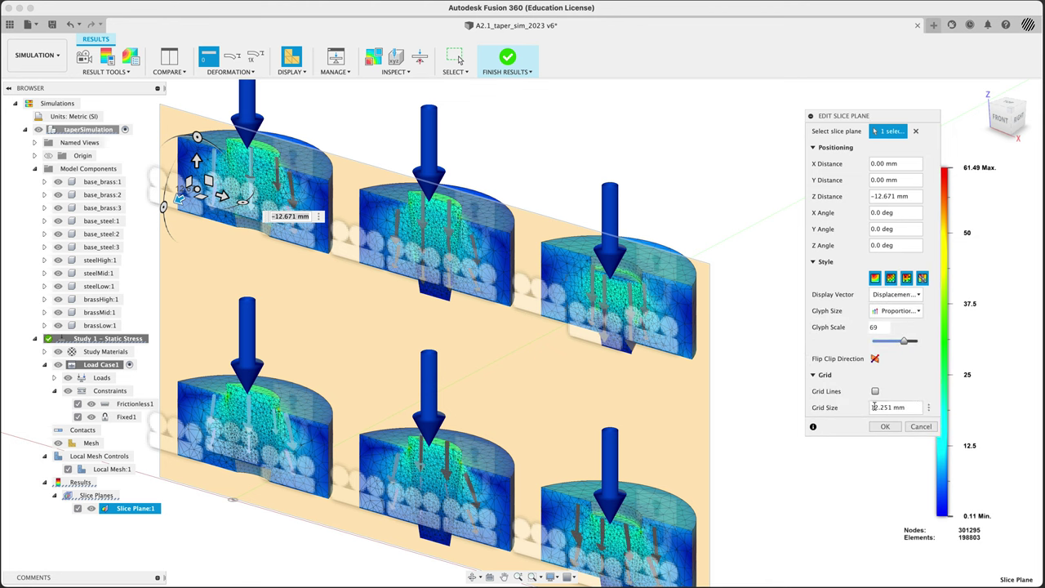
Turn on slice grid lines with Grid Size 5 and zoom in
click(875, 392)
drag(908, 407, 848, 402)
text(5)
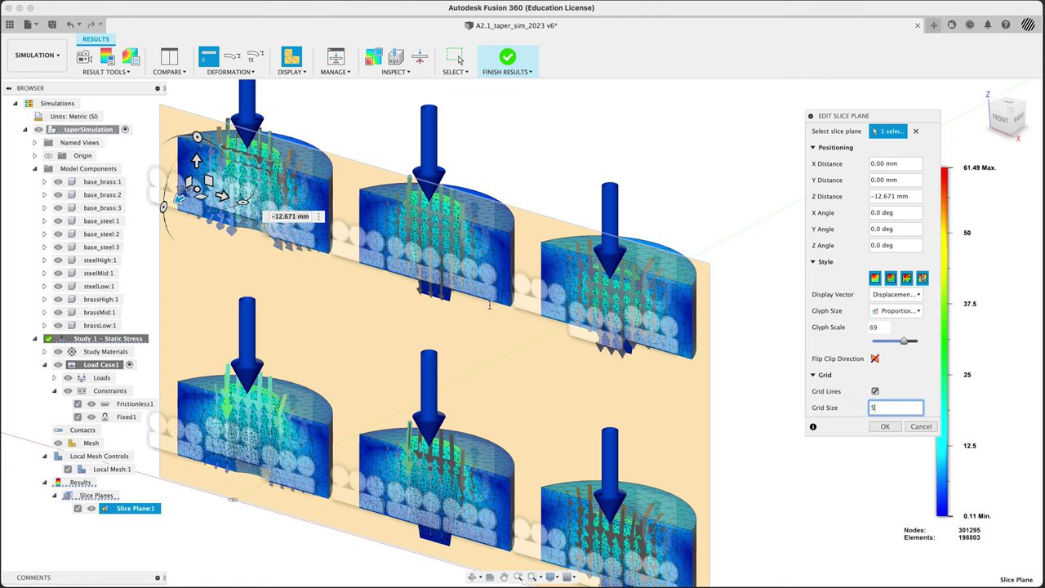
scroll(645, 300, up, 5)
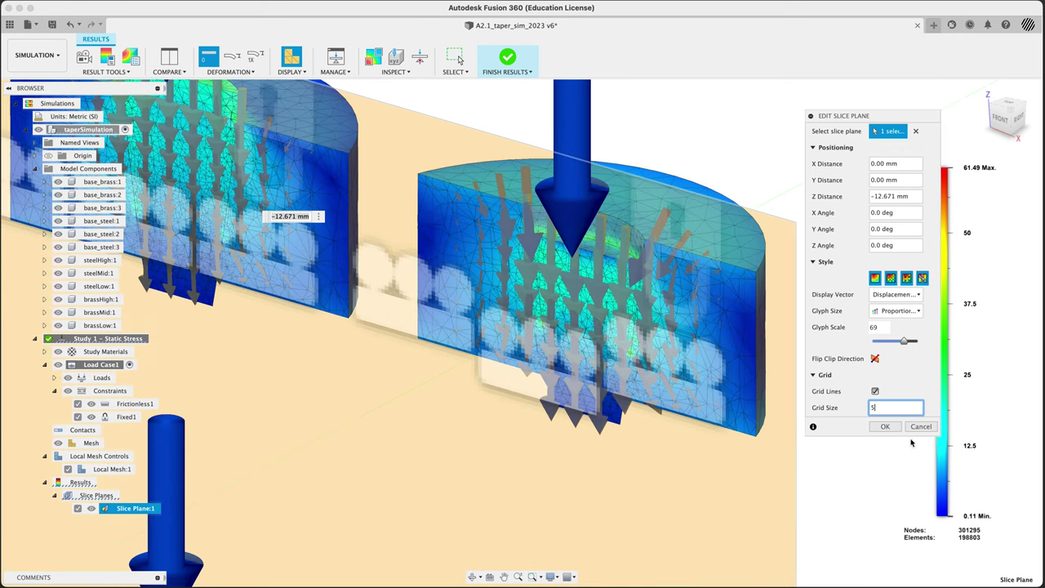
Confirm the slice plane settings and toggle Slice Plane:1's visibility and suppression in the browser
click(887, 427)
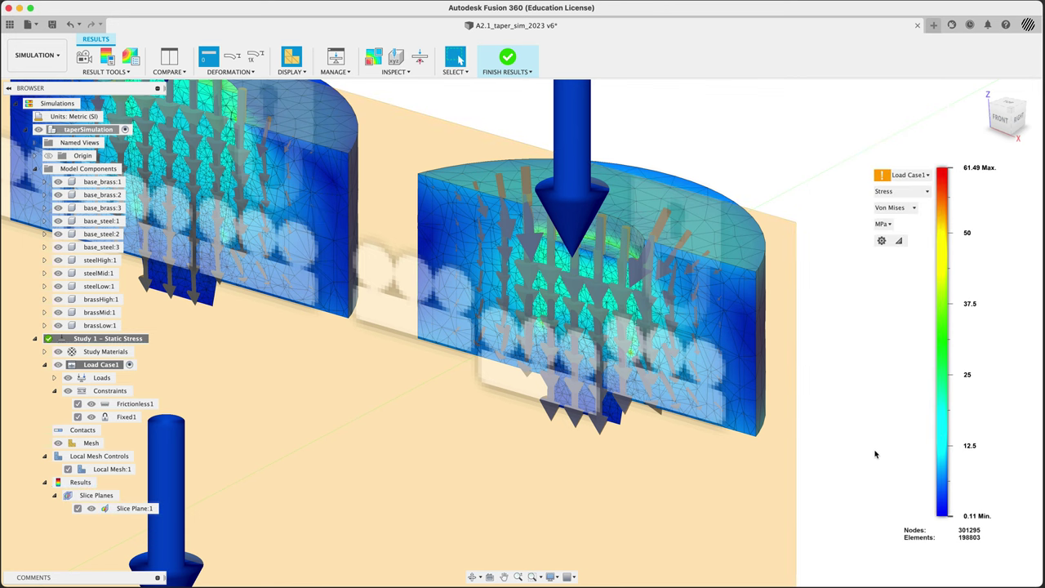
click(93, 510)
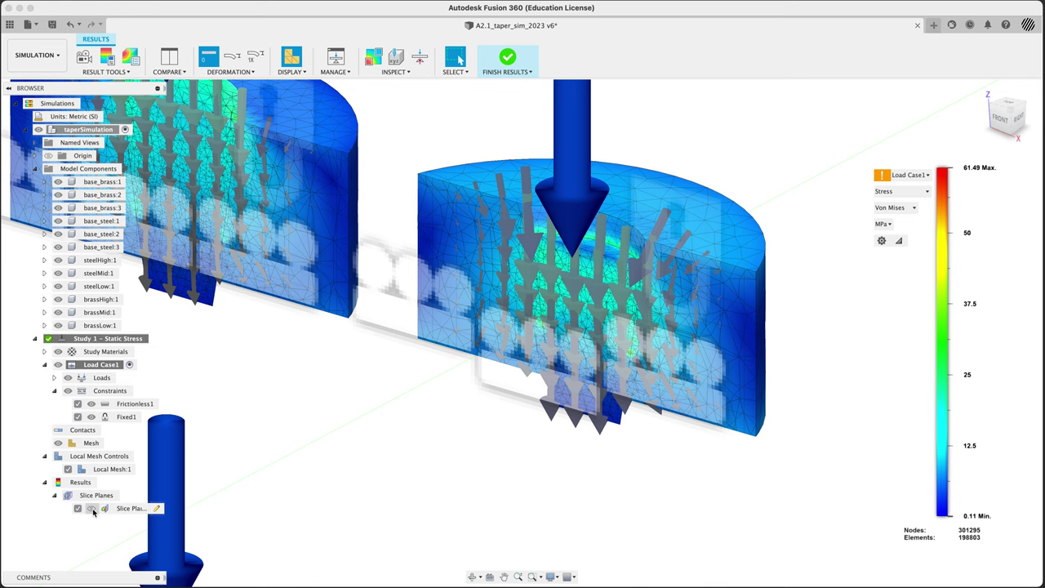
click(79, 509)
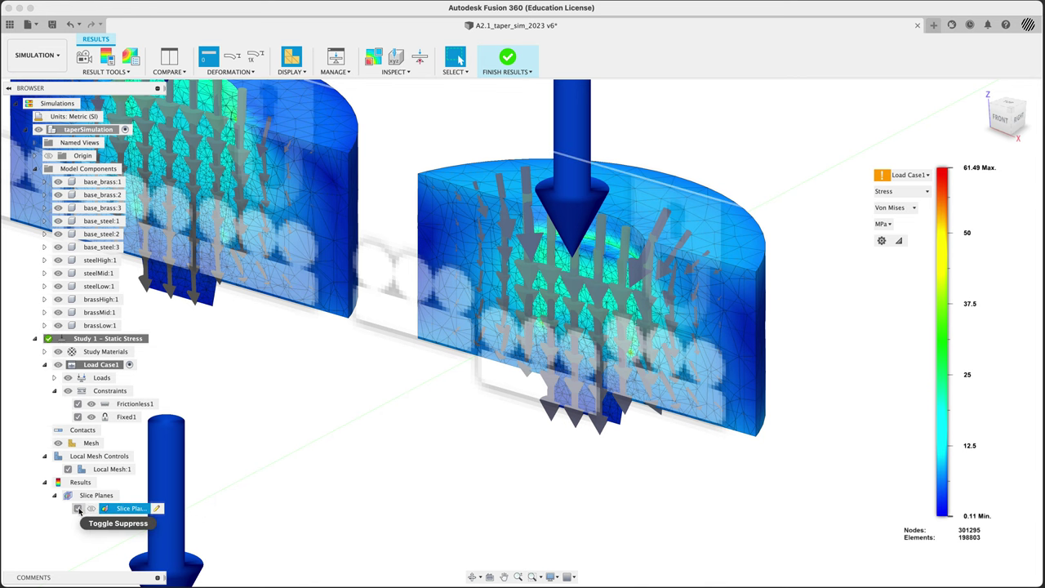
click(79, 510)
click(79, 510)
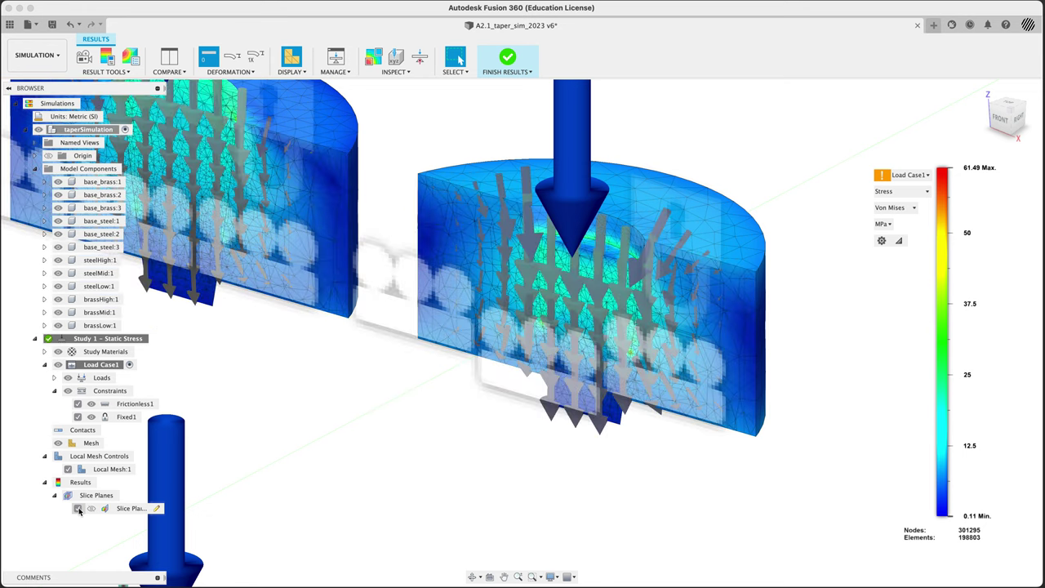
Edit the slice plane to remove its vectors, then suppress Slice Plane:1 and zoom out
click(155, 508)
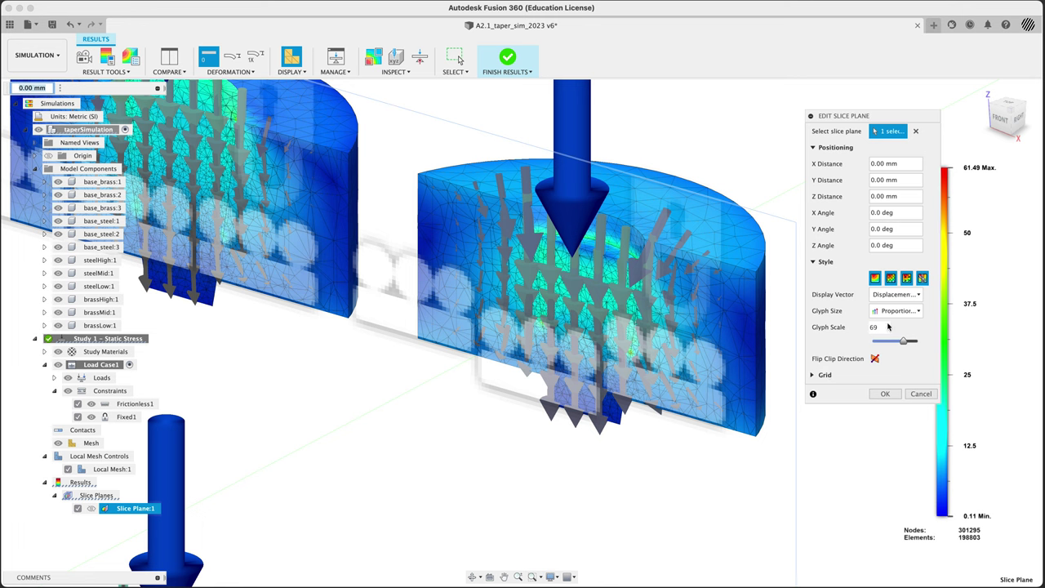
click(922, 278)
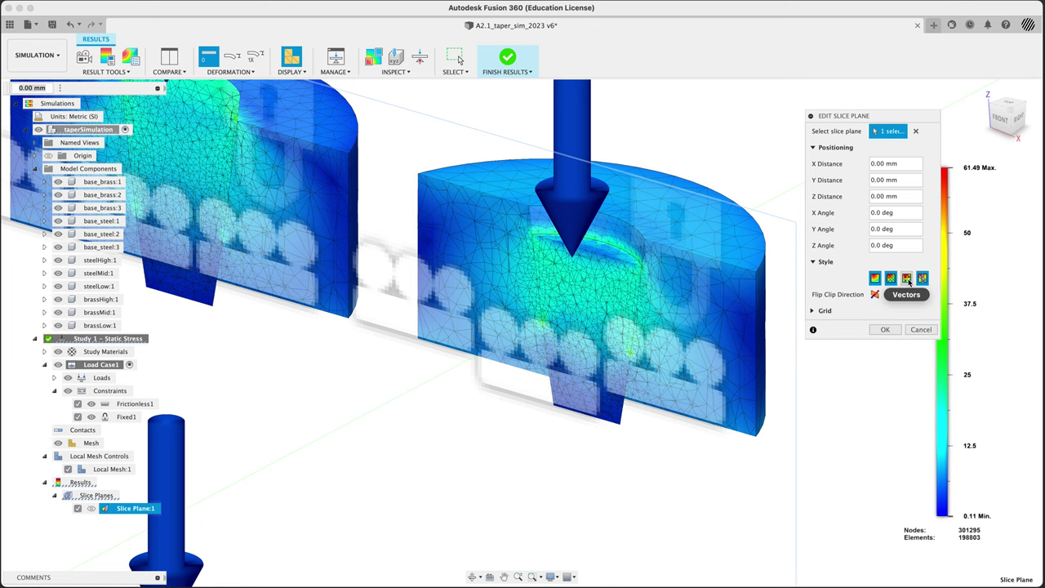
click(896, 329)
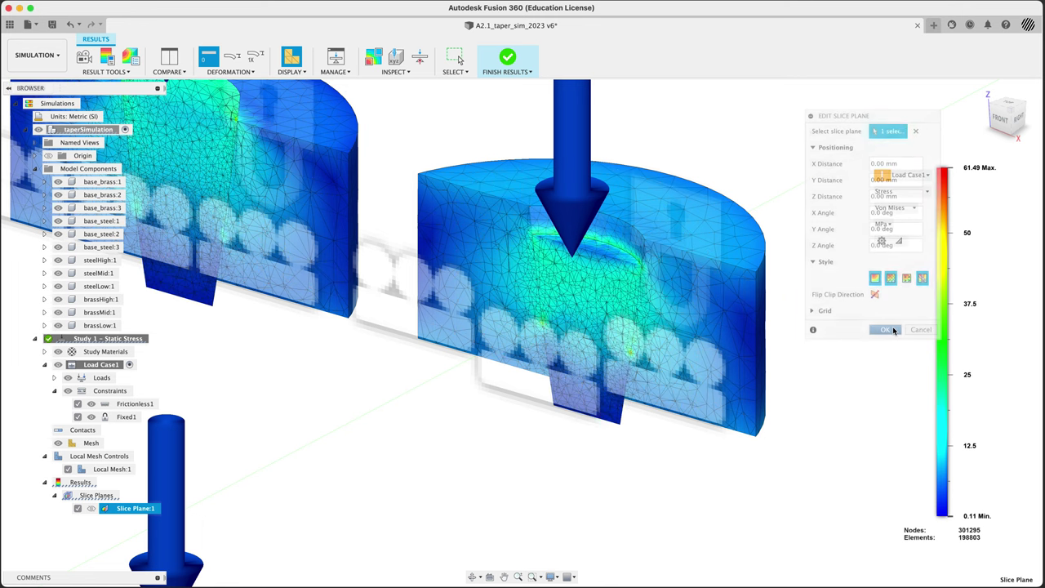
click(78, 511)
scroll(466, 485, down, 5)
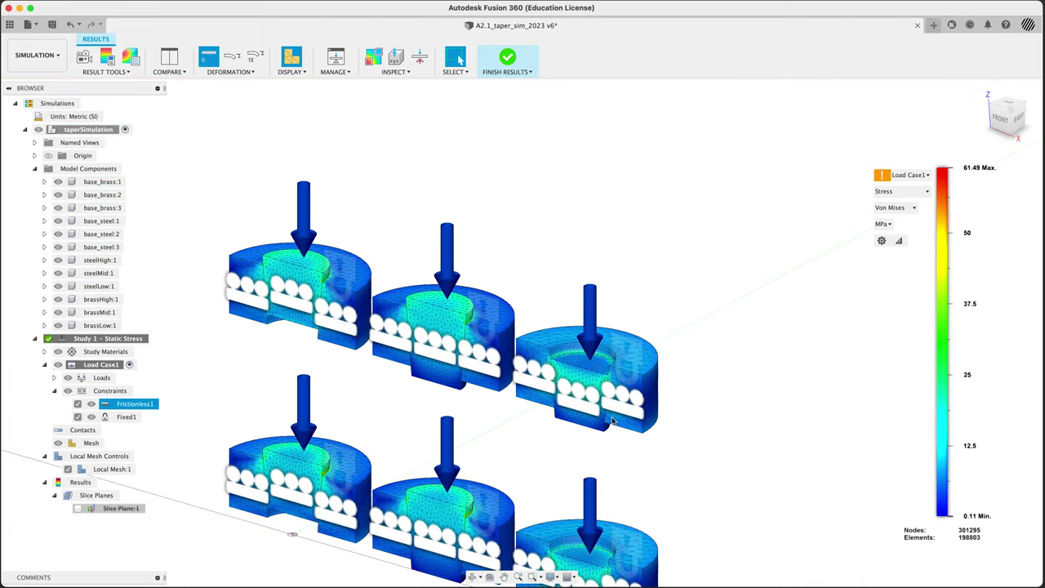
Highlight the Frictionless1 and Fixed1 constraints on the models while orbiting to inspect them
click(563, 485)
shift+middle_drag(570, 459, 559, 436)
click(559, 436)
click(559, 436)
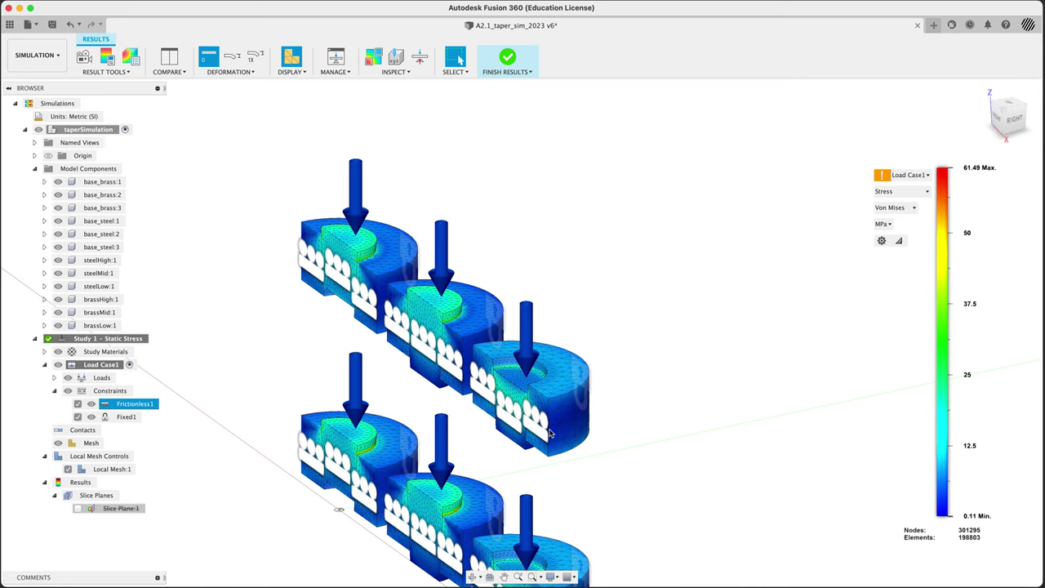
click(123, 417)
shift+middle_drag(640, 450, 294, 378)
shift+click(289, 377)
shift+click(289, 376)
shift+middle_drag(639, 390, 590, 378)
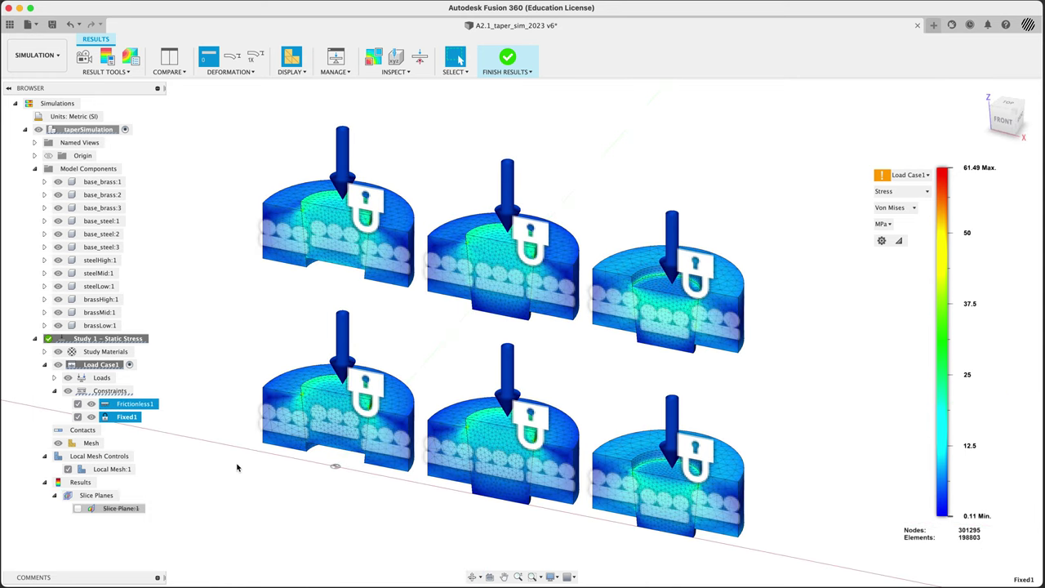
Expand Loads to list Gravity and Force1 and orbit to an elevated view of all six models
click(54, 380)
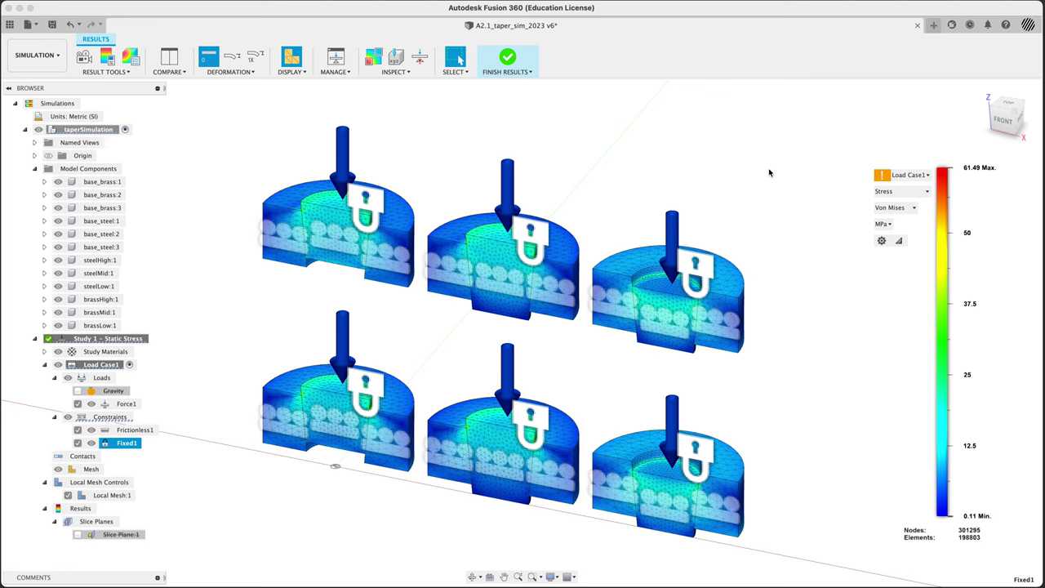
shift+middle_drag(761, 321, 789, 321)
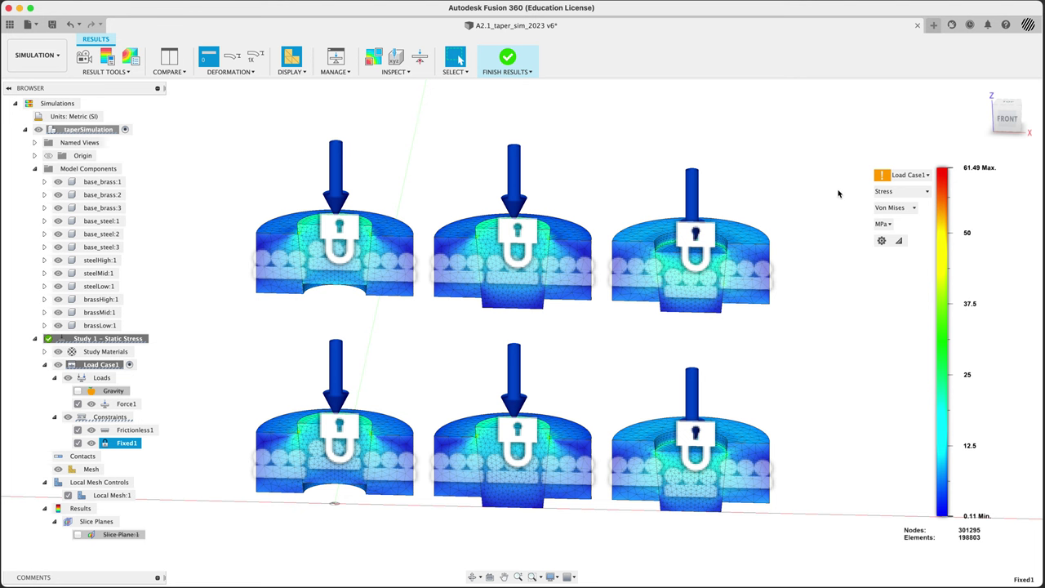
shift+middle_drag(807, 214, 612, 317)
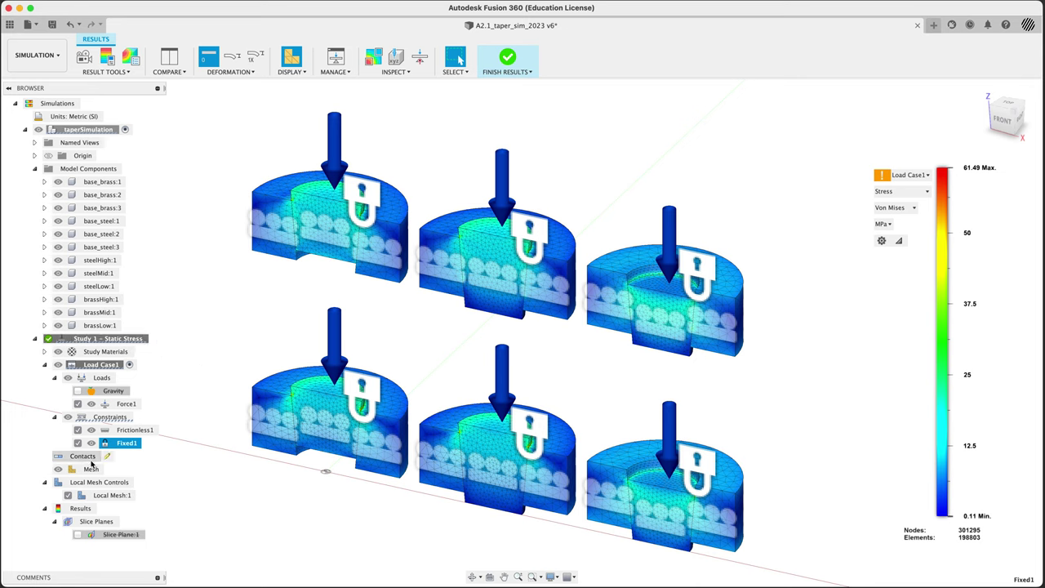
right_click(93, 459)
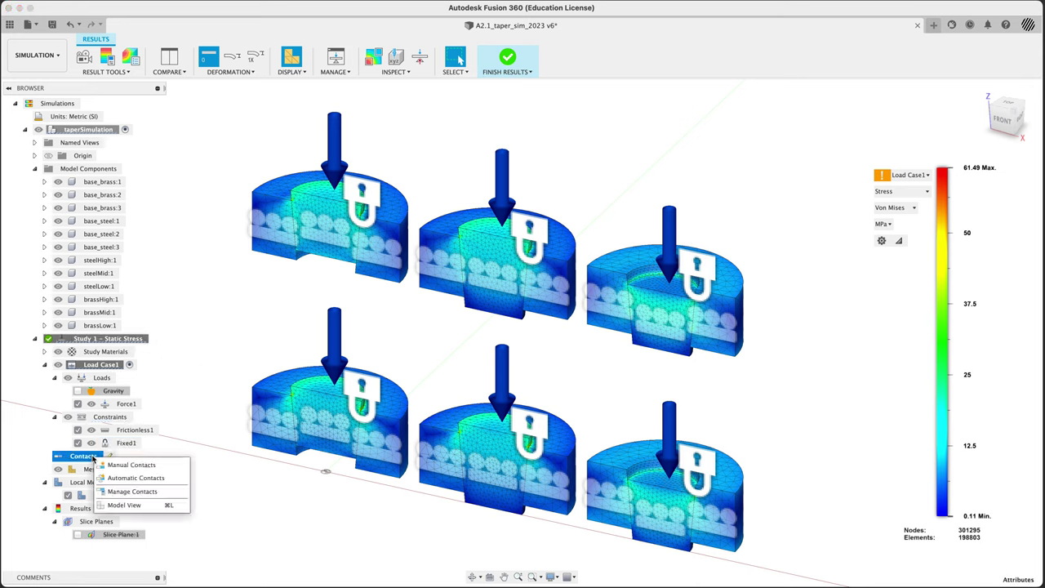
click(131, 479)
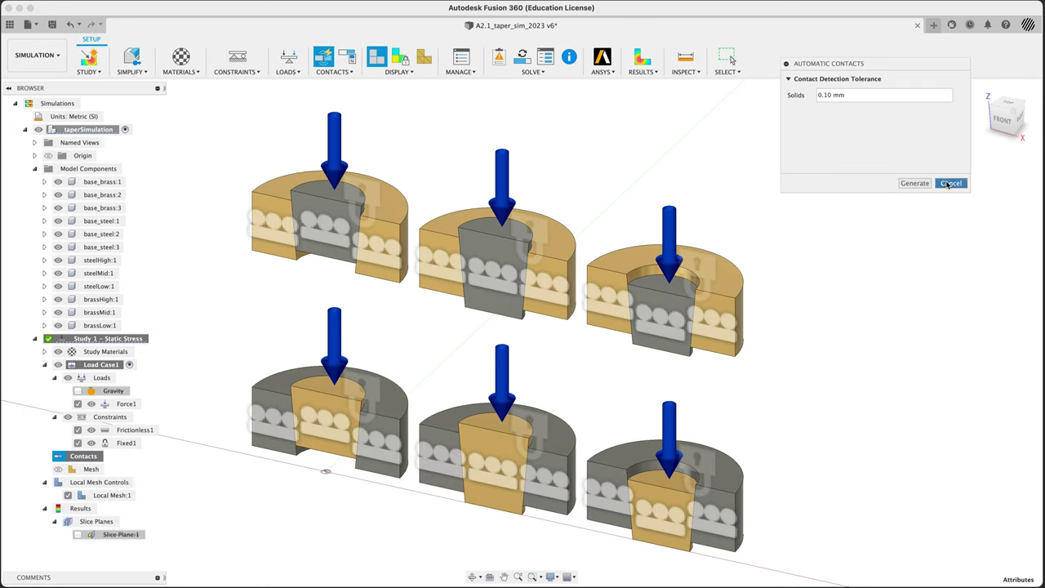
click(951, 184)
right_click(87, 459)
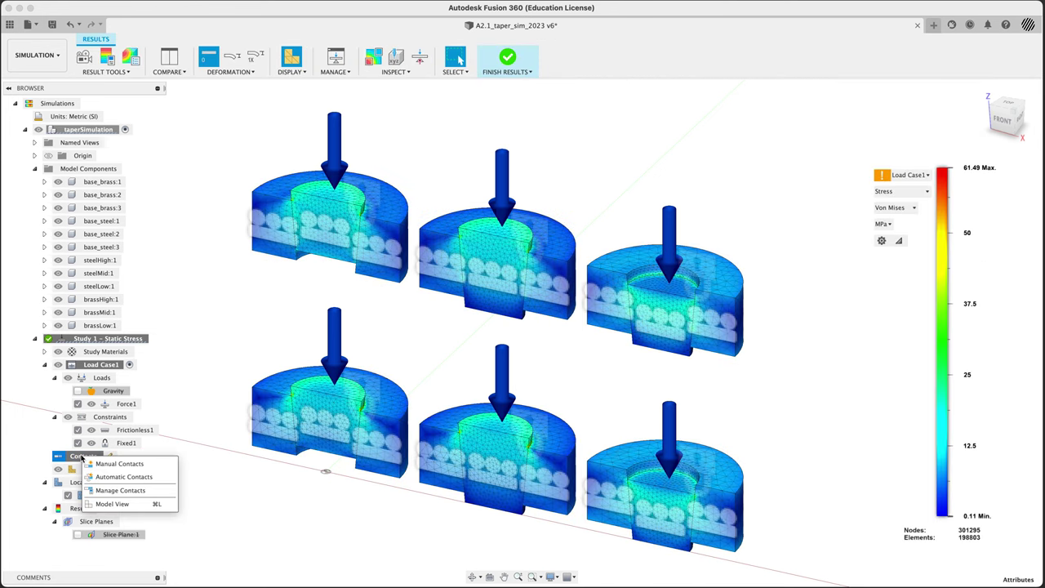
click(118, 490)
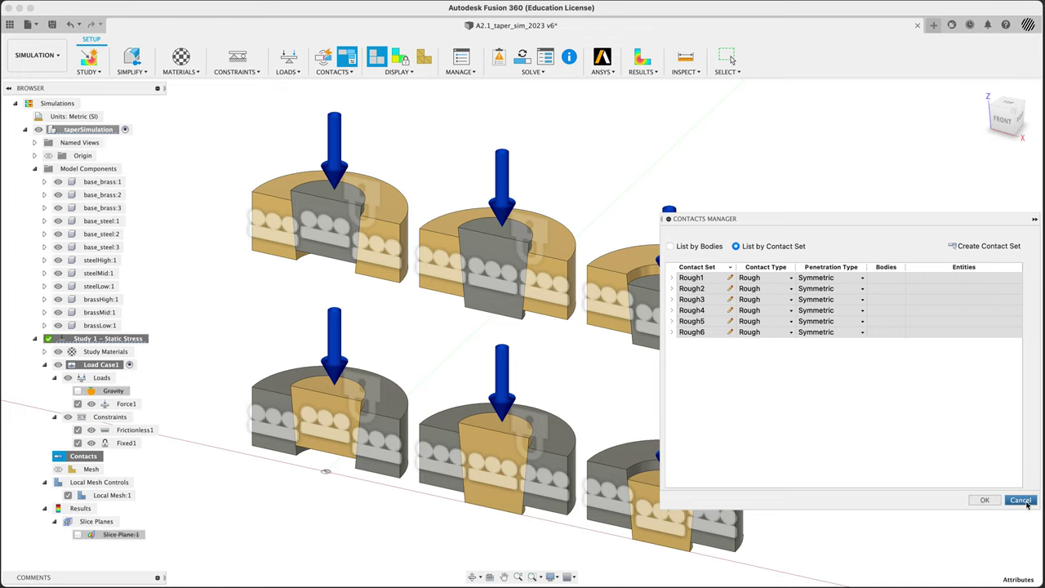
click(1021, 500)
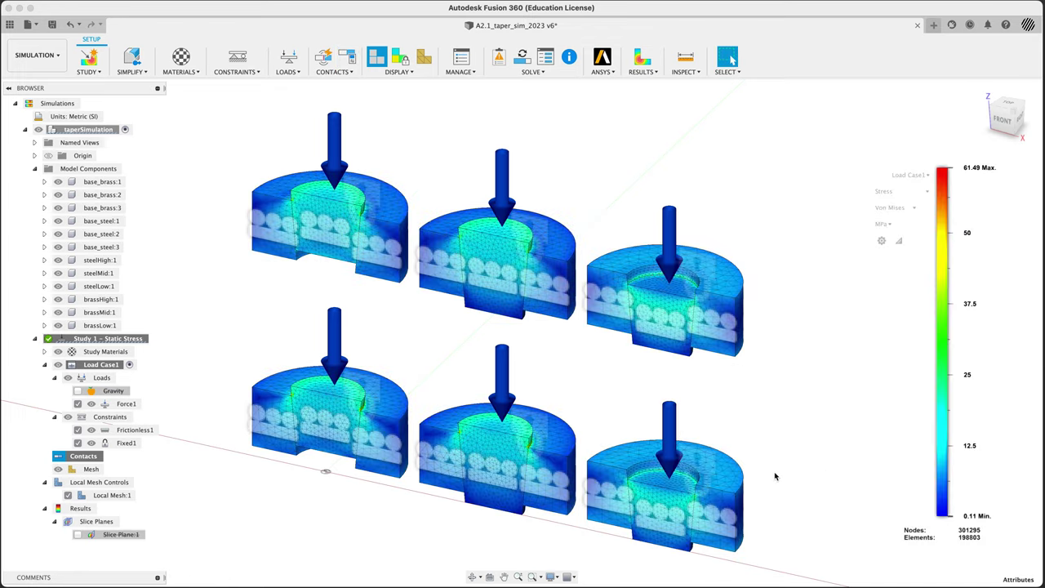
From the front view, hide Load Case1's symbols and colour only stresses above about 14 MPa
click(1003, 121)
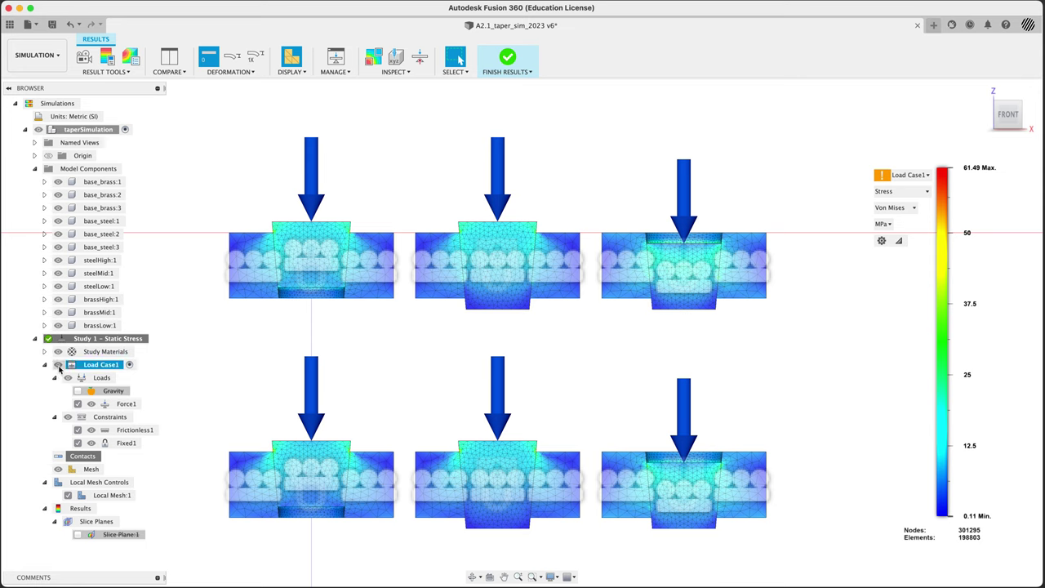
click(58, 365)
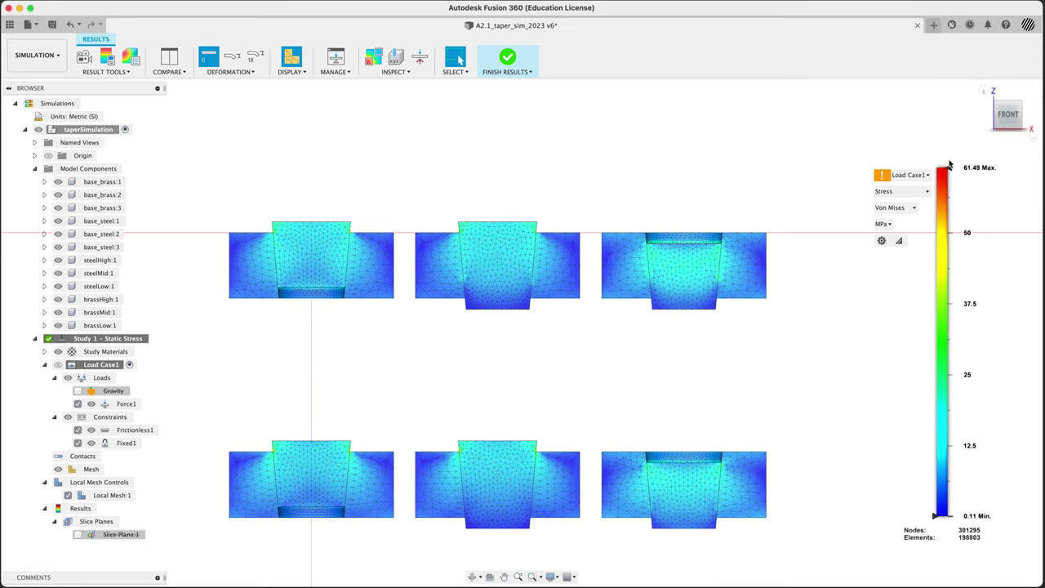
drag(935, 514, 938, 440)
Inspect the models from tilted views and lower the stress threshold to about 13.15 MPa
shift+middle_drag(697, 397, 699, 378)
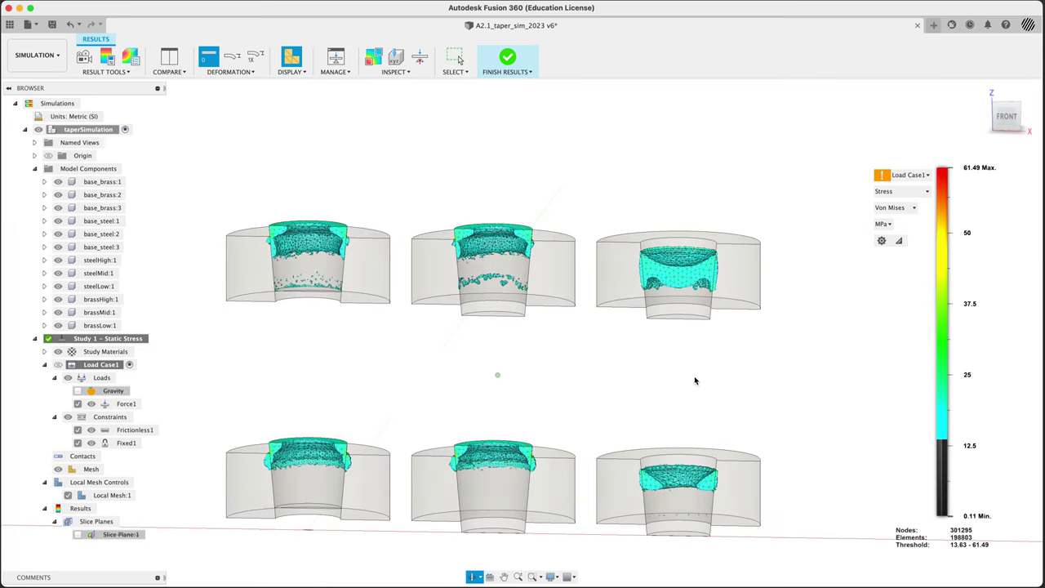
click(1008, 115)
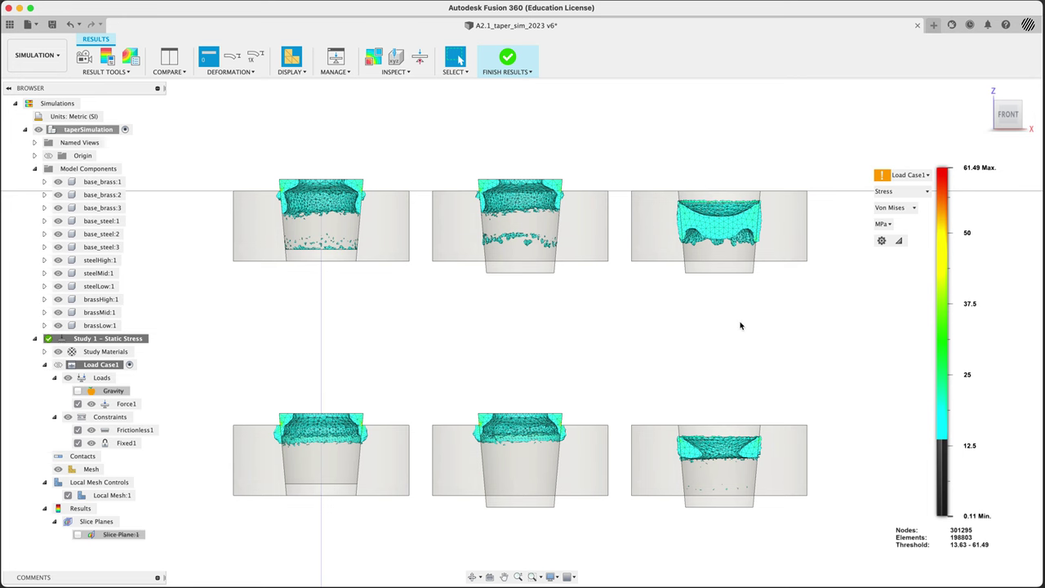
shift+middle_drag(741, 326, 733, 296)
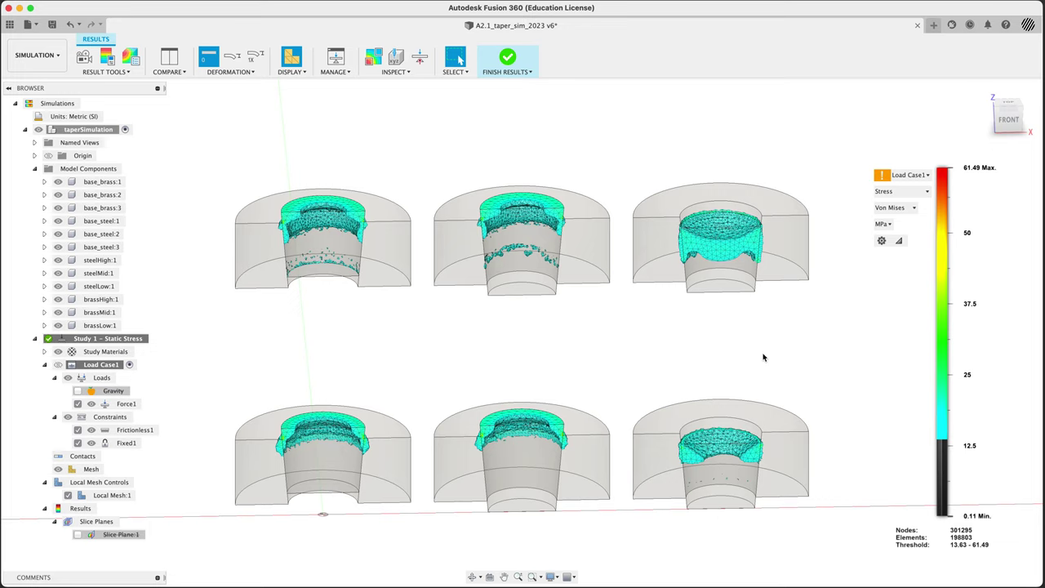
shift+middle_drag(753, 354, 760, 343)
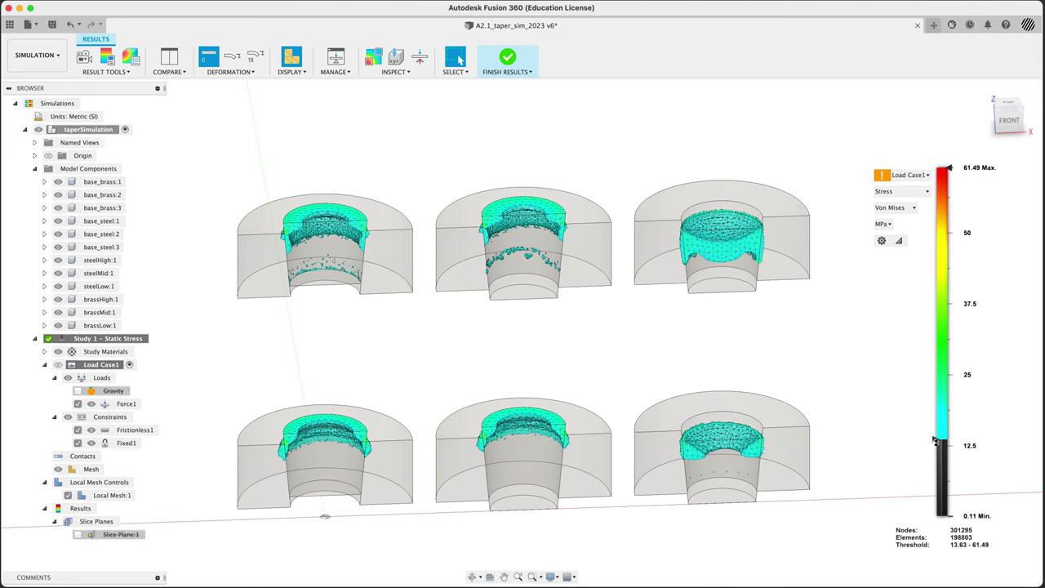
mouse_move(935, 439)
mouse_down()
mouse_move(937, 420)
mouse_move(937, 442)
mouse_up()
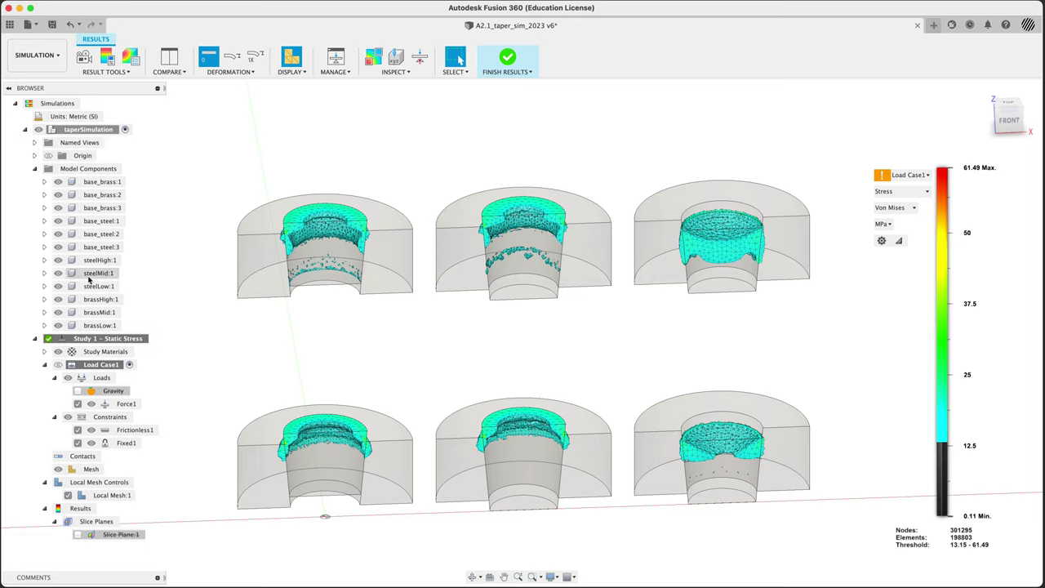
Briefly hide and reshow base_steel:1 and steelMid:1, then return to the front view
click(58, 221)
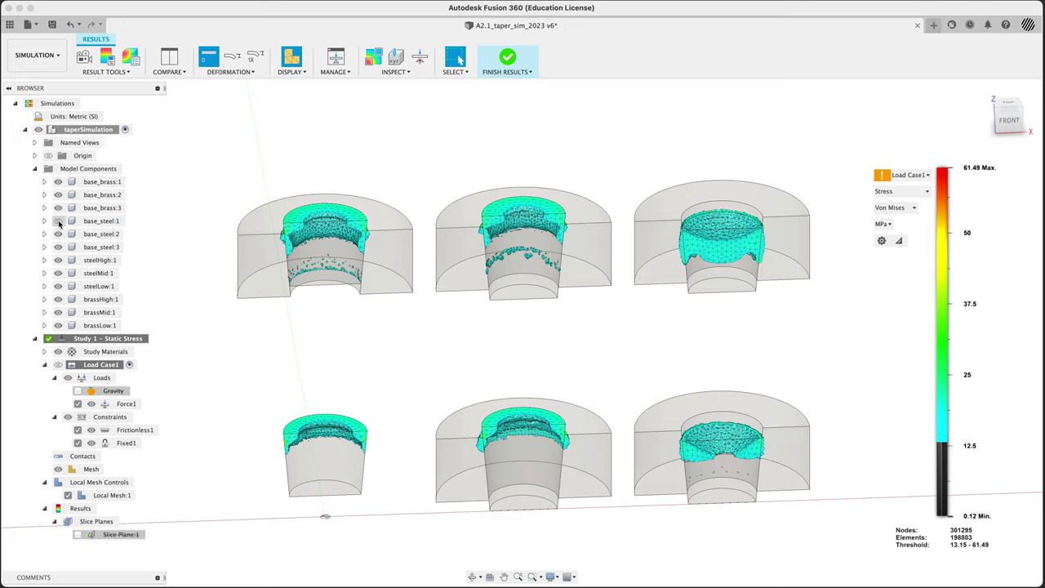
click(58, 221)
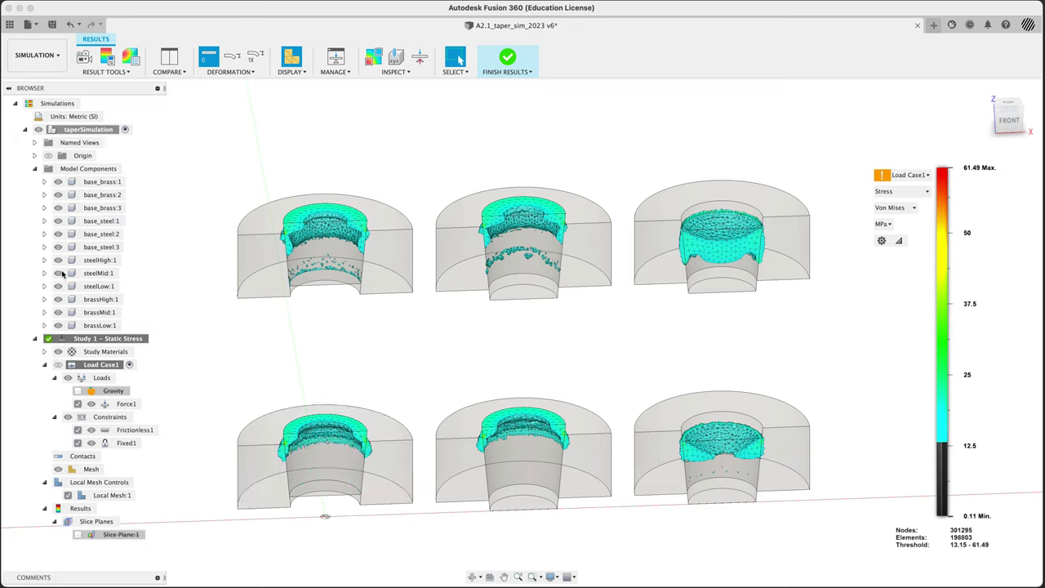
click(58, 274)
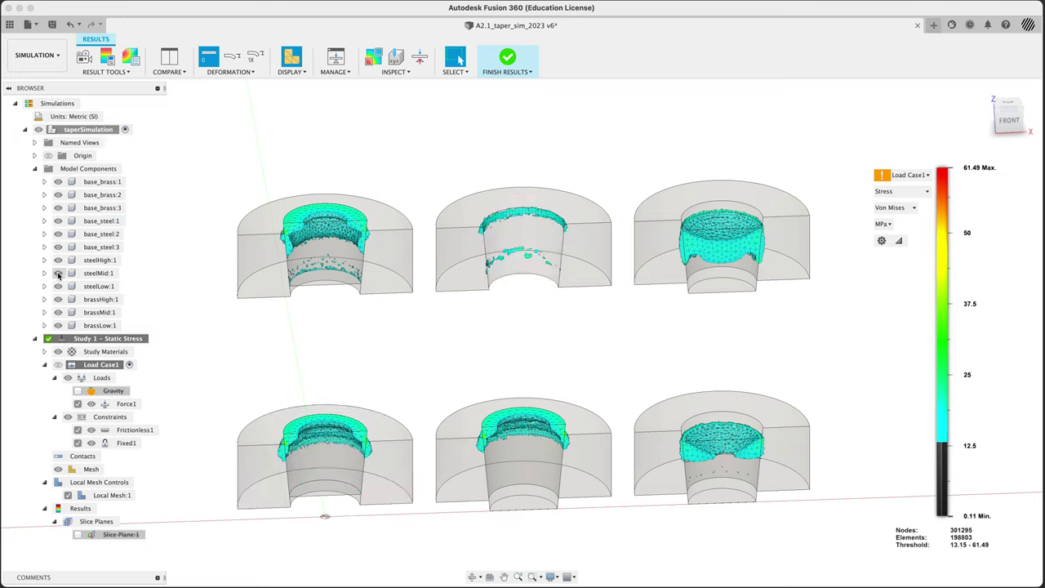
click(58, 274)
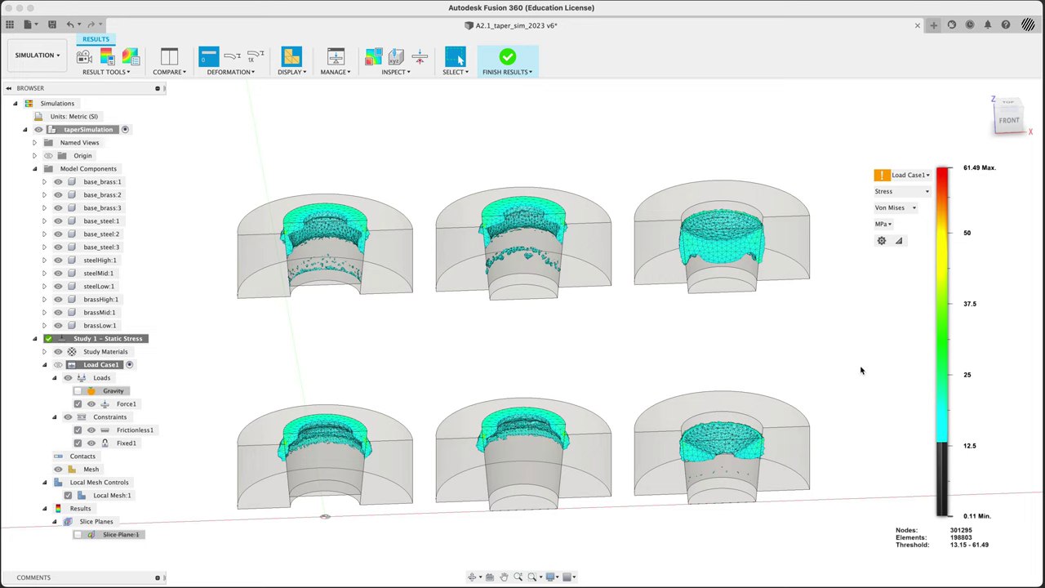
shift+middle_drag(834, 360, 829, 268)
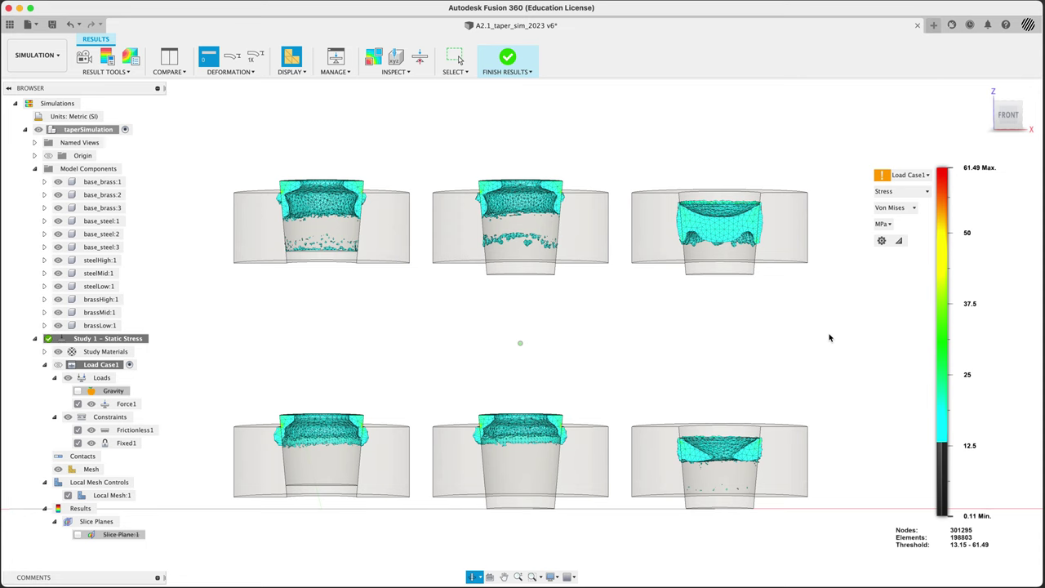
click(1021, 114)
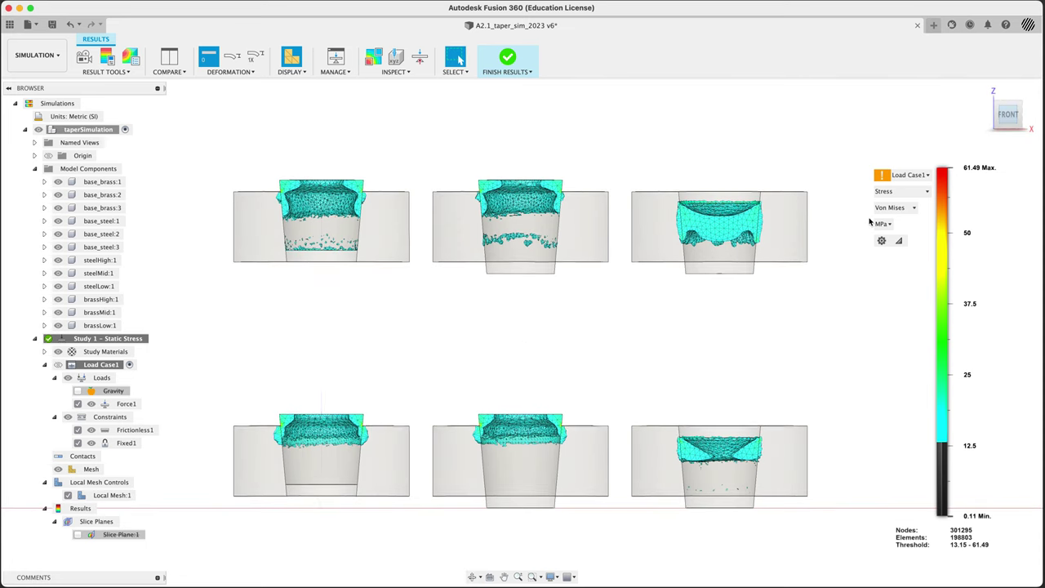
Switch the plot to Safety Factor, colouring only low values, seen from the front
click(902, 193)
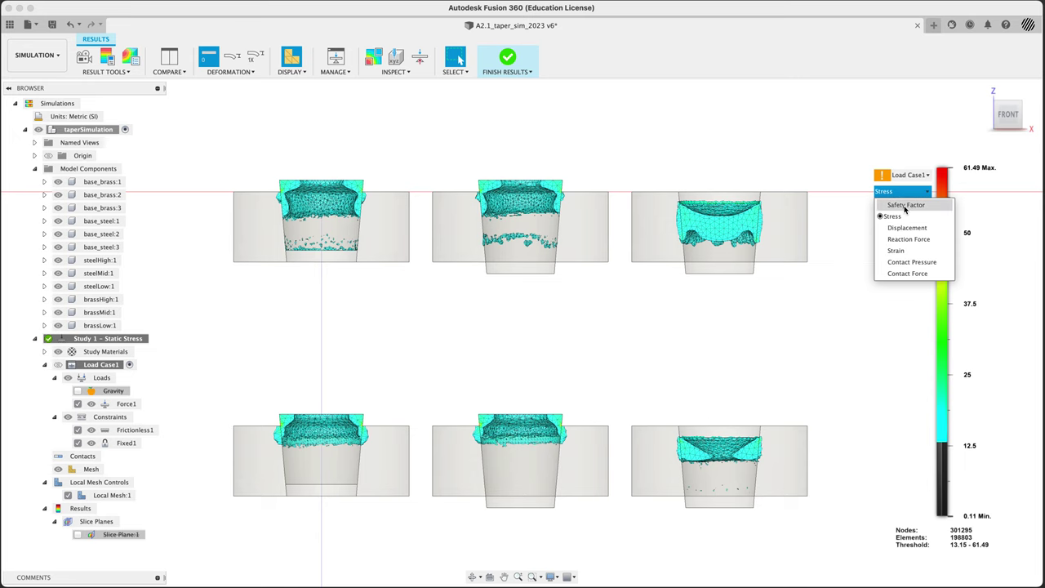
click(905, 206)
drag(948, 170, 954, 298)
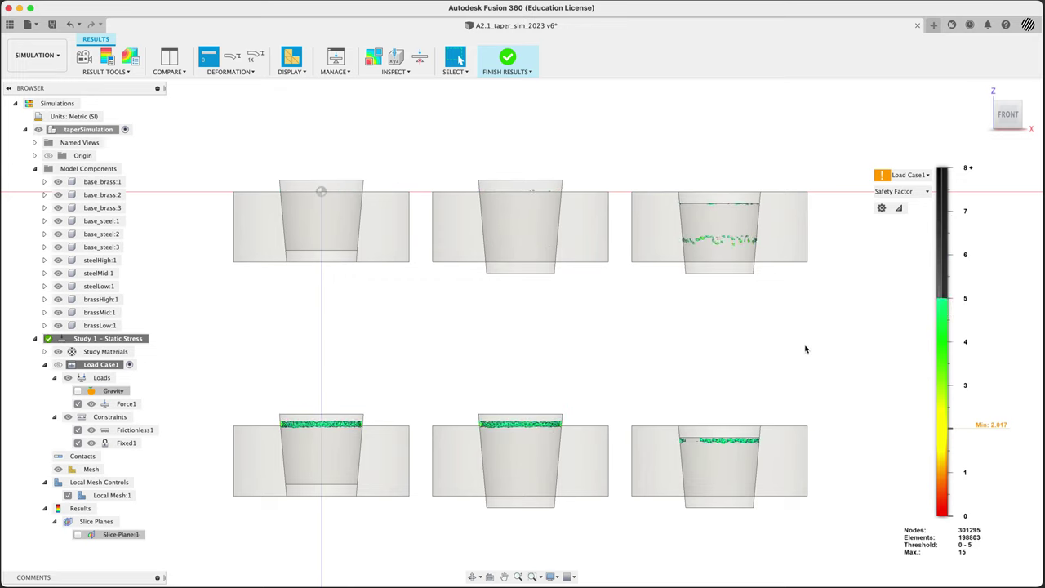
mouse_move(672, 329)
shift+middle_down()
mouse_move(673, 349)
mouse_move(677, 329)
mouse_move(630, 346)
mouse_move(653, 326)
shift+middle_up()
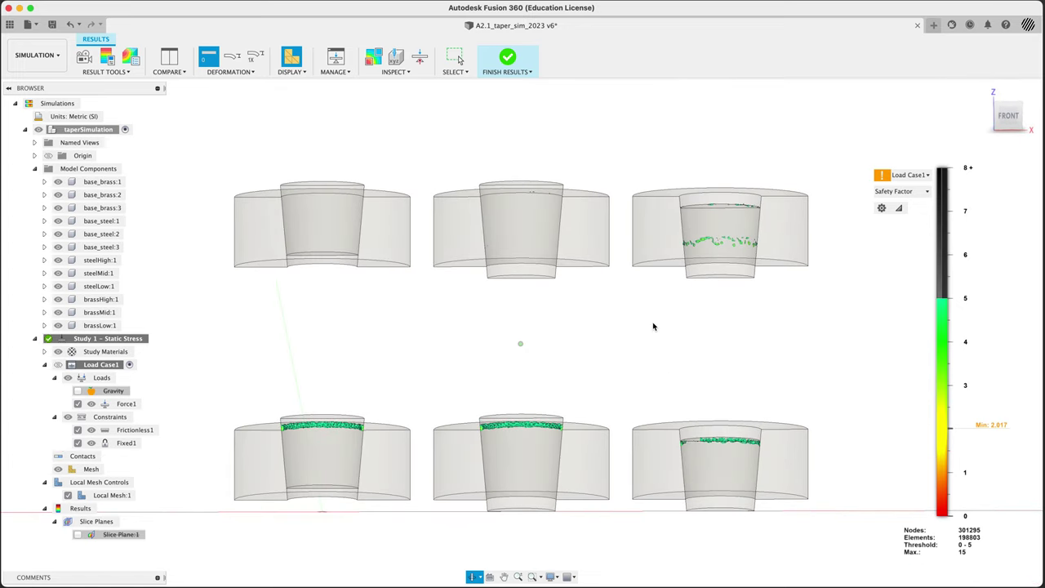
click(1009, 119)
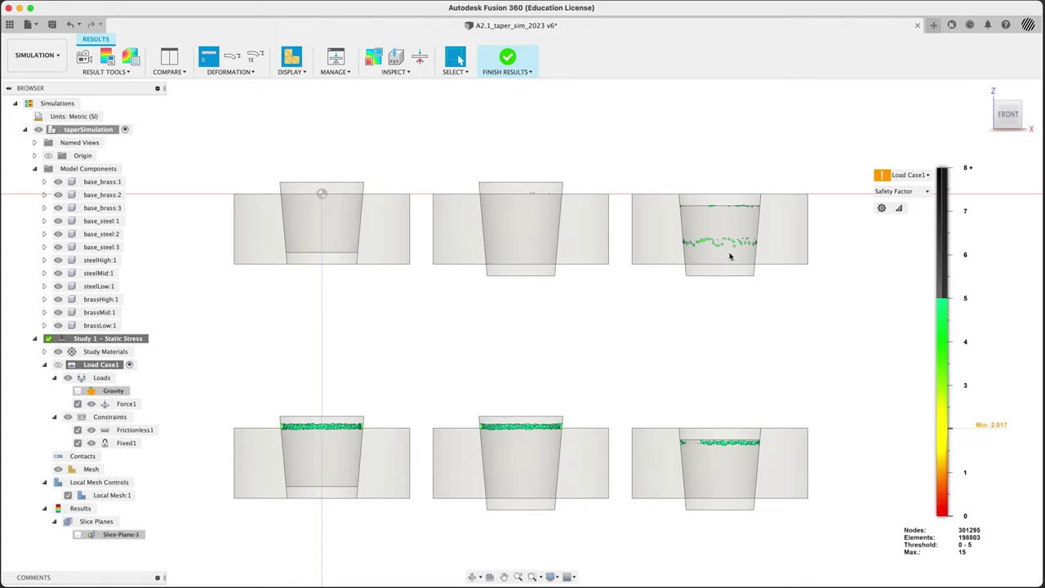
Narrow the safety factor colouring to the 2.025–7 range
mouse_move(951, 369)
drag(934, 516, 932, 427)
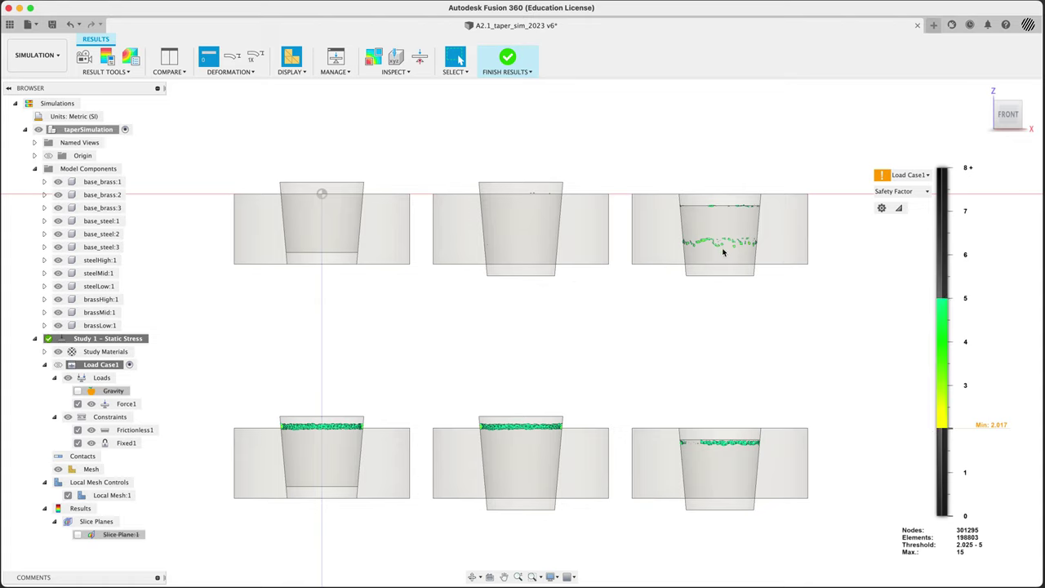
drag(950, 299, 951, 211)
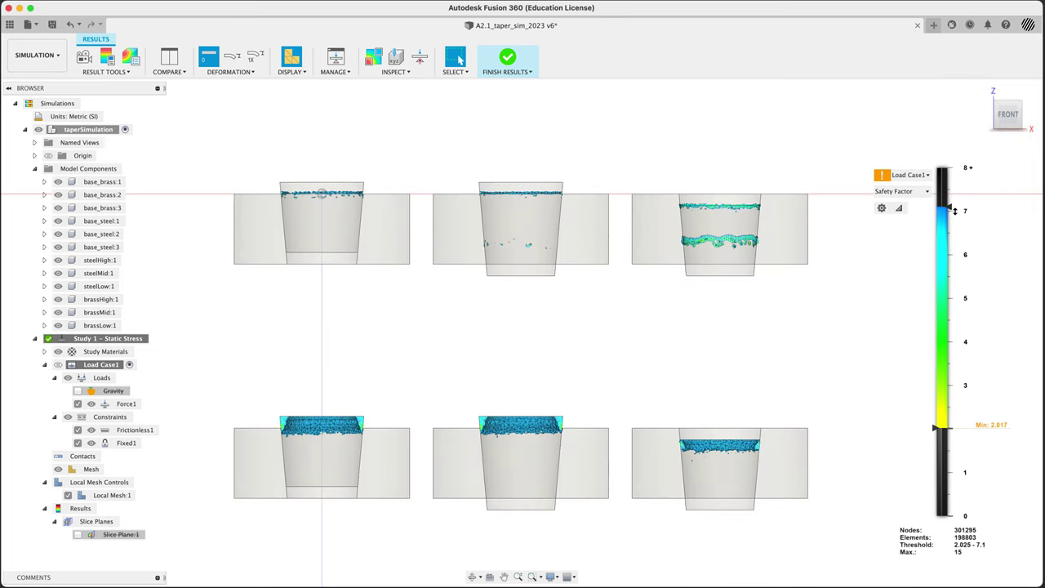
click(909, 194)
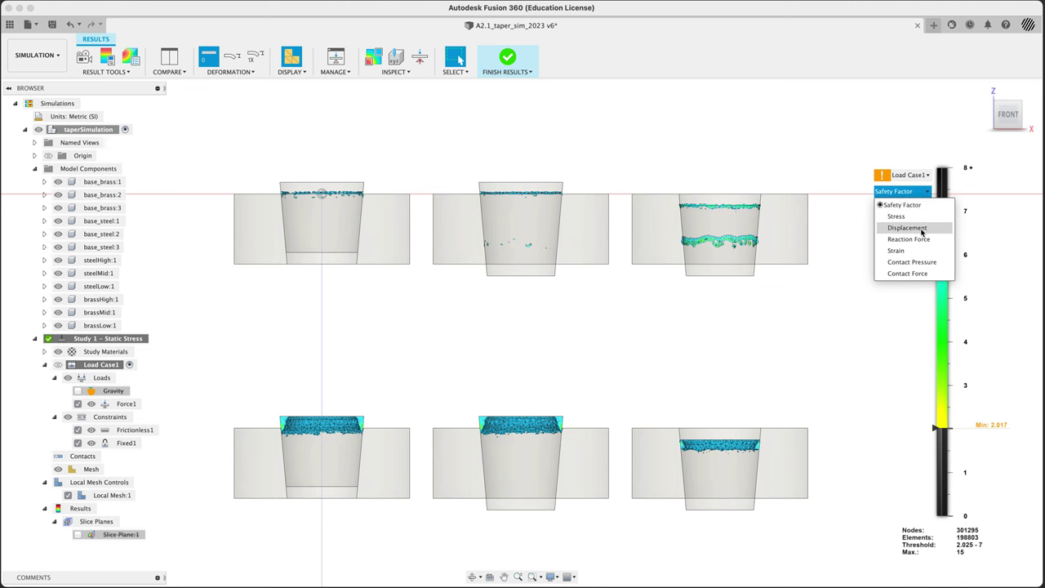
Show displacement results with the lowest values greyed out, from a tilted view
click(921, 229)
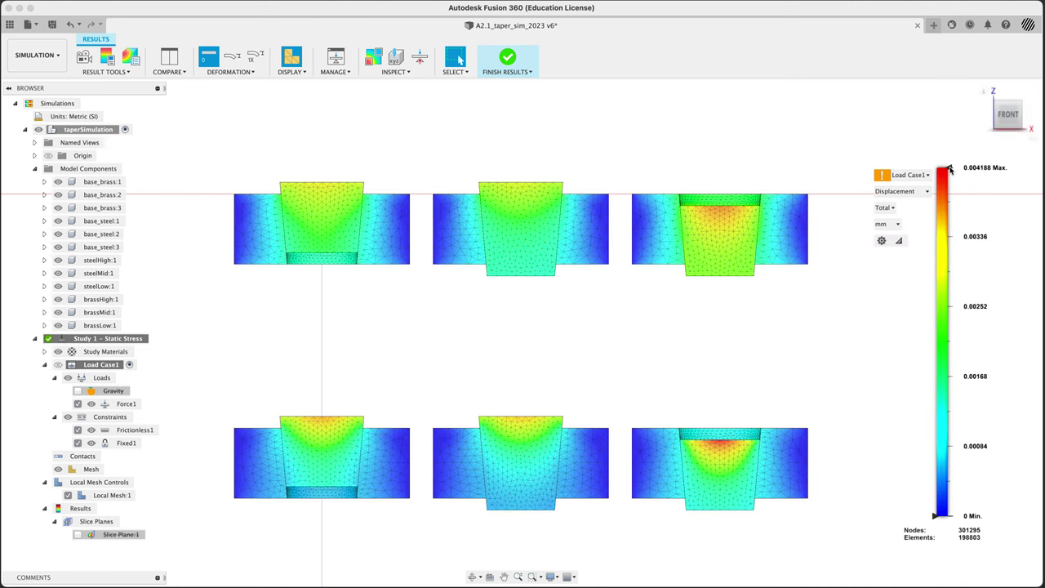
drag(933, 519, 936, 495)
shift+middle_drag(558, 392, 545, 412)
Switch to X-direction displacement and hide regions with the lowest X displacement
click(886, 208)
click(897, 231)
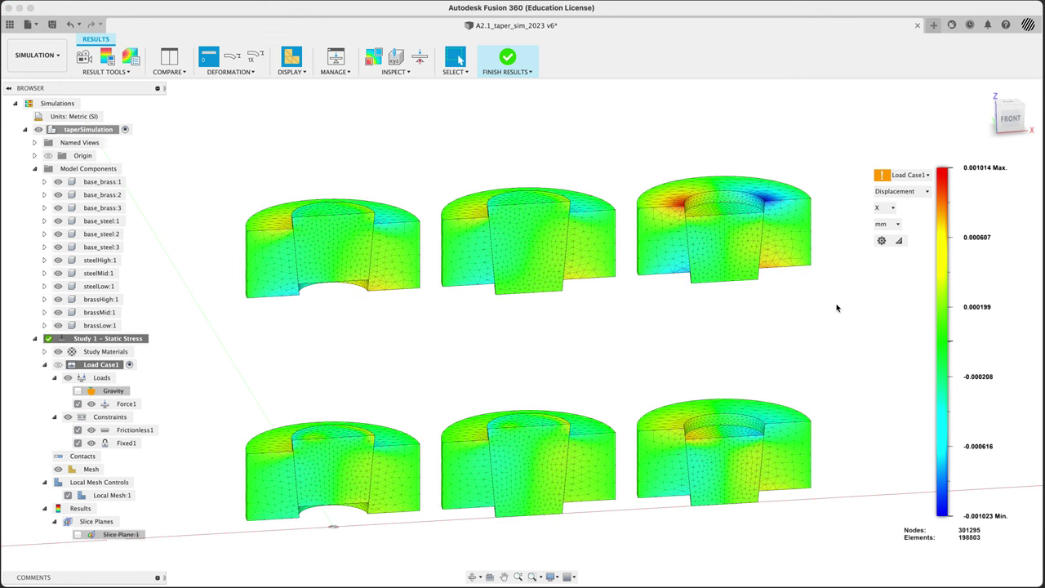
mouse_move(948, 490)
drag(937, 516, 933, 397)
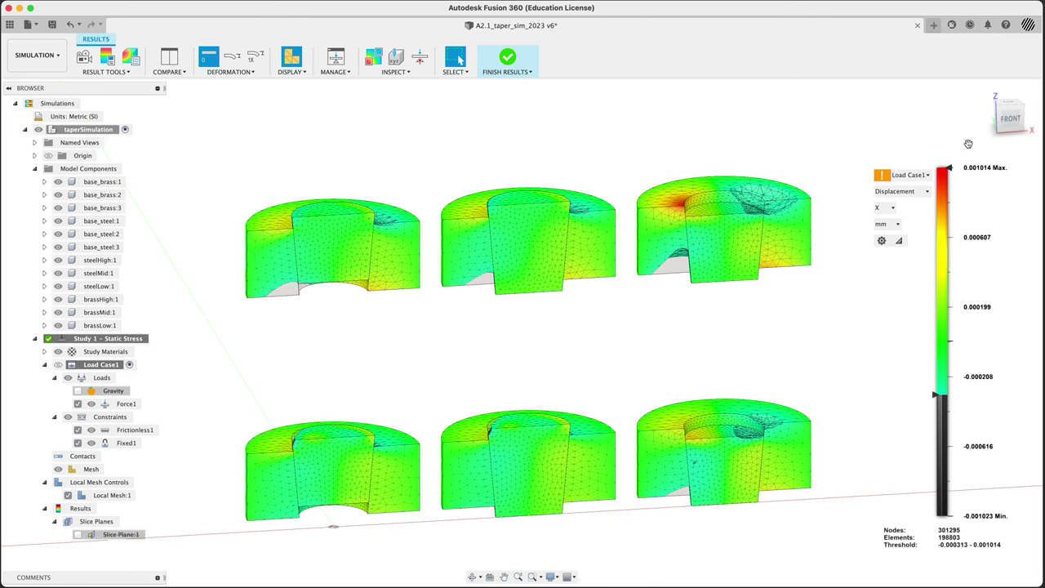
click(1033, 132)
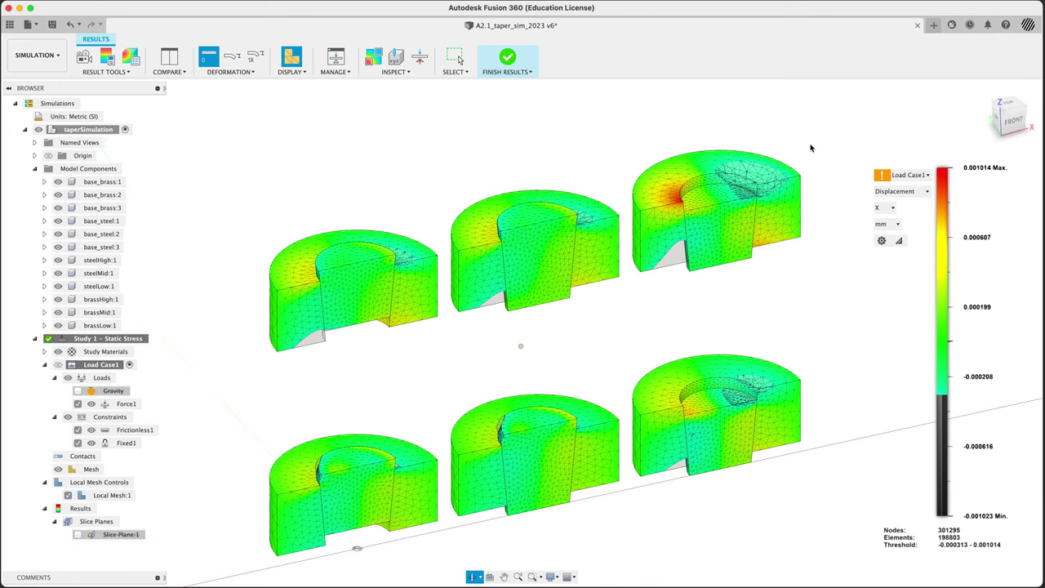
Show Z-direction displacement from the front, colouring only −0.004188 to −0.000259 mm
click(894, 209)
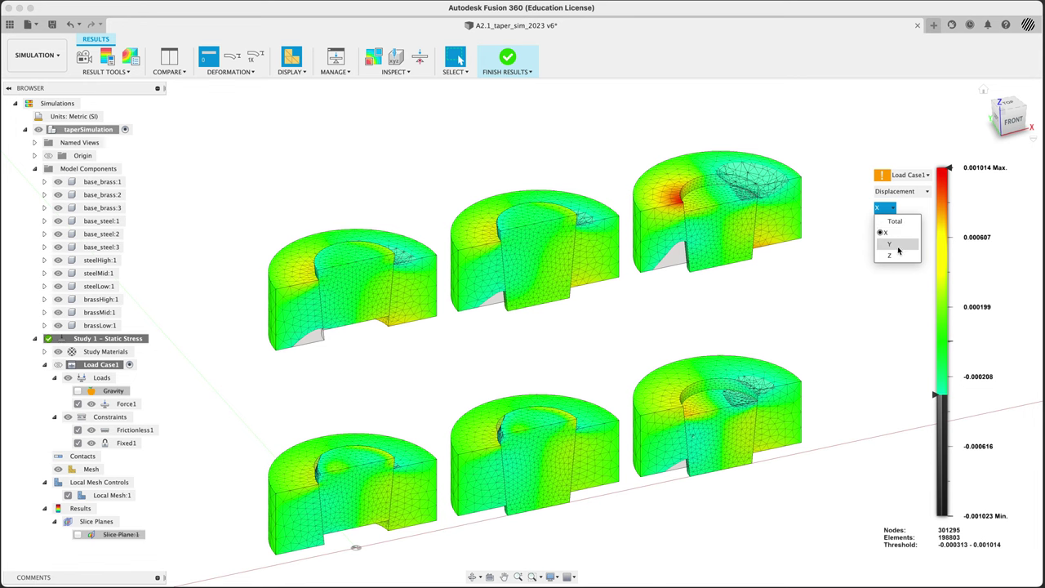
click(898, 256)
click(1013, 121)
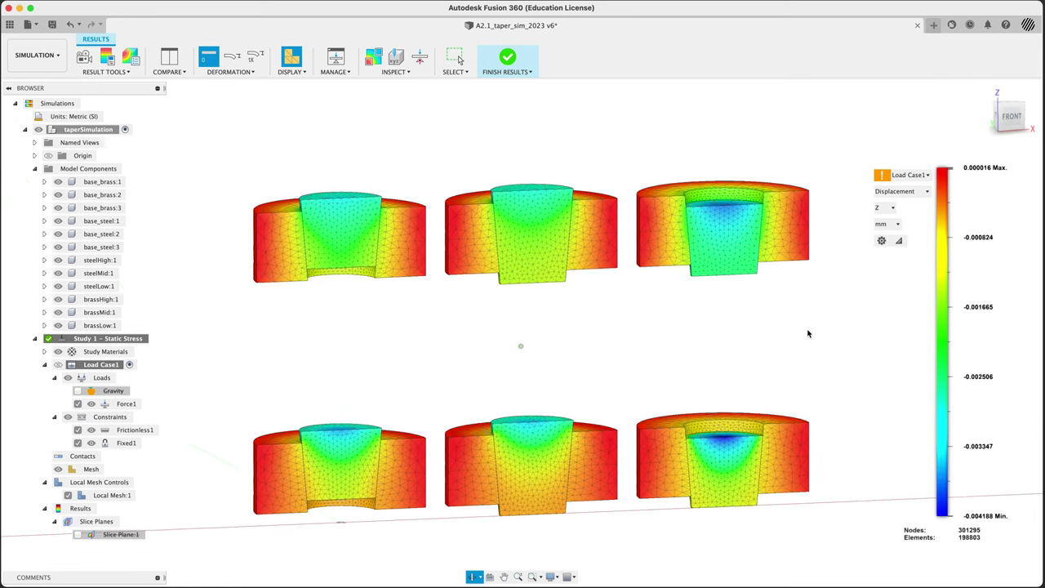
drag(950, 175, 950, 190)
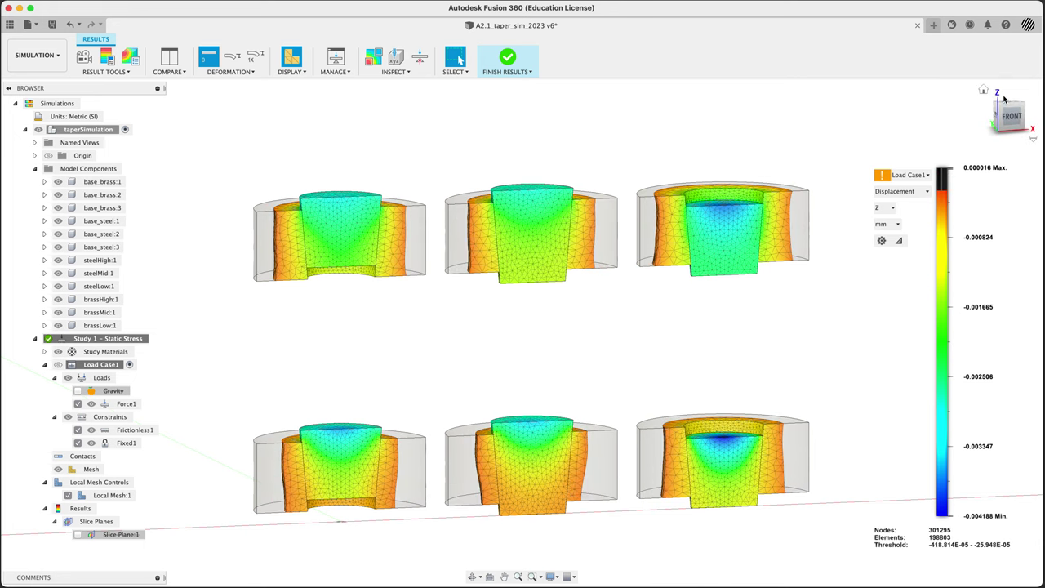
mouse_move(792, 343)
shift+middle_down()
mouse_move(793, 325)
mouse_move(800, 352)
mouse_move(782, 358)
shift+middle_up()
Look at the Reaction Force and then the Strain results
click(904, 193)
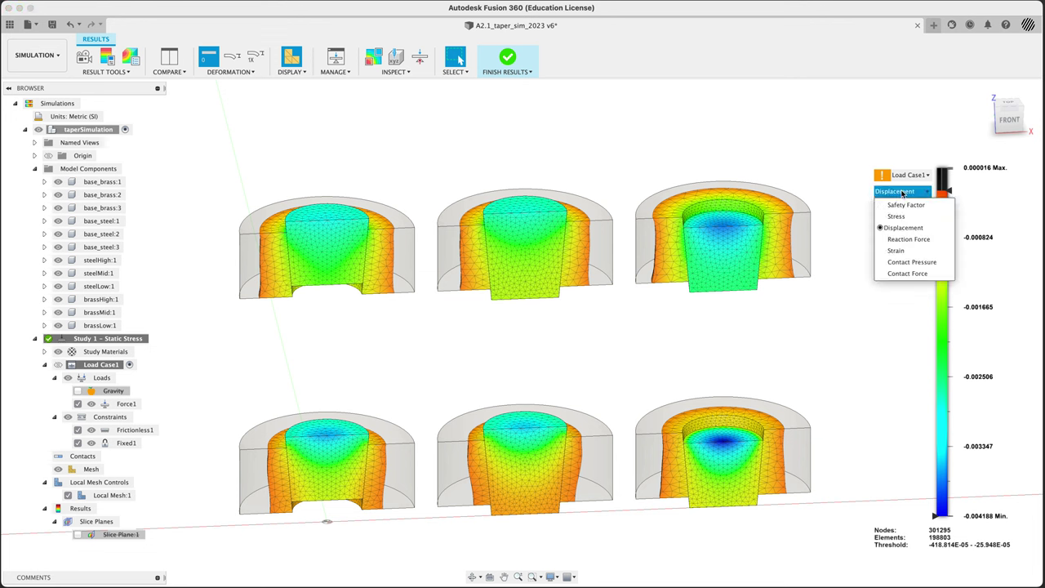
click(909, 240)
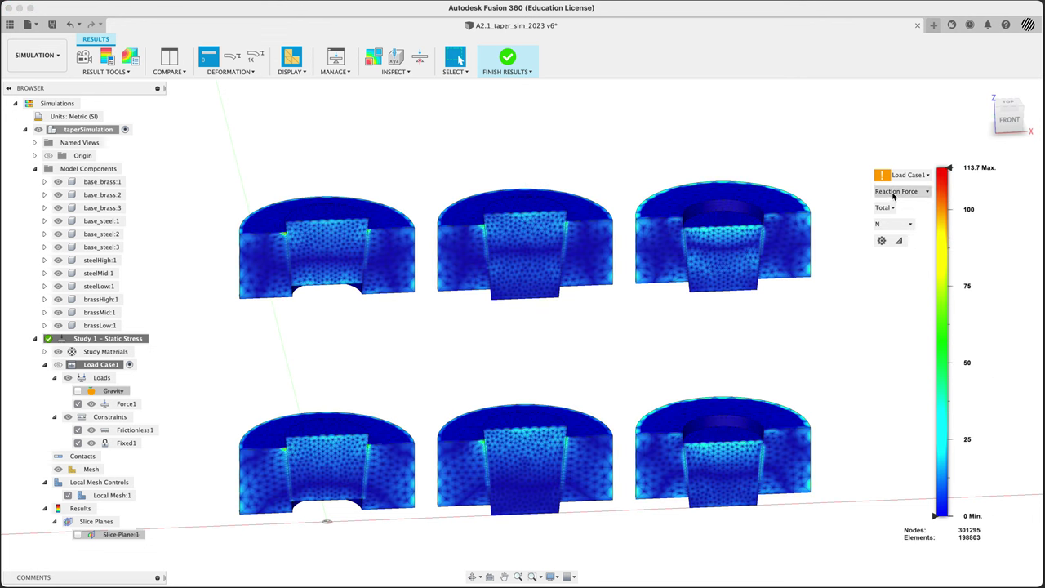
click(898, 192)
click(899, 251)
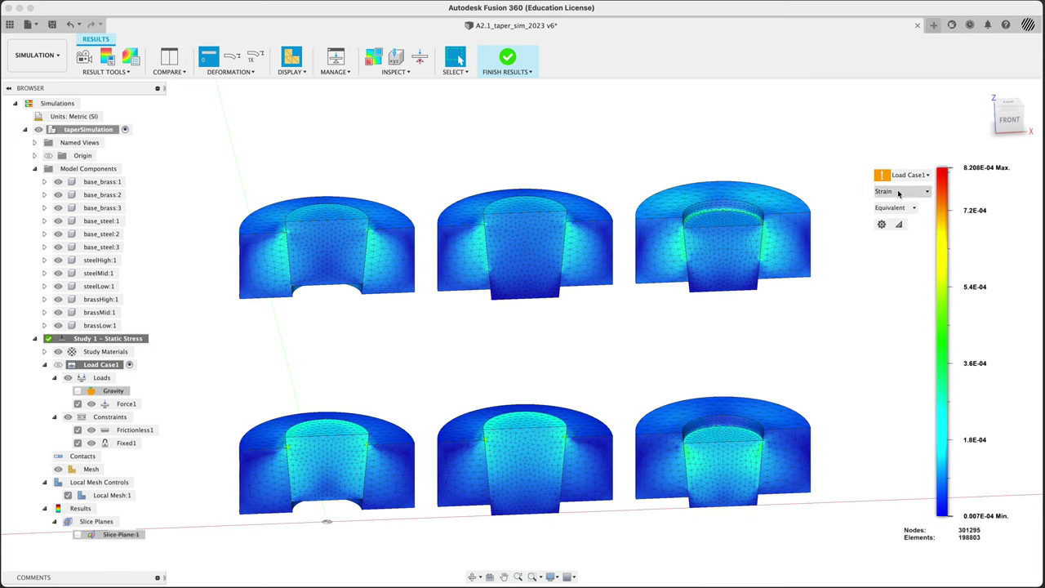
Show contact pressure with all six models framed, hiding values below 4.1 MPa
click(898, 192)
click(907, 262)
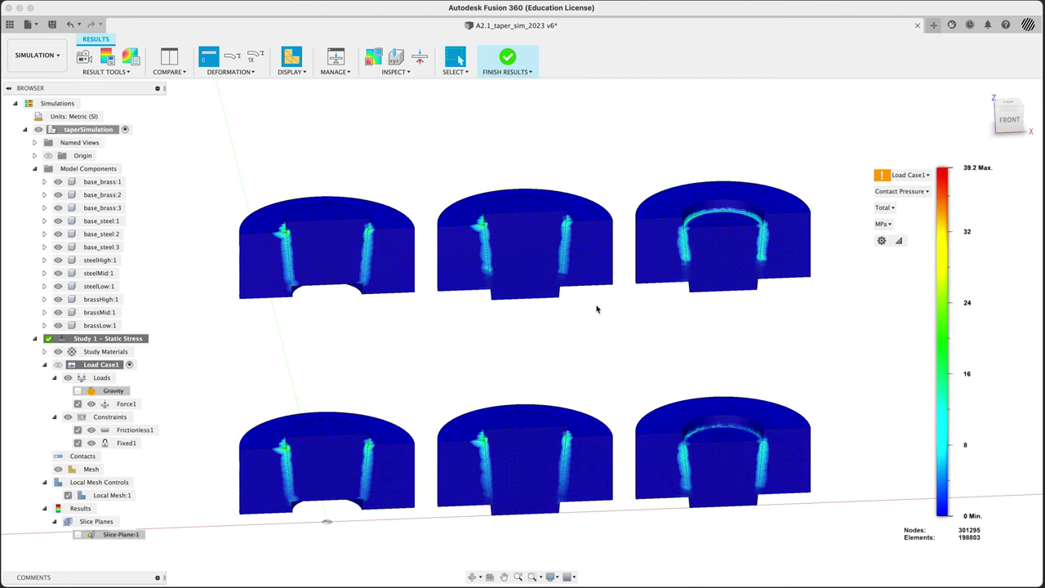
scroll(511, 287, up, 5)
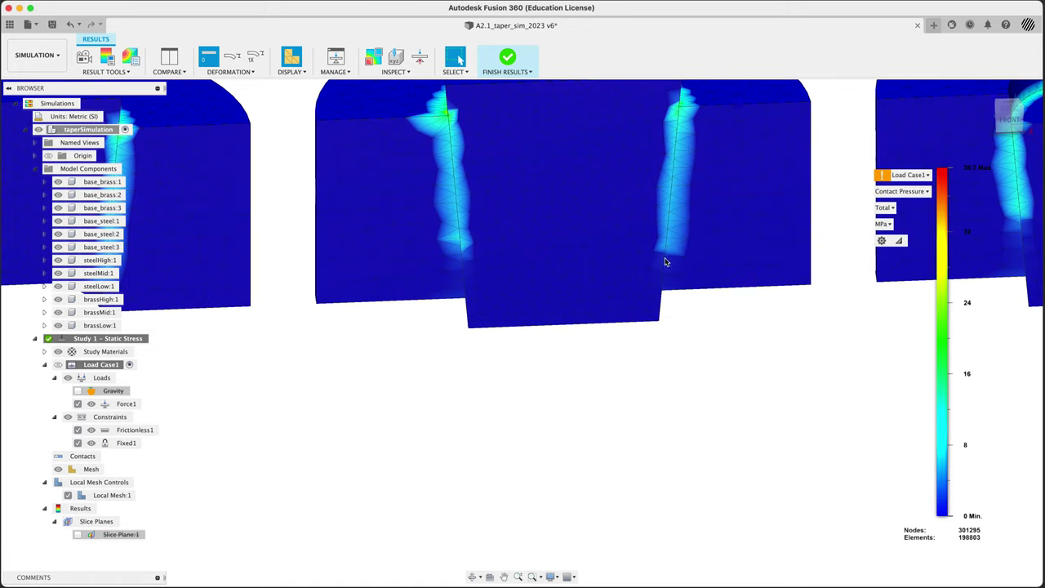
scroll(831, 362, down, 5)
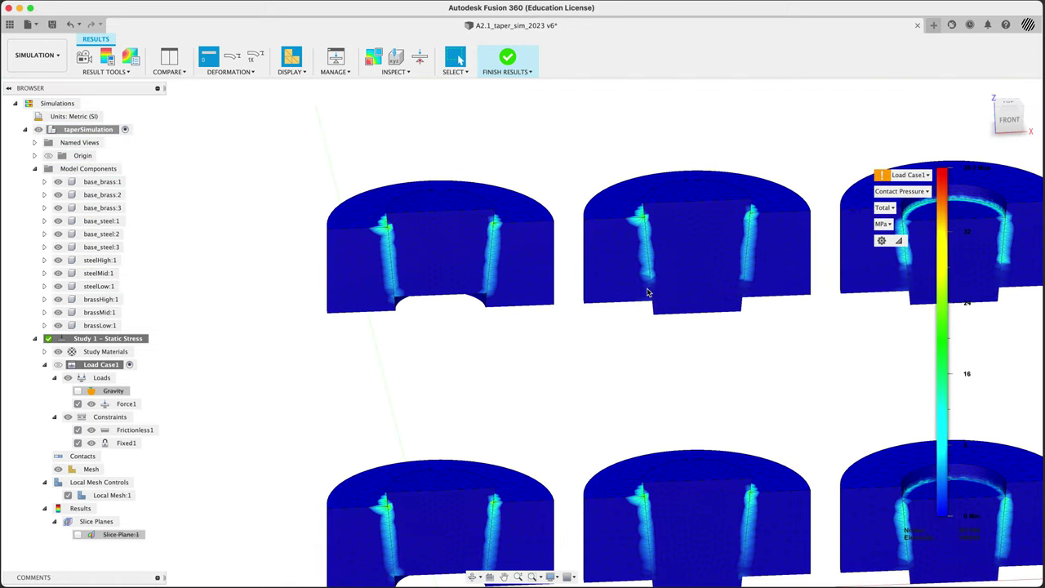
middle_drag(729, 383, 614, 318)
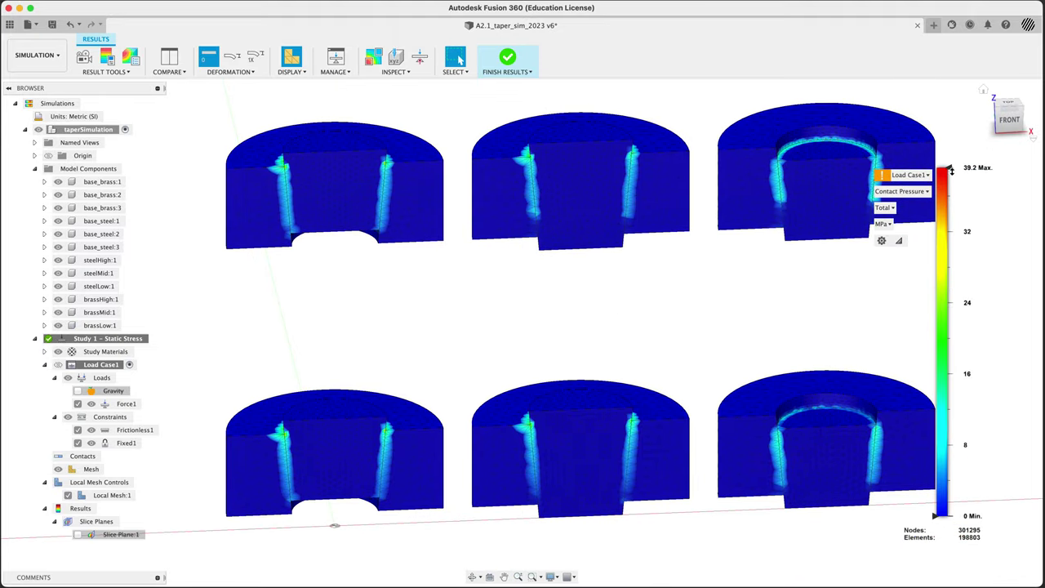
drag(935, 516, 927, 481)
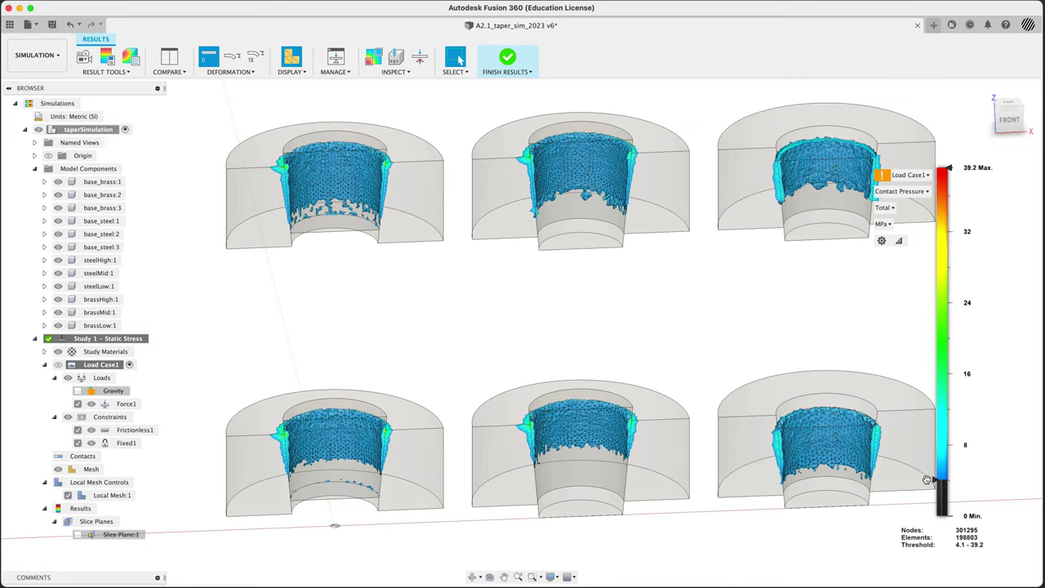
Show contact force results, hiding low-force areas to leave the contact band
click(913, 191)
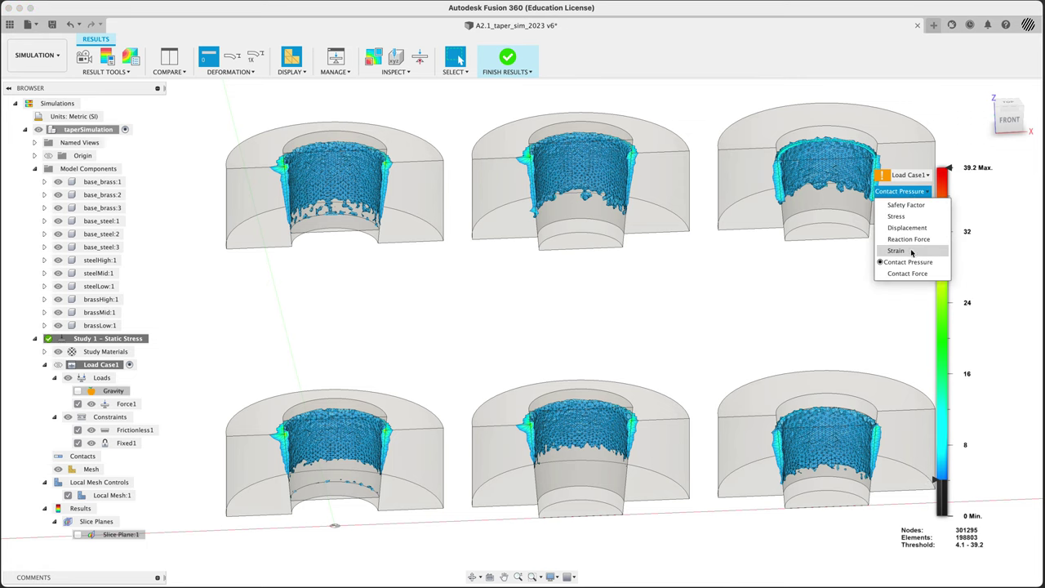
click(905, 274)
mouse_move(923, 377)
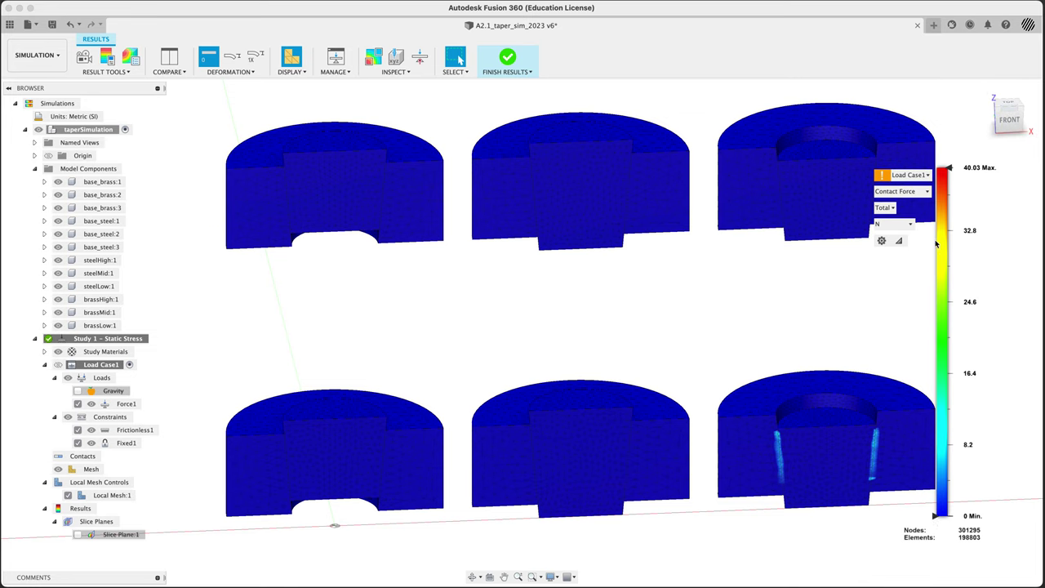
mouse_move(936, 516)
mouse_down()
mouse_move(936, 491)
mouse_move(930, 509)
mouse_up()
shift+middle_drag(776, 351, 809, 372)
scroll(798, 382, up, 5)
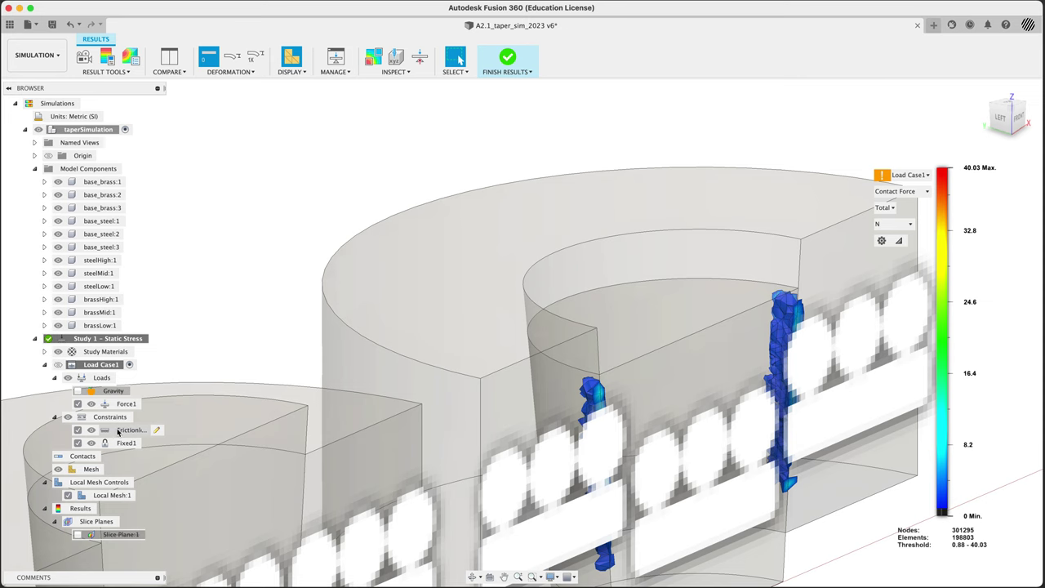
scroll(661, 261, down, 5)
Drop the contact-force lower cutoff to near zero and return to the isometric home view
shift+middle_drag(662, 253, 604, 245)
click(1005, 115)
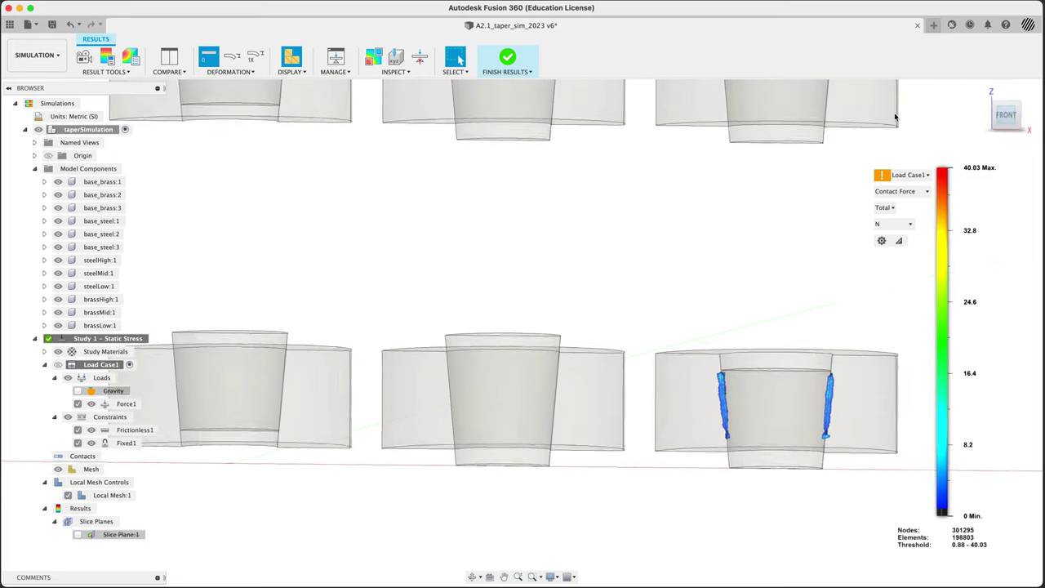
scroll(780, 291, down, 5)
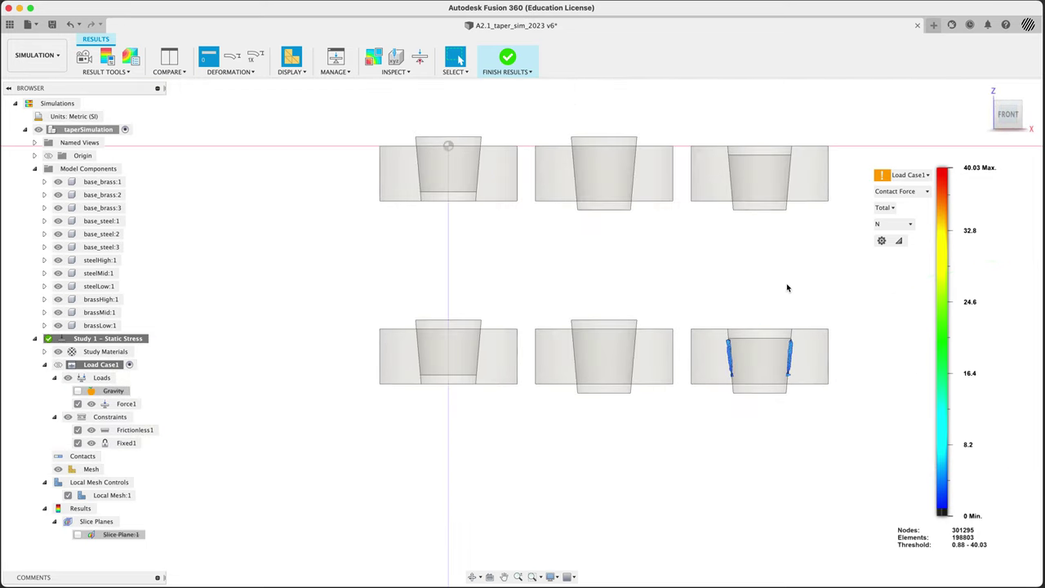
mouse_move(937, 509)
mouse_down()
mouse_move(934, 490)
mouse_move(932, 515)
mouse_up()
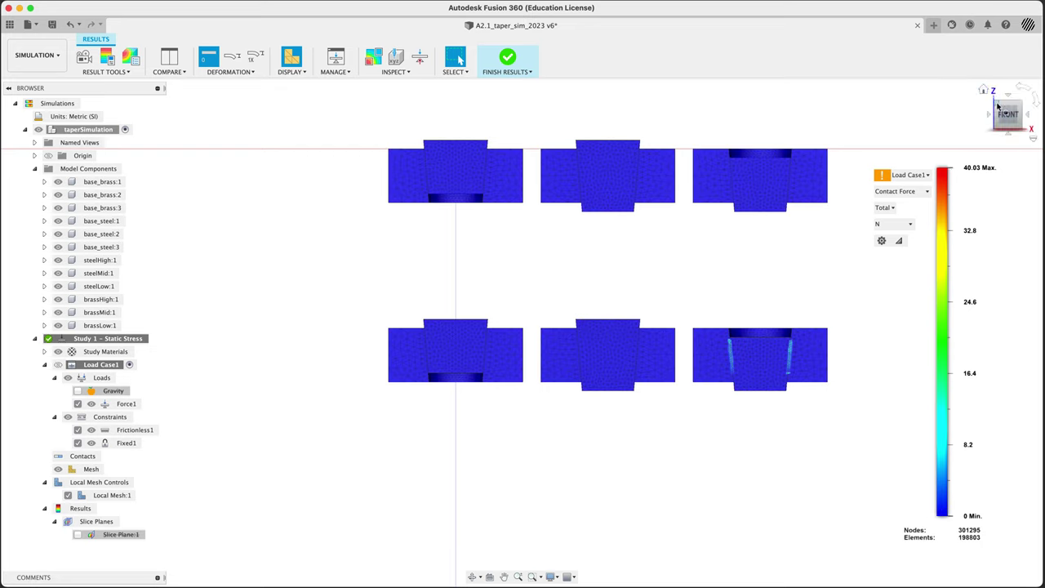
mouse_move(941, 168)
mouse_down()
mouse_move(955, 270)
mouse_move(943, 165)
mouse_up()
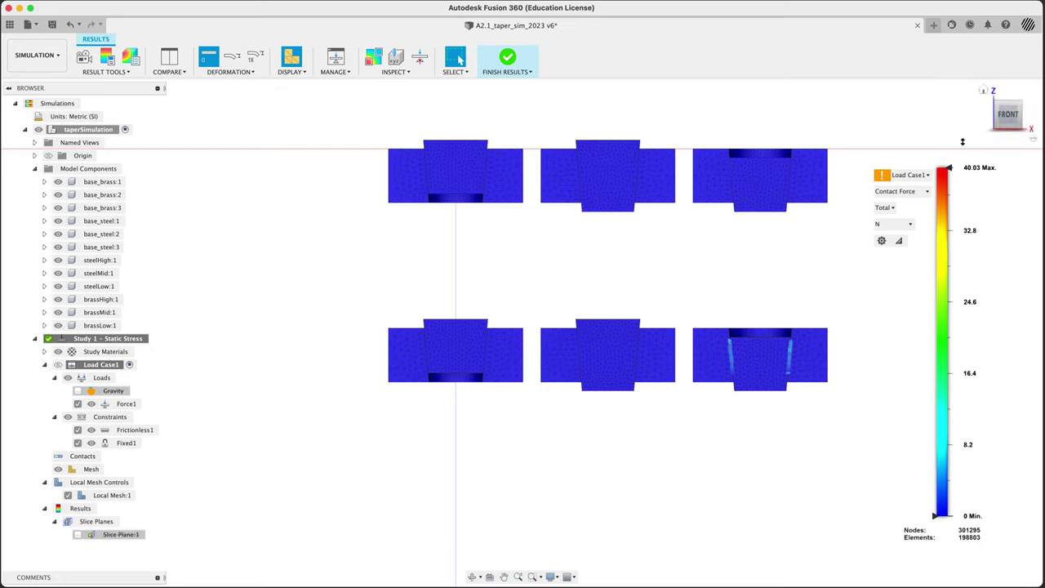
click(984, 90)
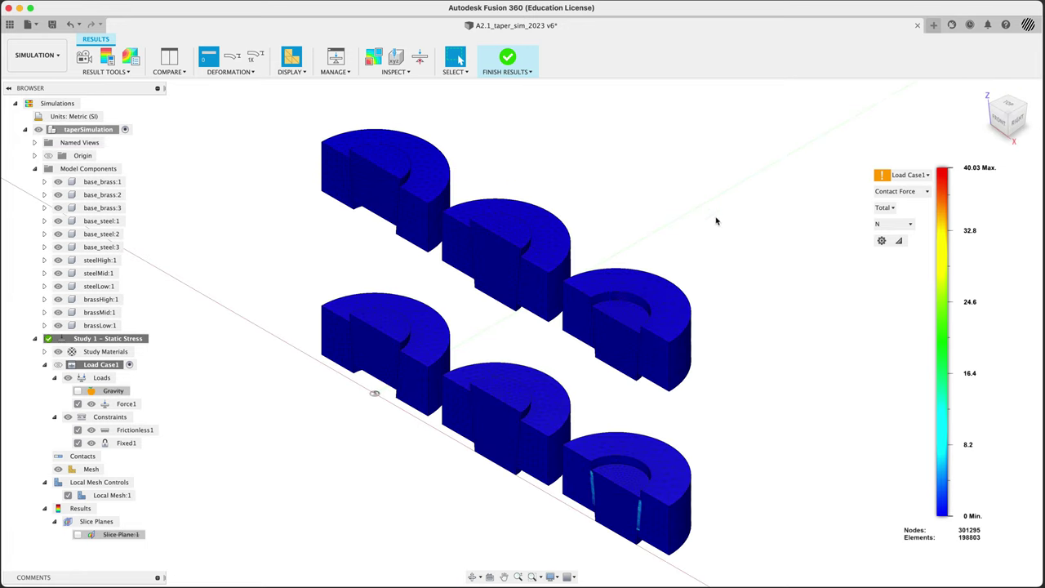
Show Safety Factor across its full range, from zero up to 8 and above
click(898, 191)
click(908, 203)
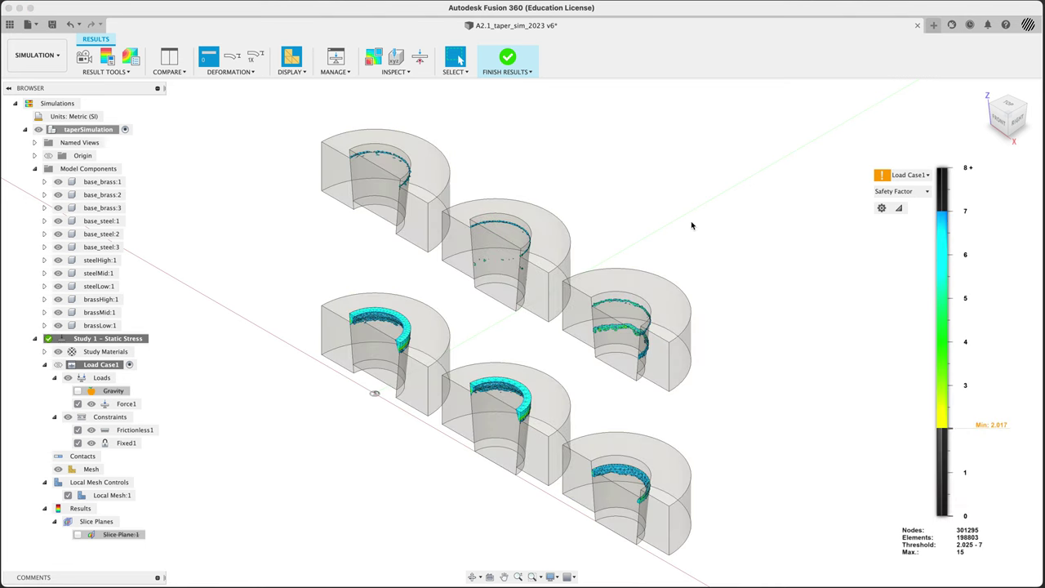
drag(950, 214, 952, 168)
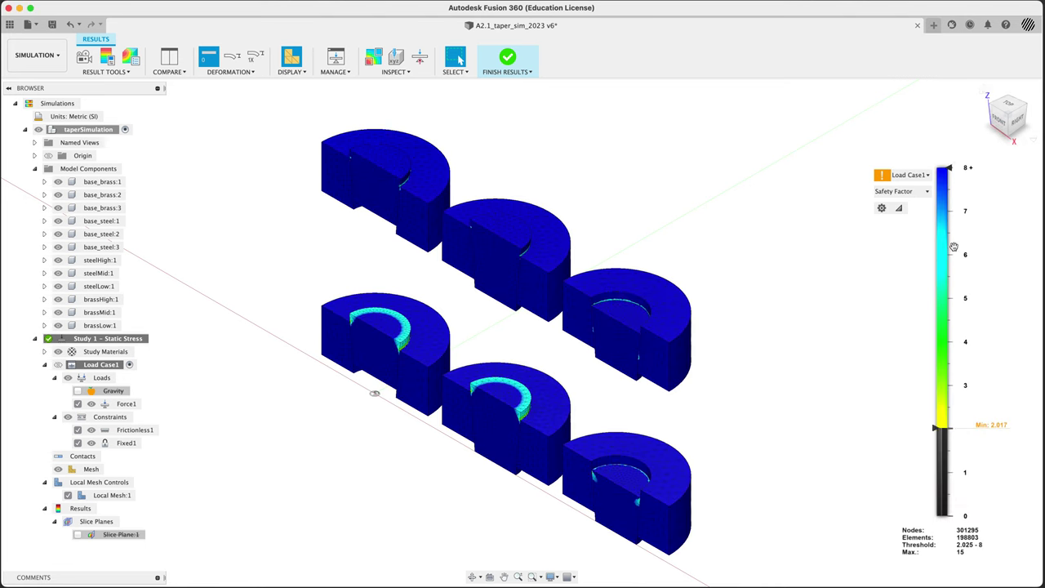
drag(934, 428, 936, 516)
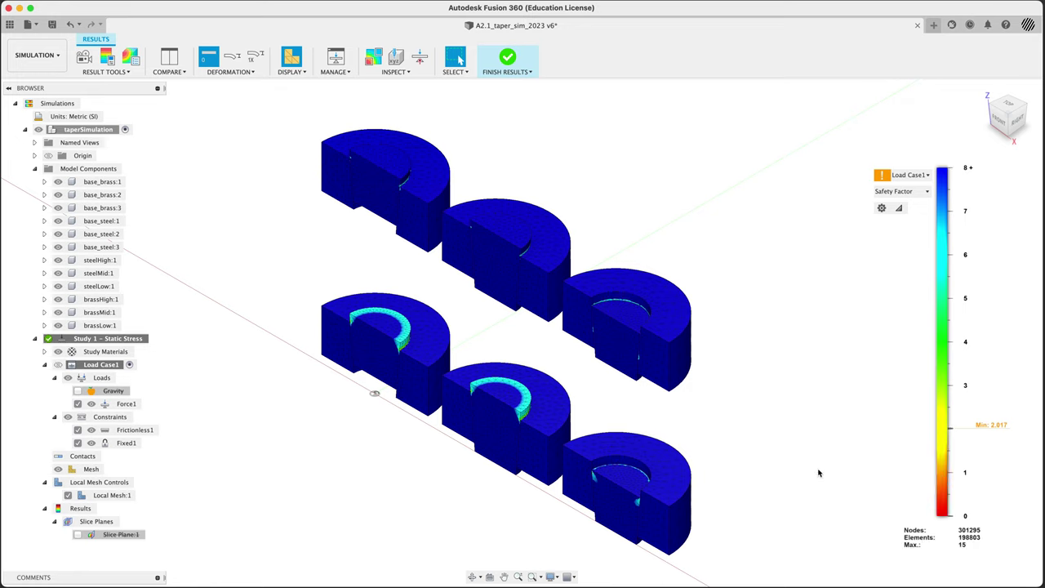
Plot Von Mises stress from the front, colouring only 6.53–61.49 MPa
click(898, 191)
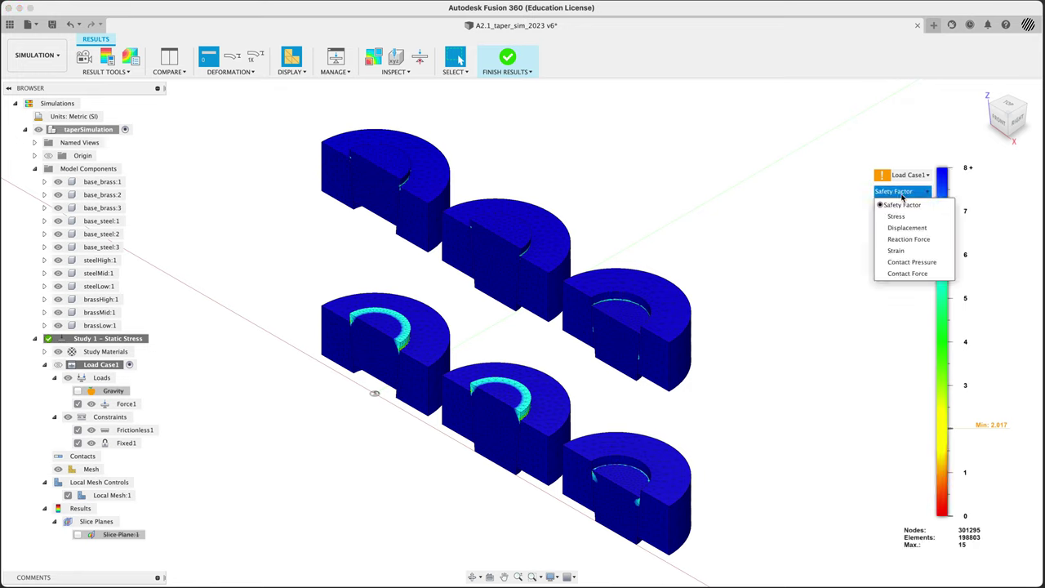
click(899, 216)
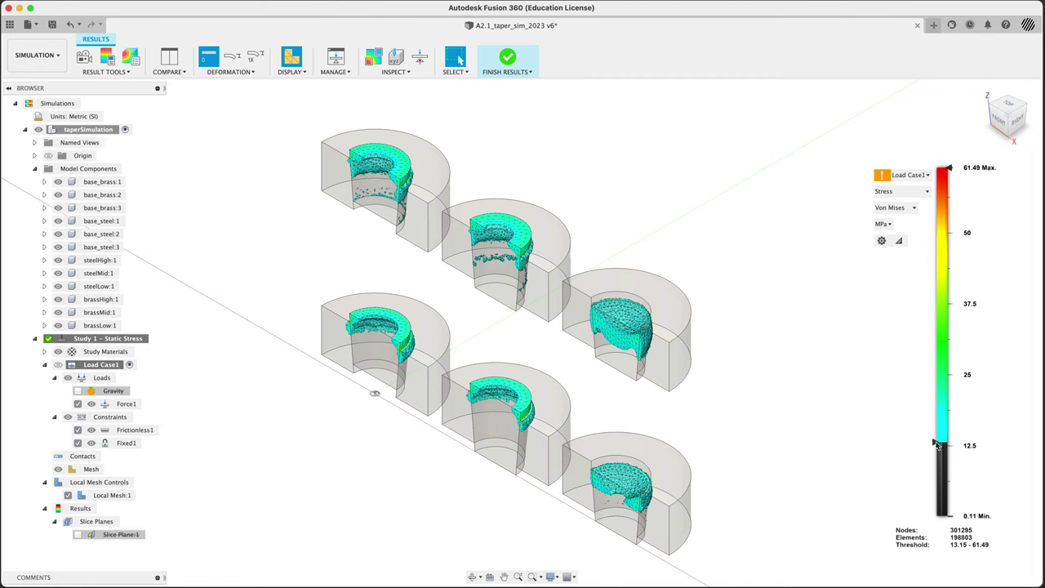
drag(937, 445, 939, 483)
mouse_move(734, 503)
shift+middle_down()
mouse_move(752, 474)
mouse_move(760, 403)
mouse_move(759, 455)
shift+middle_up()
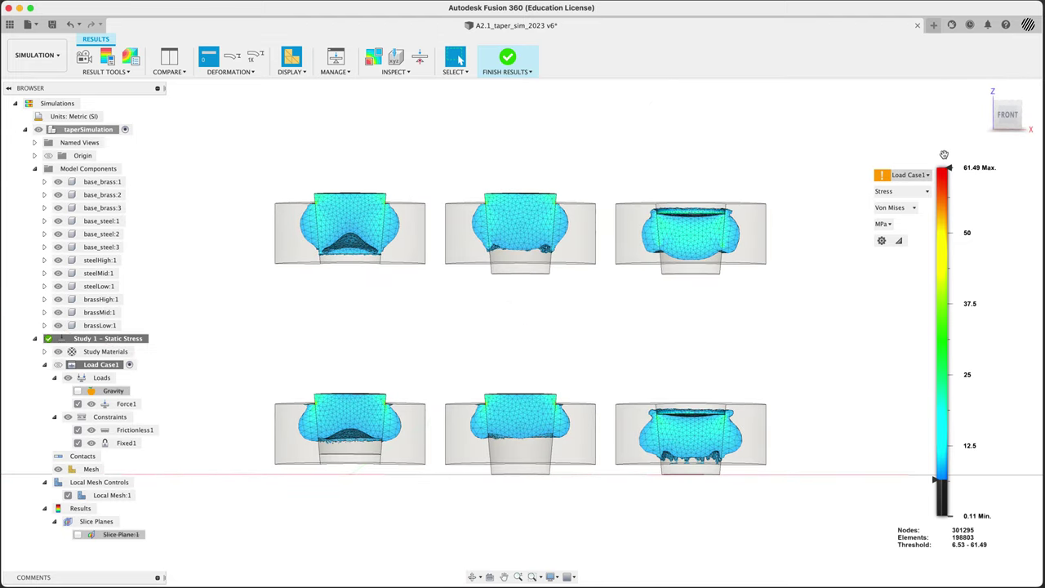
click(1008, 114)
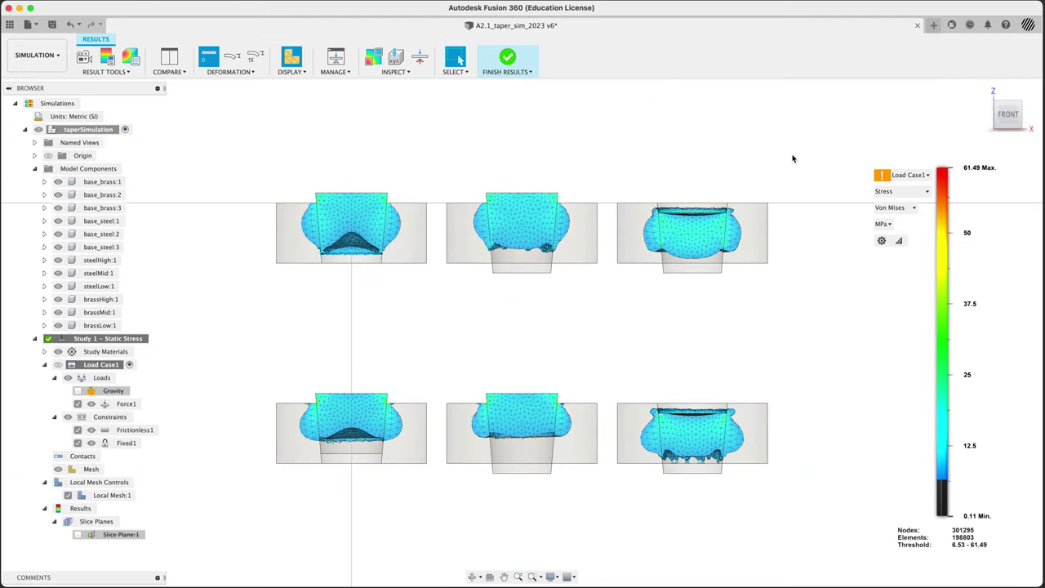